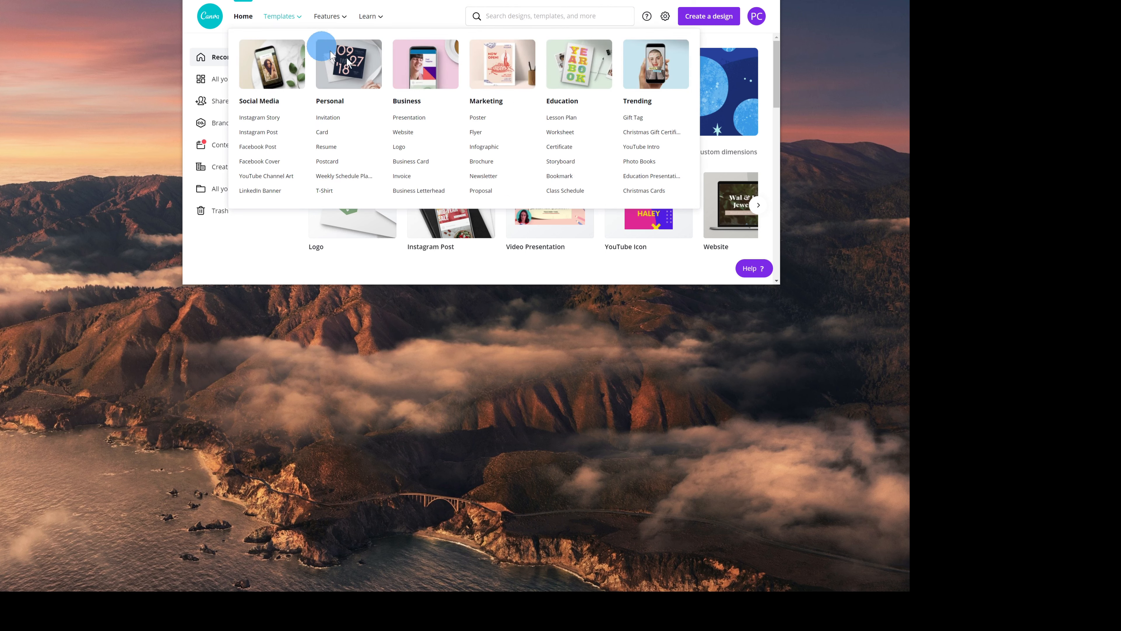
Step: Create a 3840 x 2160 px design and apply the cover page of the Pink and Violet Simple Hot Neons Gradients Creative Presentation template
left_click(717, 19)
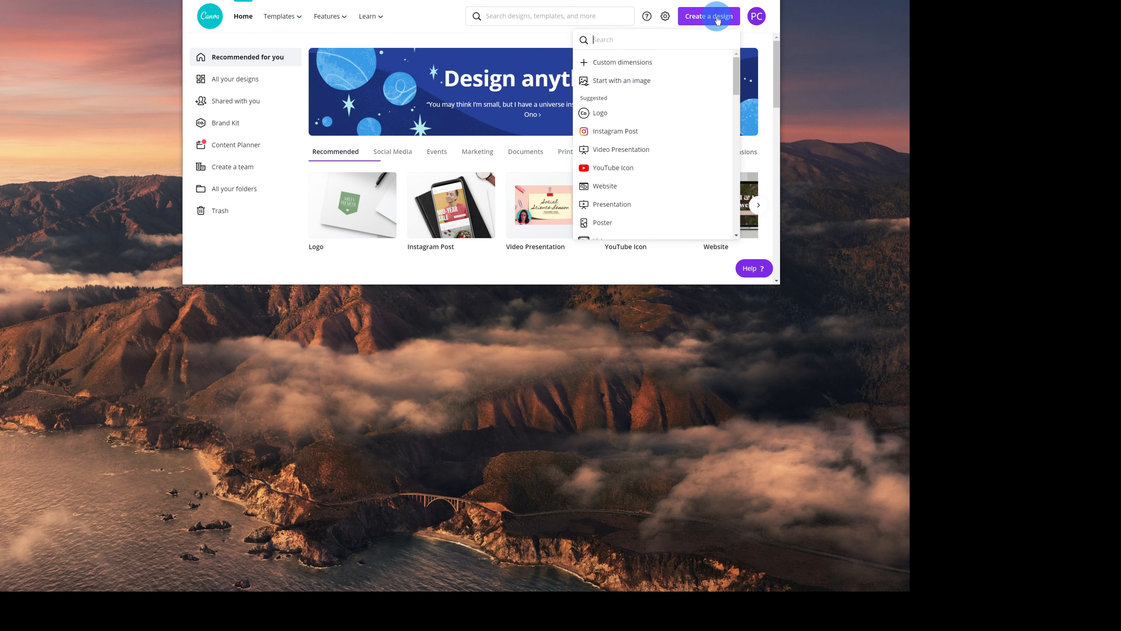
left_click(615, 63)
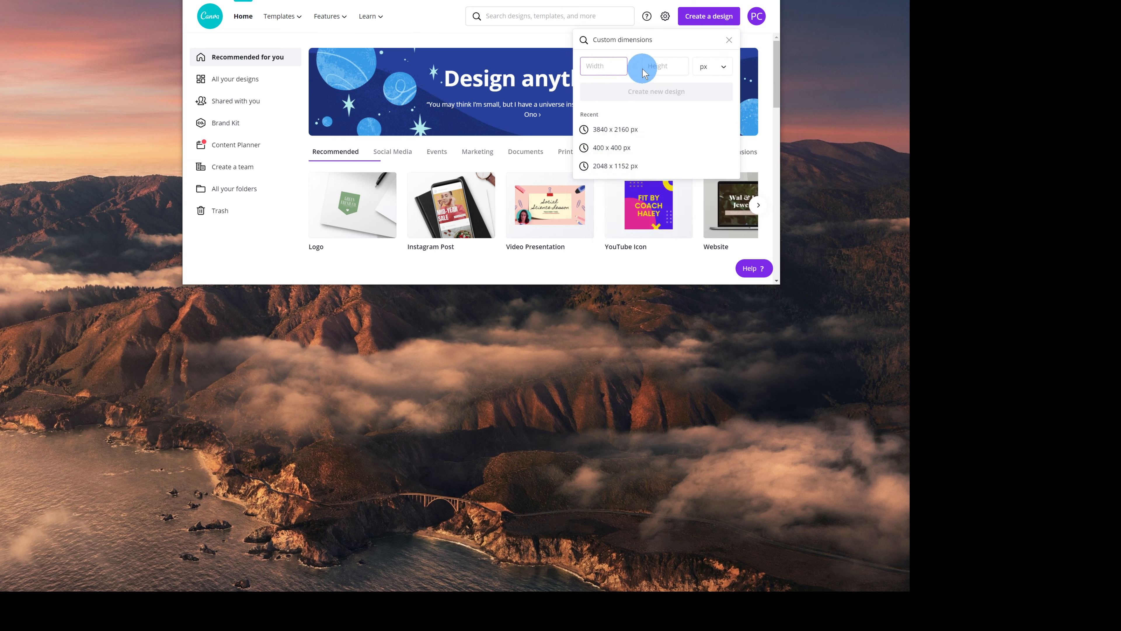
left_click(621, 130)
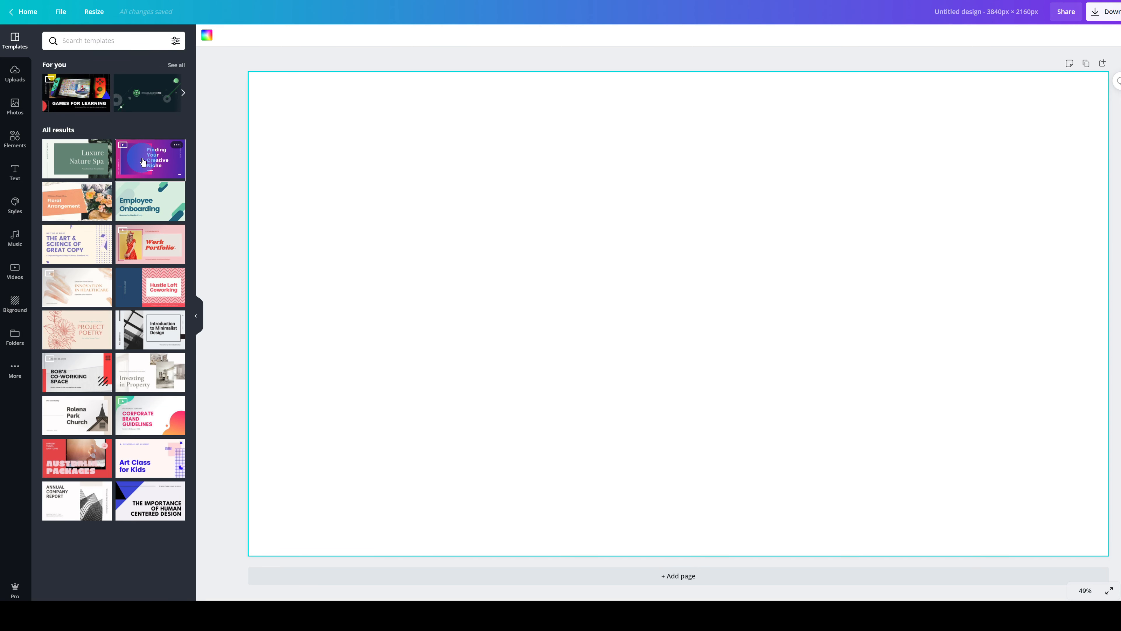
left_click(143, 160)
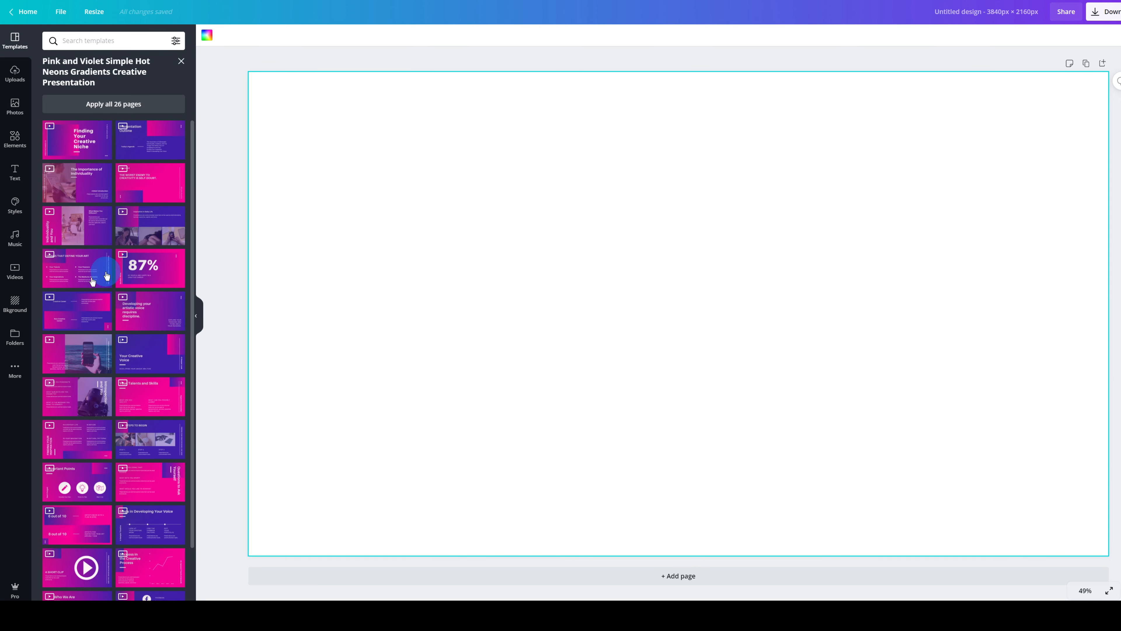
left_click(75, 140)
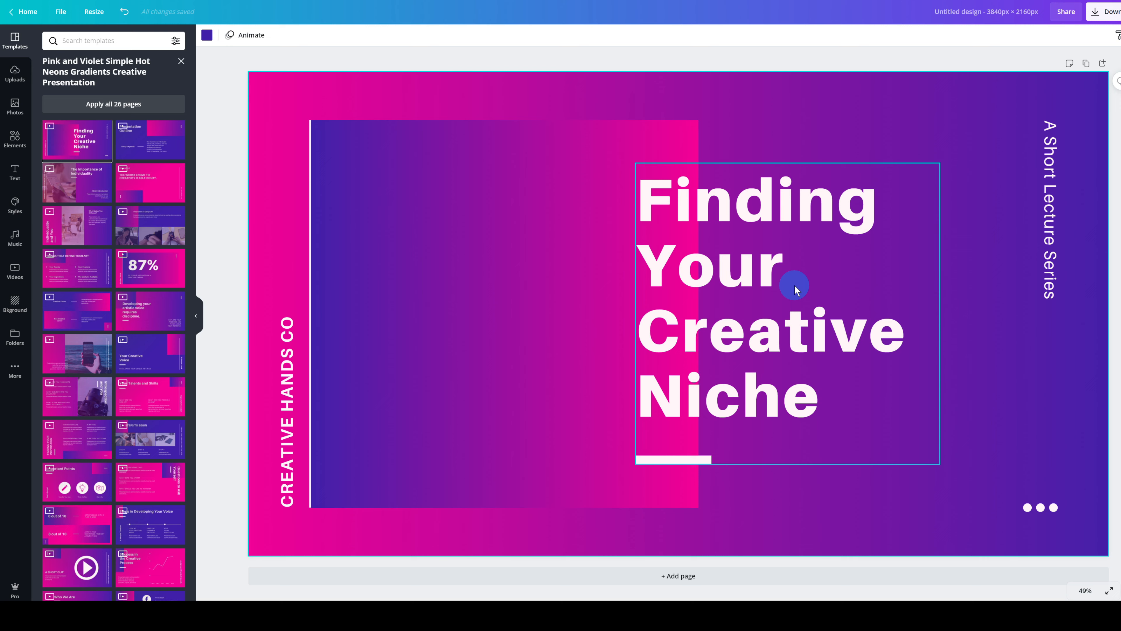
Step: Delete the "Finding Your Creative Niche" heading, the "A Short Lecture Series" text, the three dots and the short white bar from the page
left_click(826, 204)
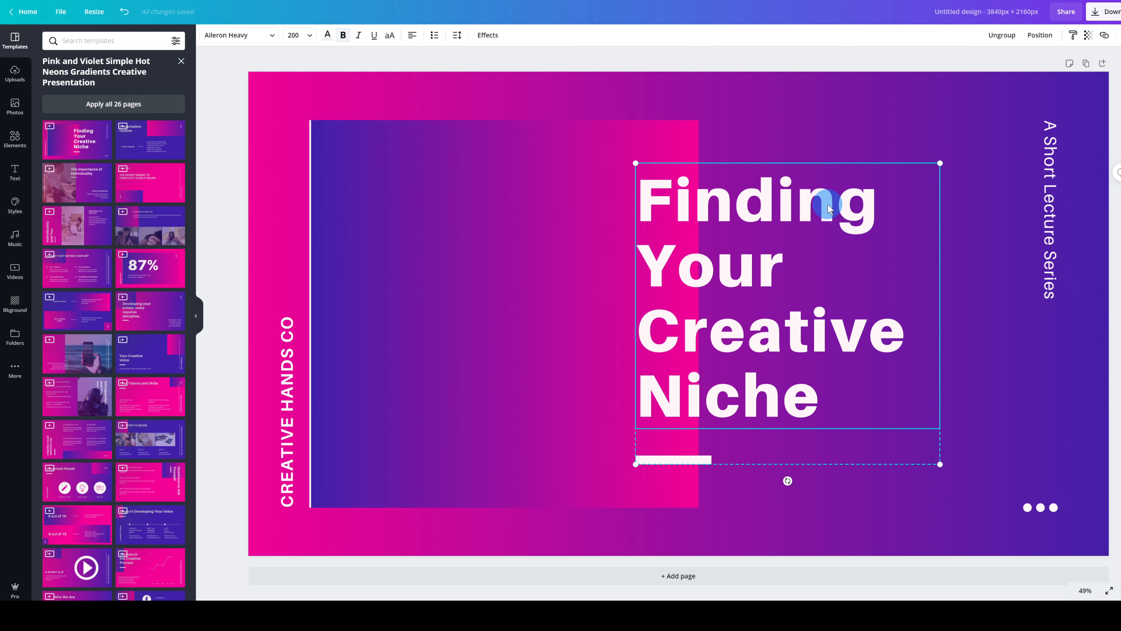
key("Delete")
left_click(1054, 163)
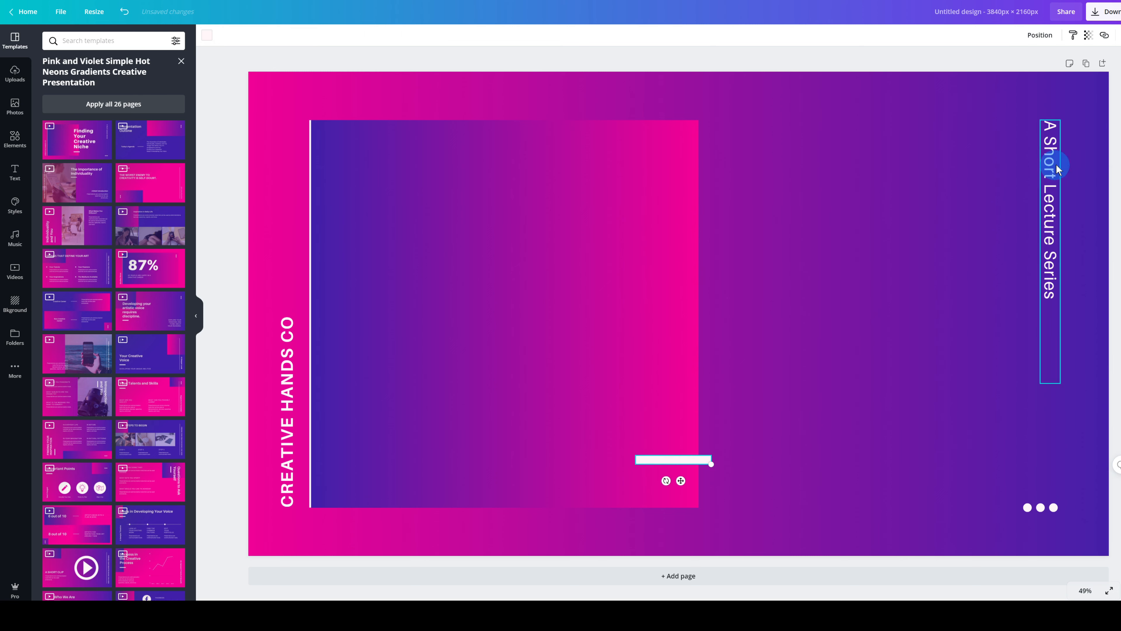
key("Delete")
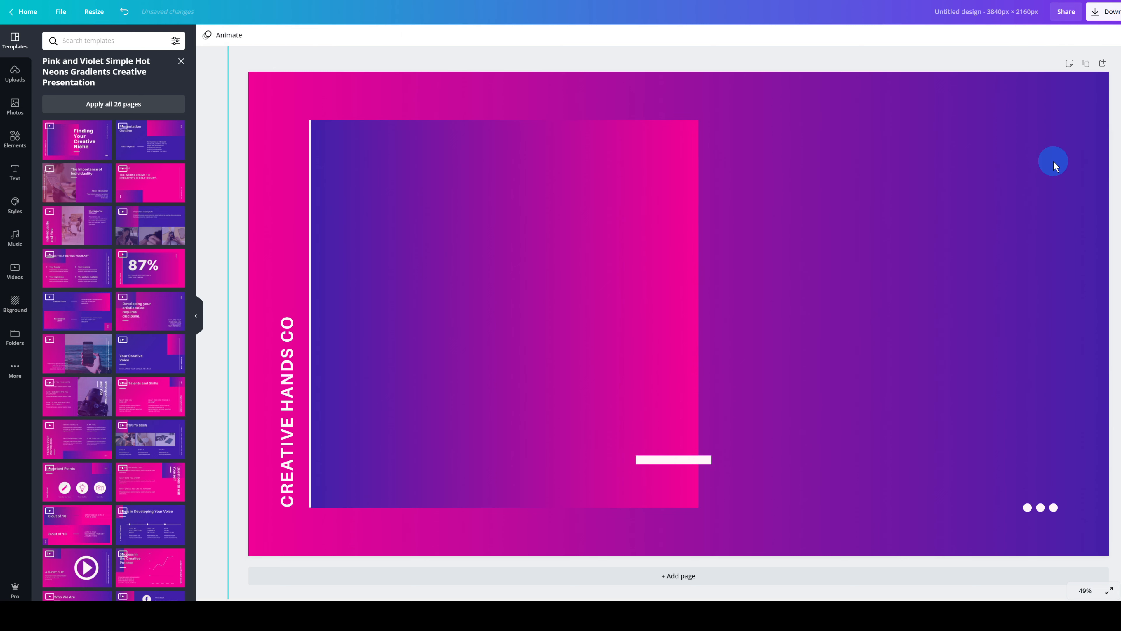
left_click(1041, 515)
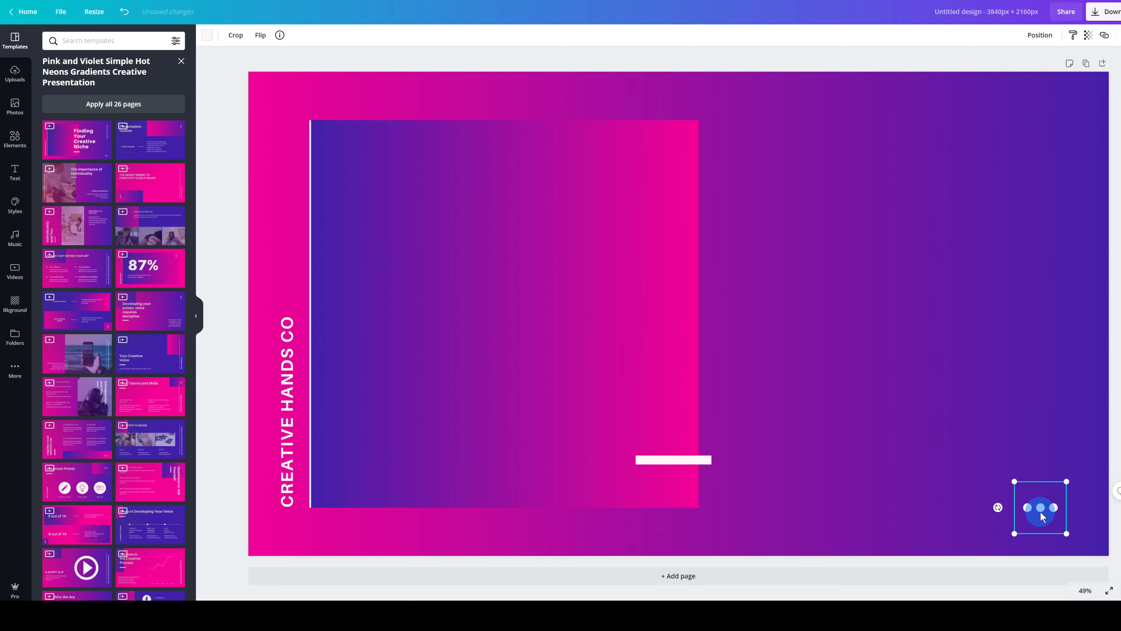
left_click_drag(1042, 517, 707, 459)
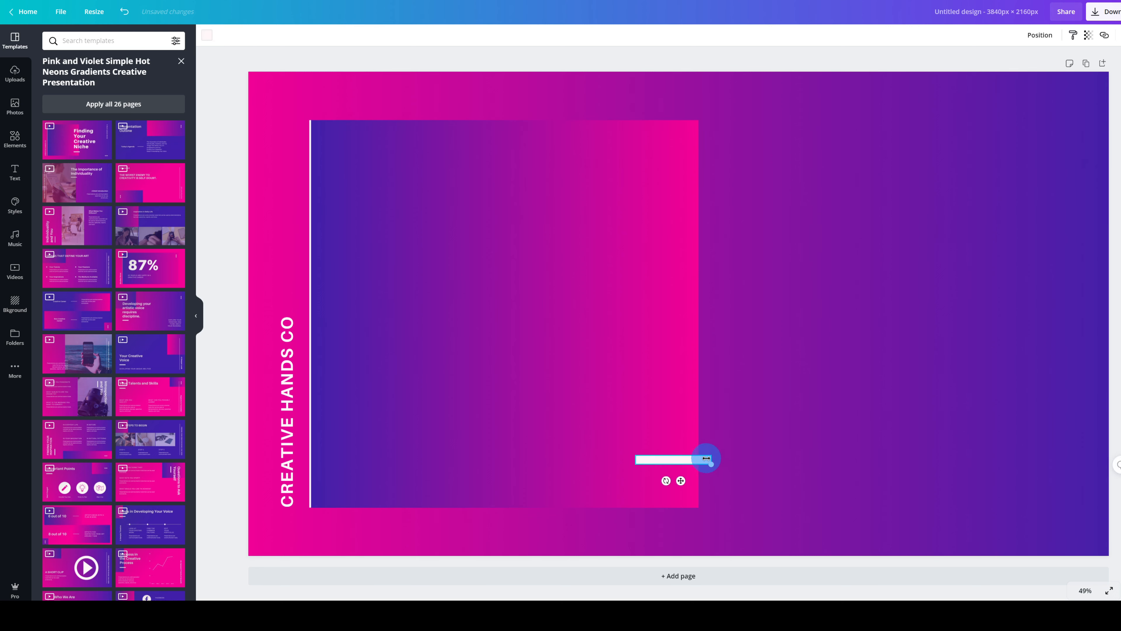
key("Delete")
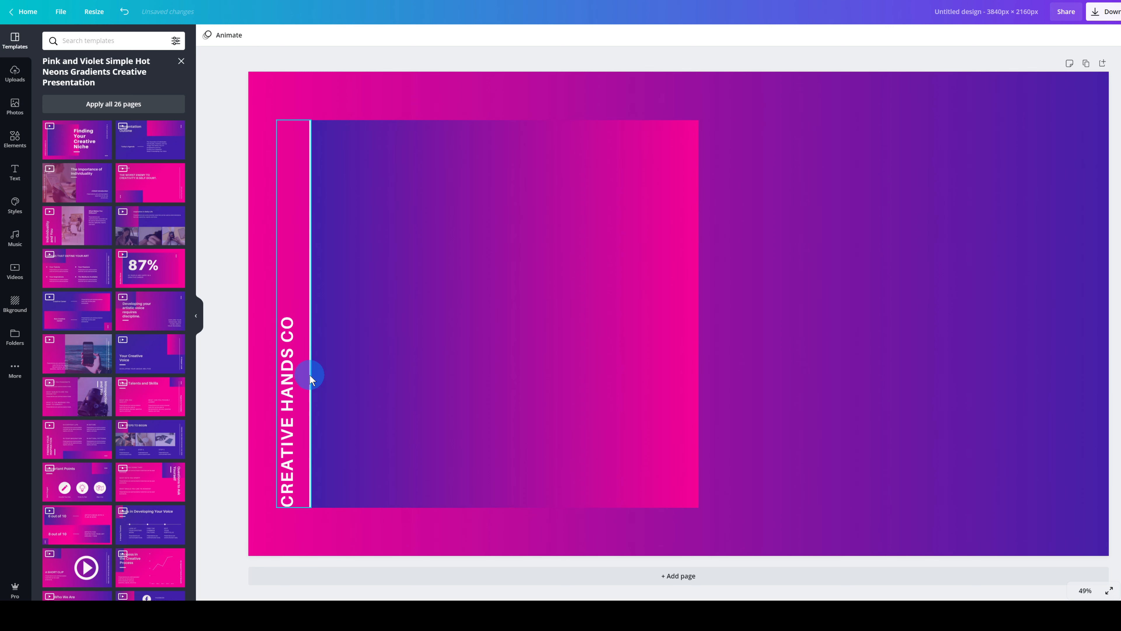
Step: Delete the vertical "CREATIVE HANDS CO" text and the white vertical line beside the gradient square
left_click(291, 371)
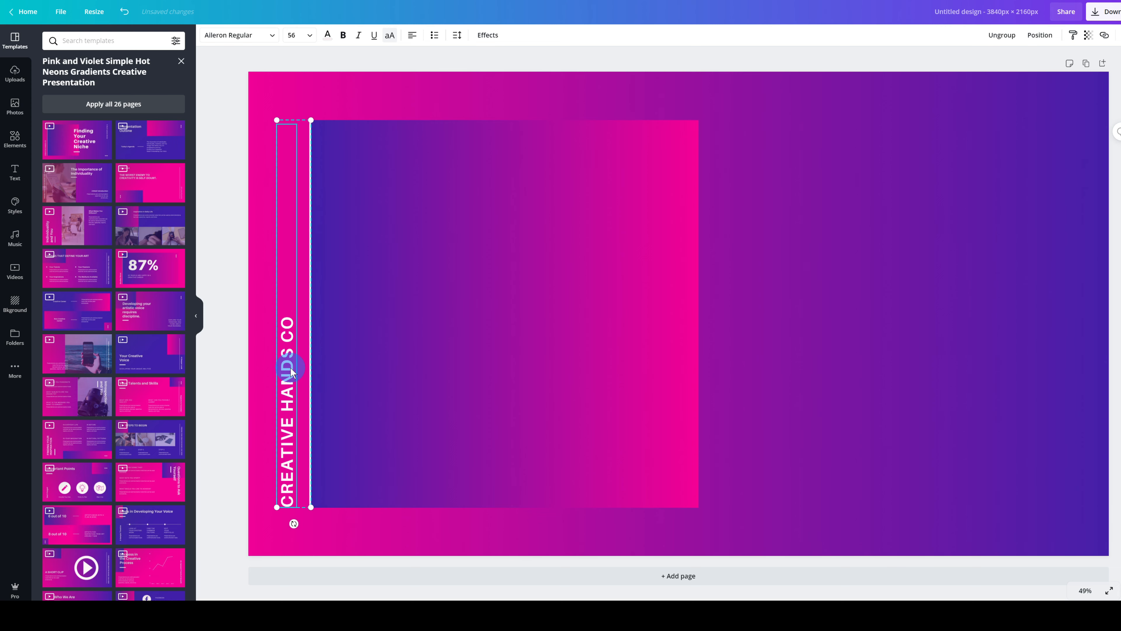
key("Delete")
left_click_drag(421, 302, 600, 298)
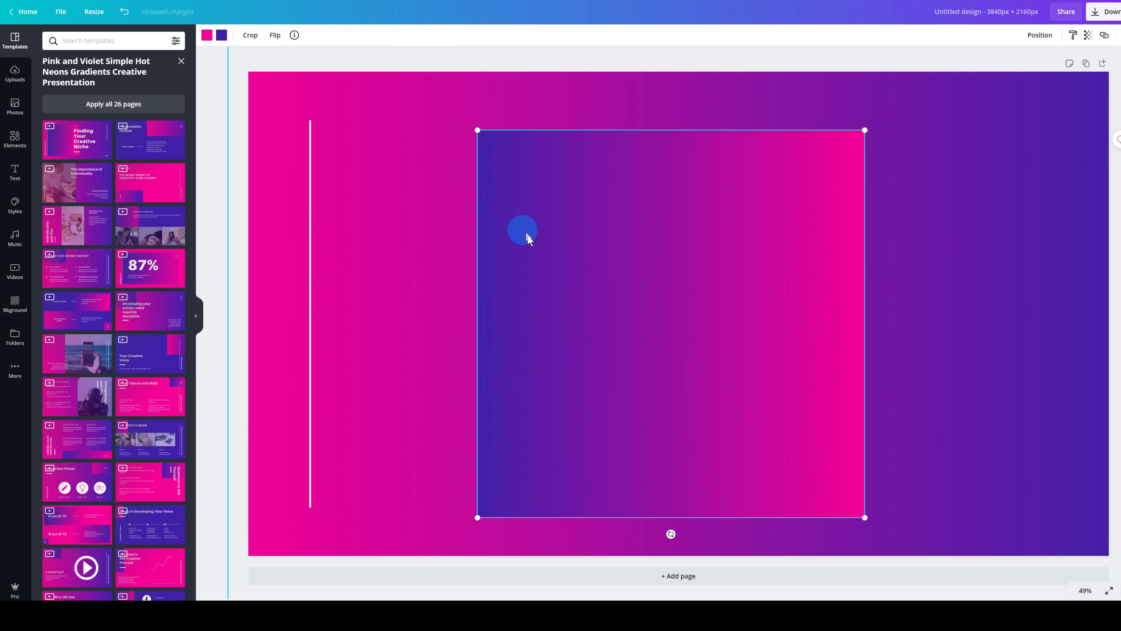
left_click(310, 247)
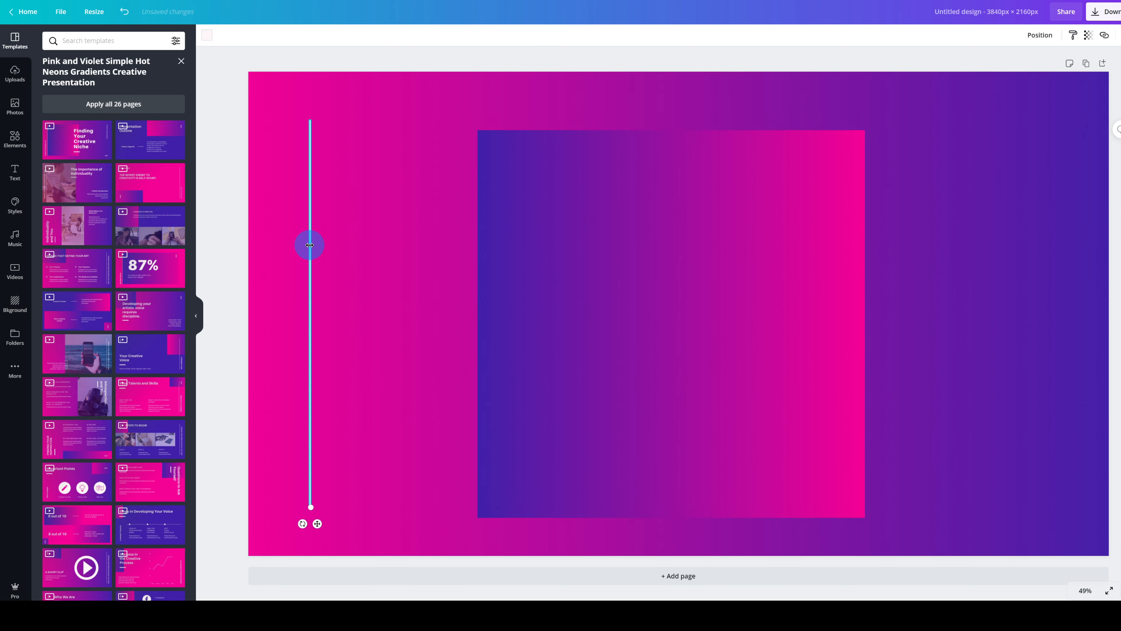
key("Delete")
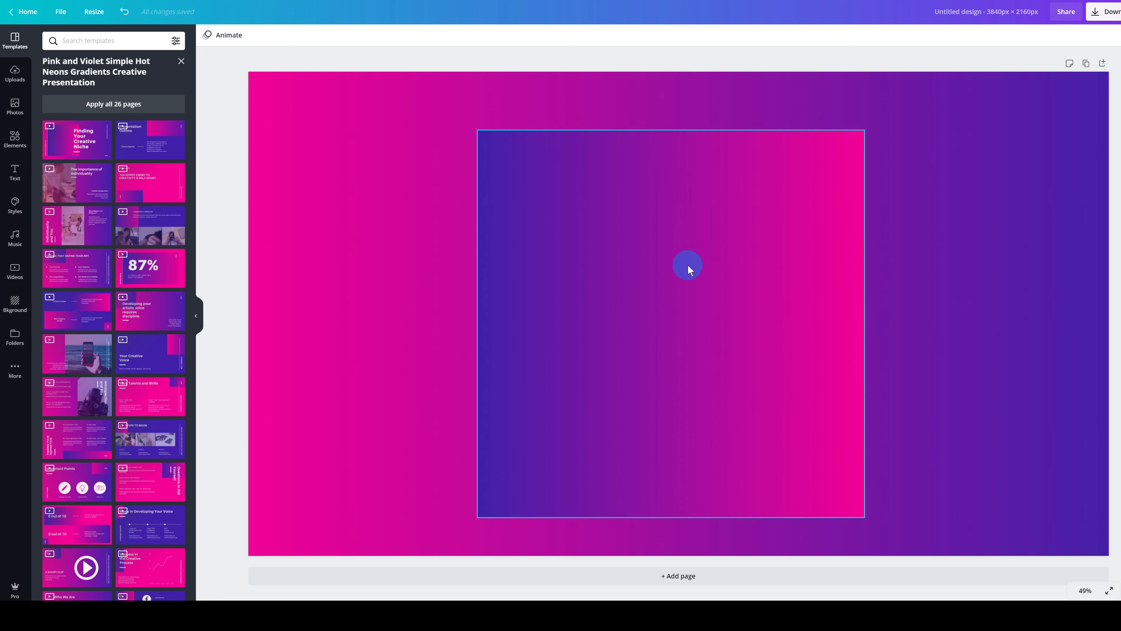
Step: Move the gradient square to the lower-left area of the page and shrink it to about two thirds of the page height
left_click_drag(688, 268, 474, 286)
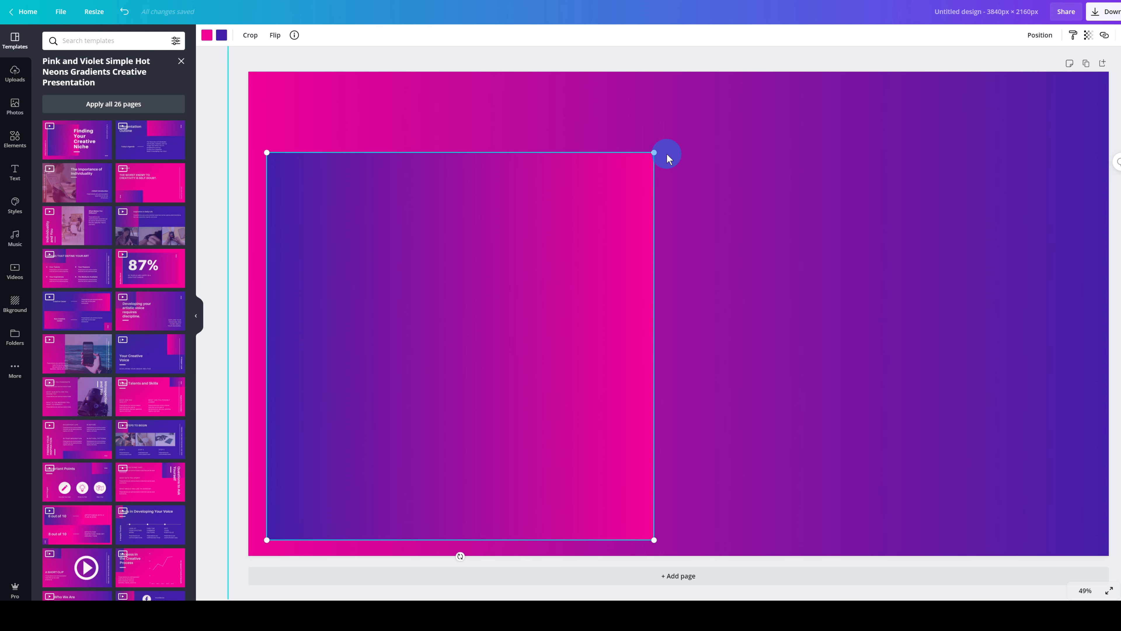
left_click_drag(654, 152, 589, 232)
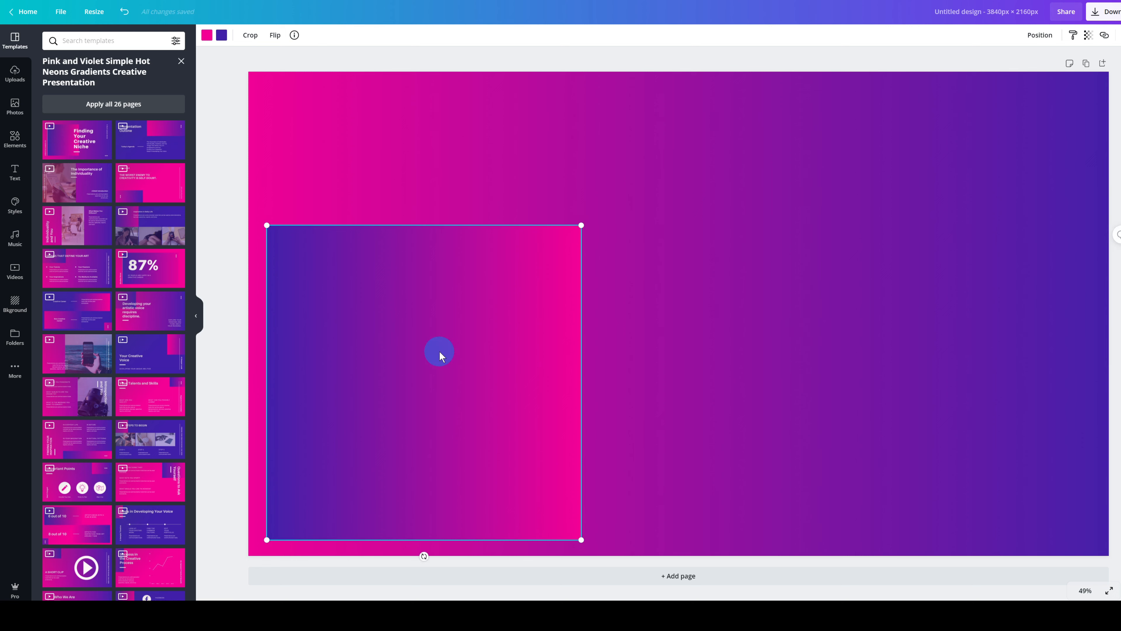
left_click(831, 347)
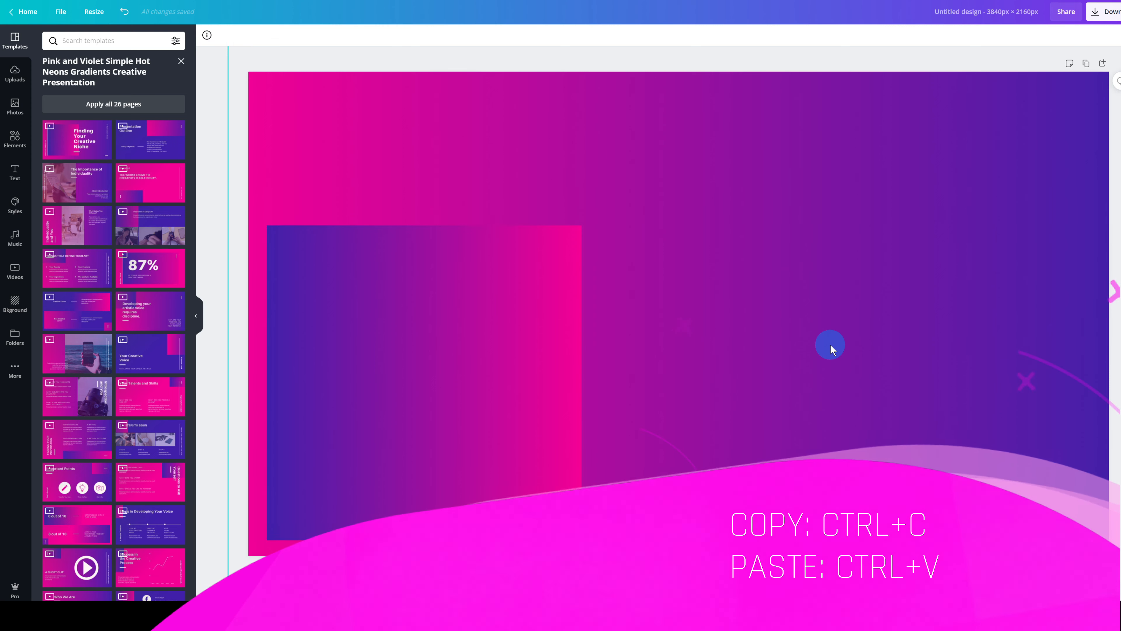
Step: Duplicate the gradient square, place the copy beside the original and shrink it to a smaller square with its lower edge aligned
left_click(470, 335)
key("ctrl+c")
key("ctrl+v")
left_click_drag(400, 318, 713, 313)
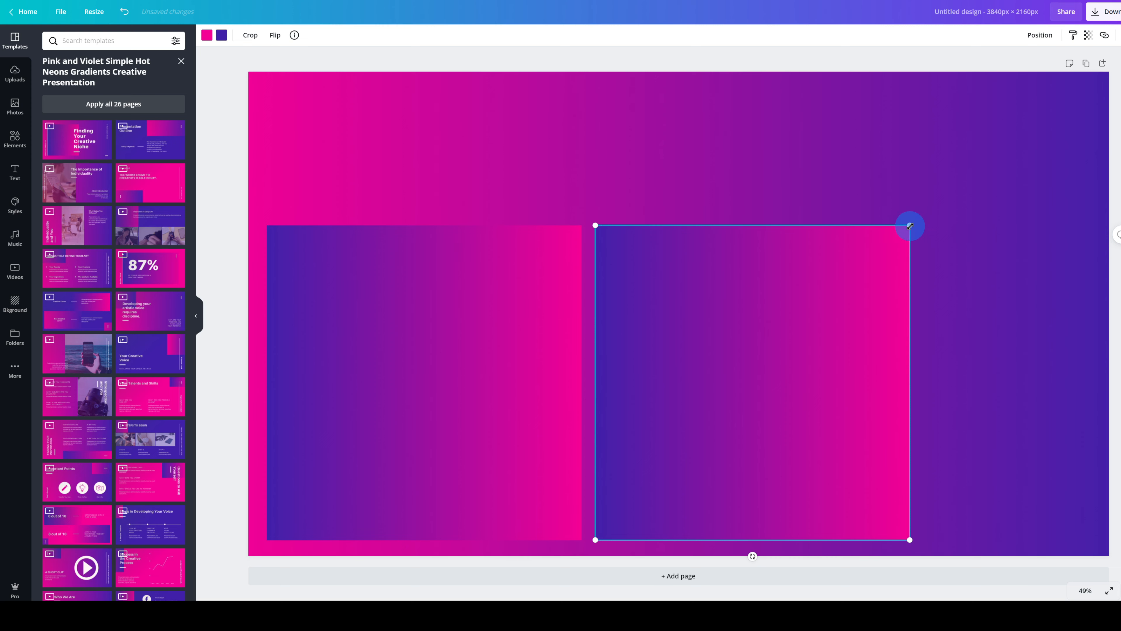
left_click_drag(910, 226, 843, 356)
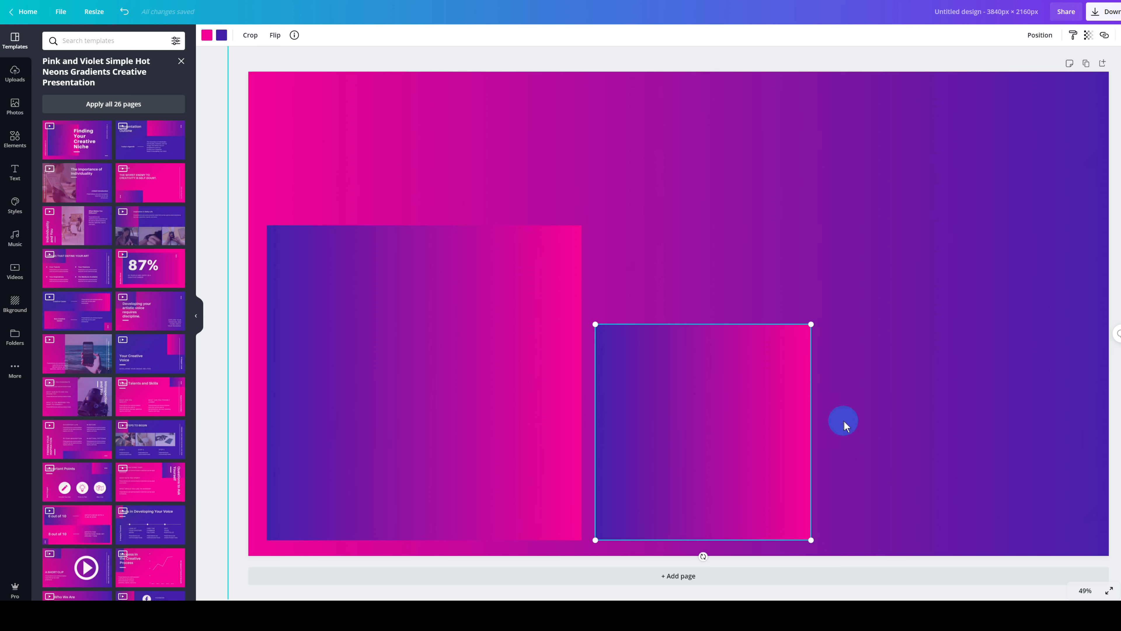
left_click(966, 401)
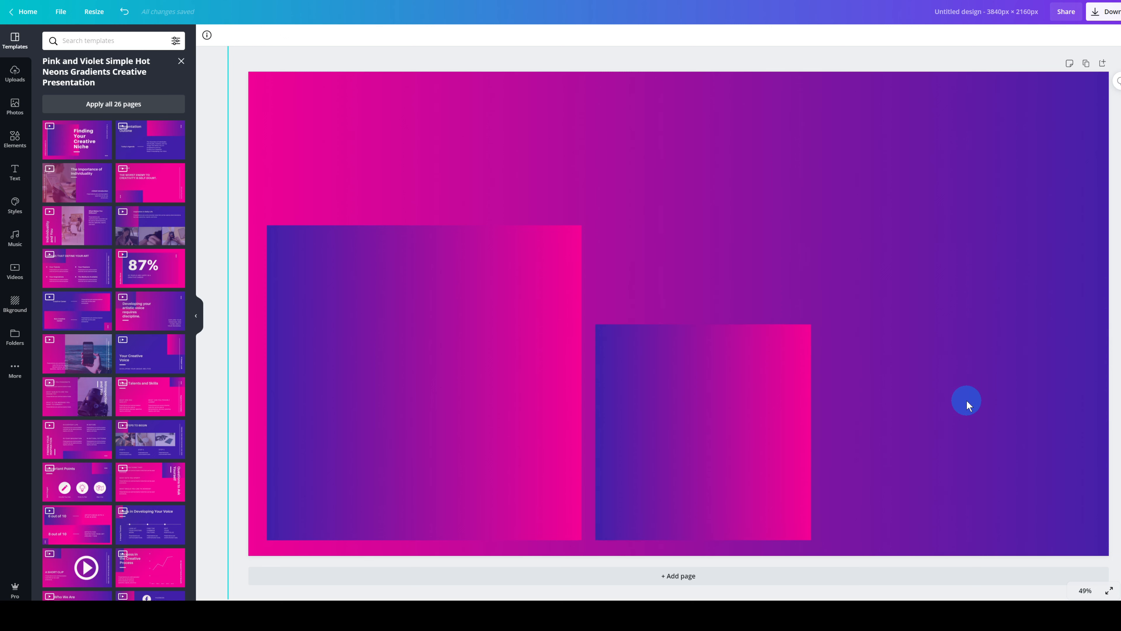
Step: Add a third gradient square of the small size near the page's lower-right corner and shift the middle square slightly right to even the spacing
key("ctrl+v")
left_click_drag(656, 394, 926, 400)
left_click(886, 285)
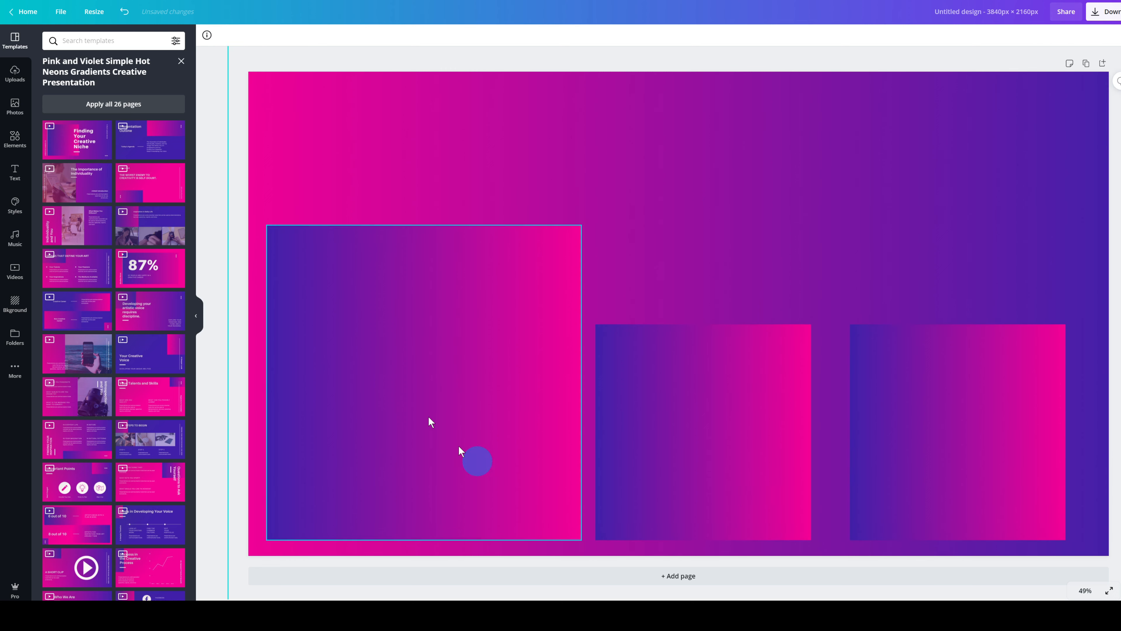
left_click_drag(693, 420, 698, 419)
left_click(683, 270)
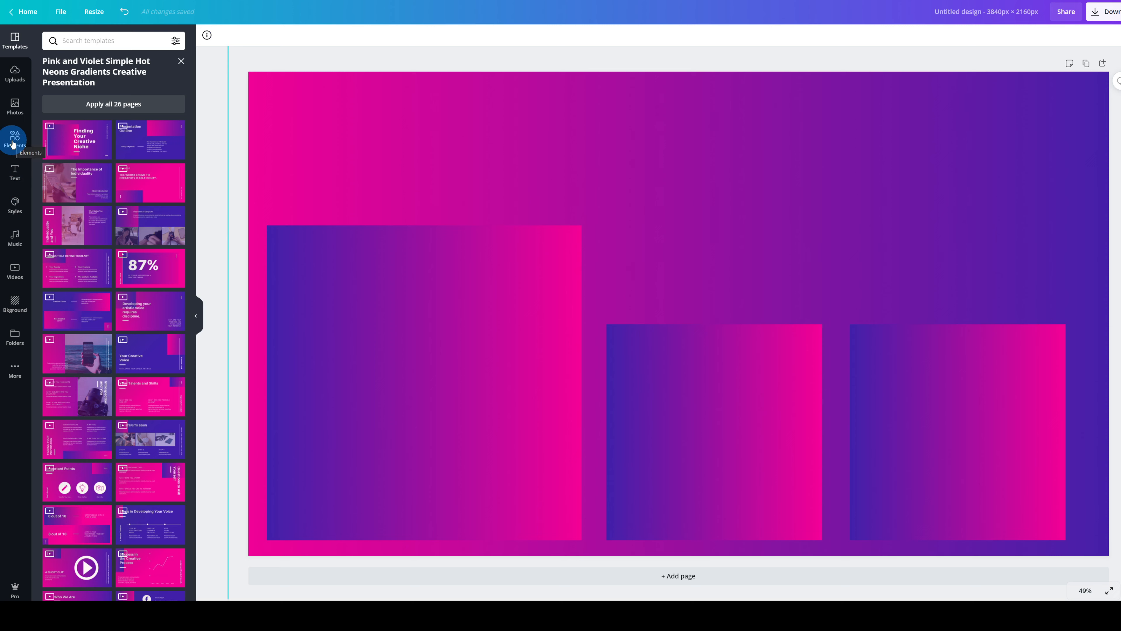
Step: Add a plain solid line to the page and colour it White #ffffff
left_click(13, 141)
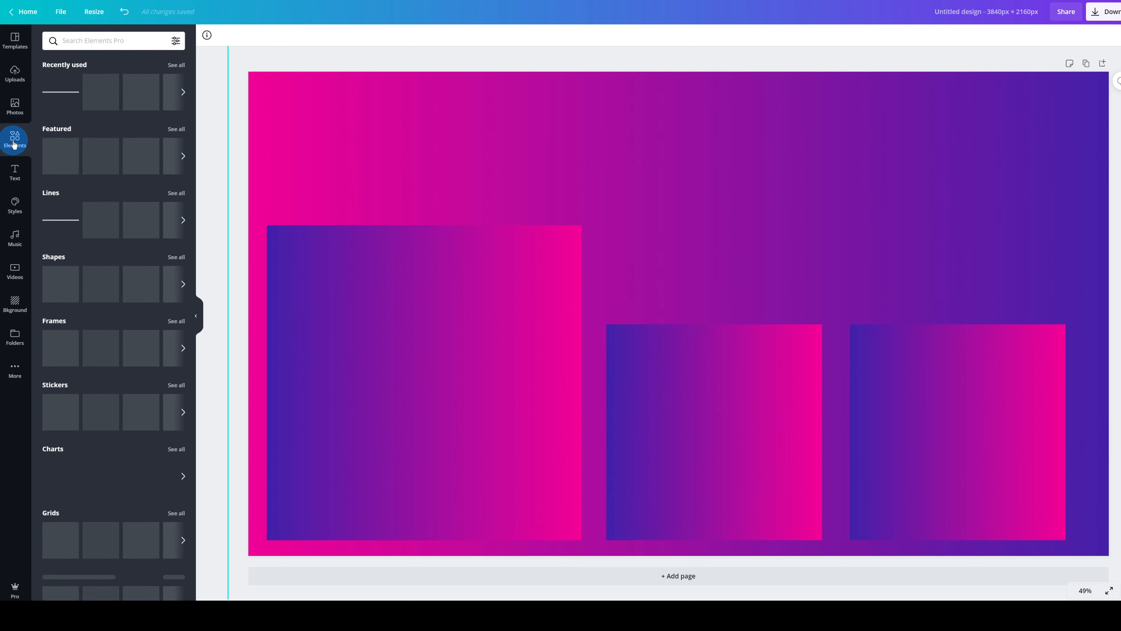
left_click(51, 226)
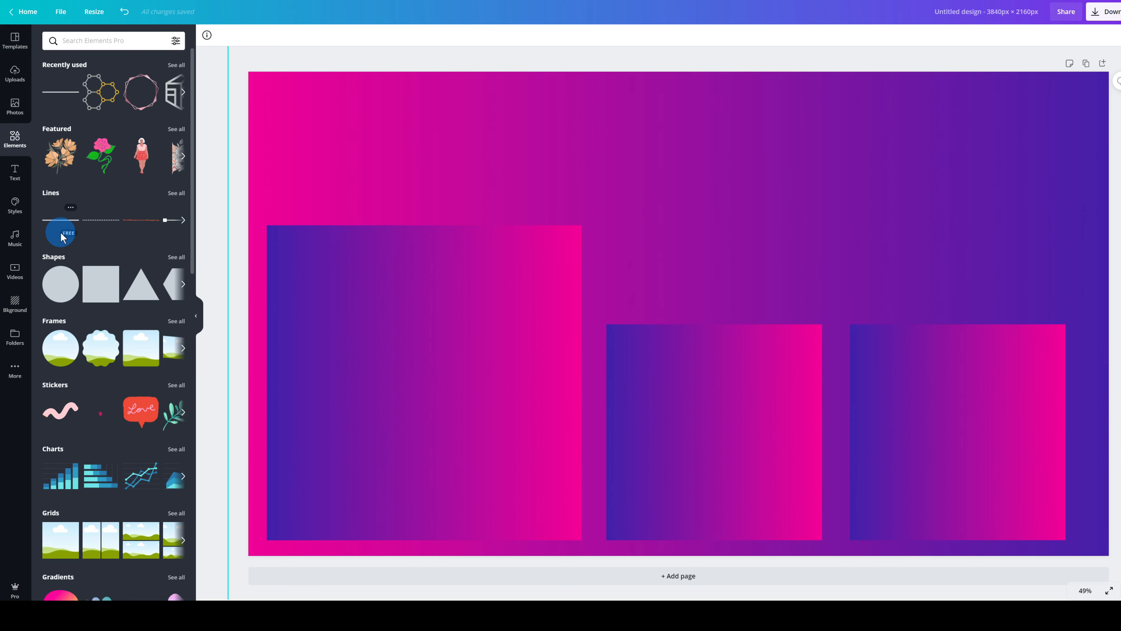
left_click(111, 230)
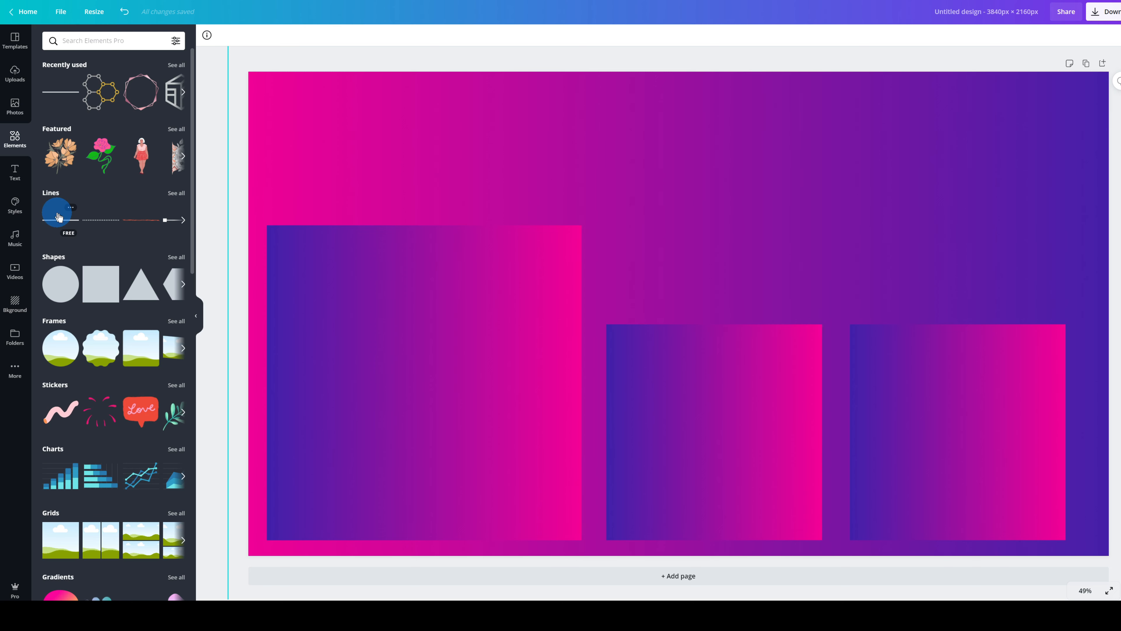
left_click(63, 224)
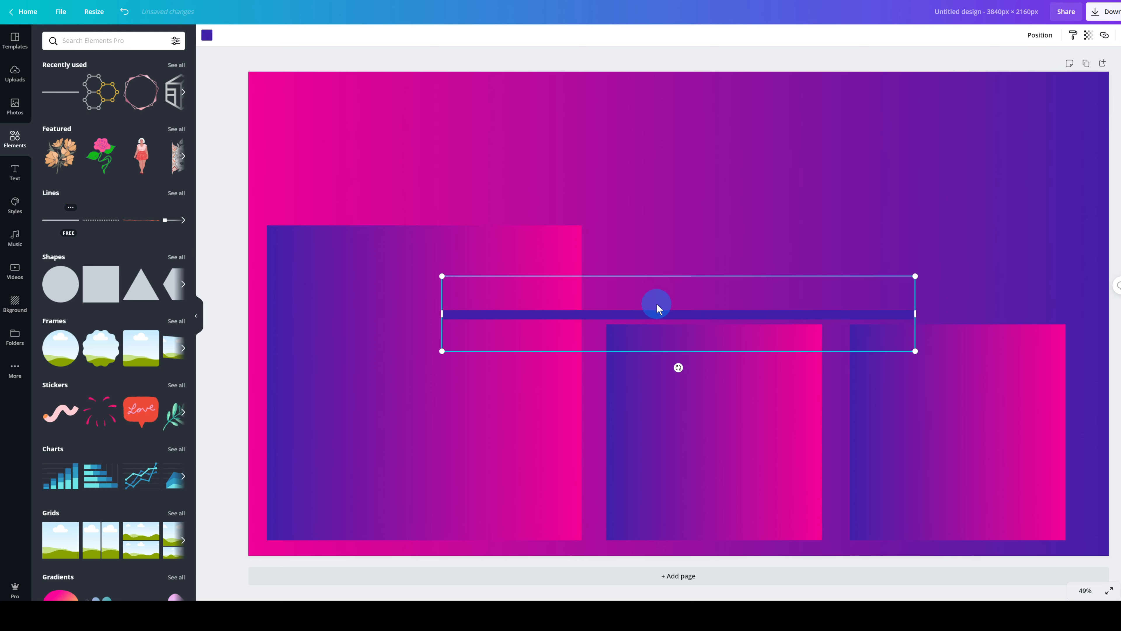
left_click(207, 35)
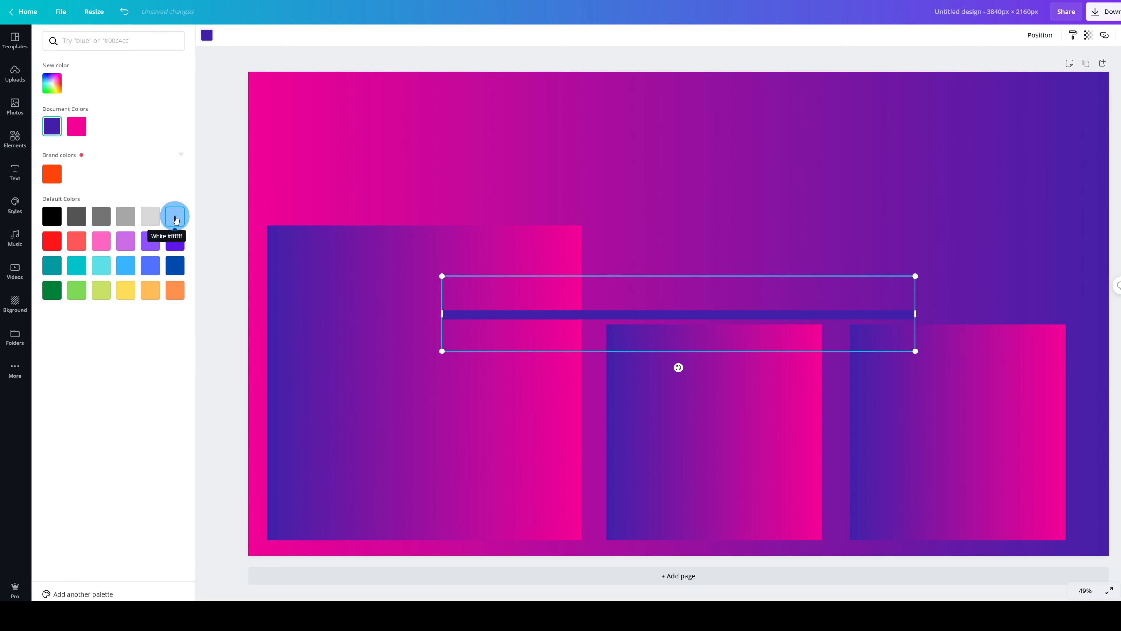
left_click(175, 216)
Step: Move the white line near the top of the page and stretch it across the full page width
left_click_drag(604, 314, 420, 100)
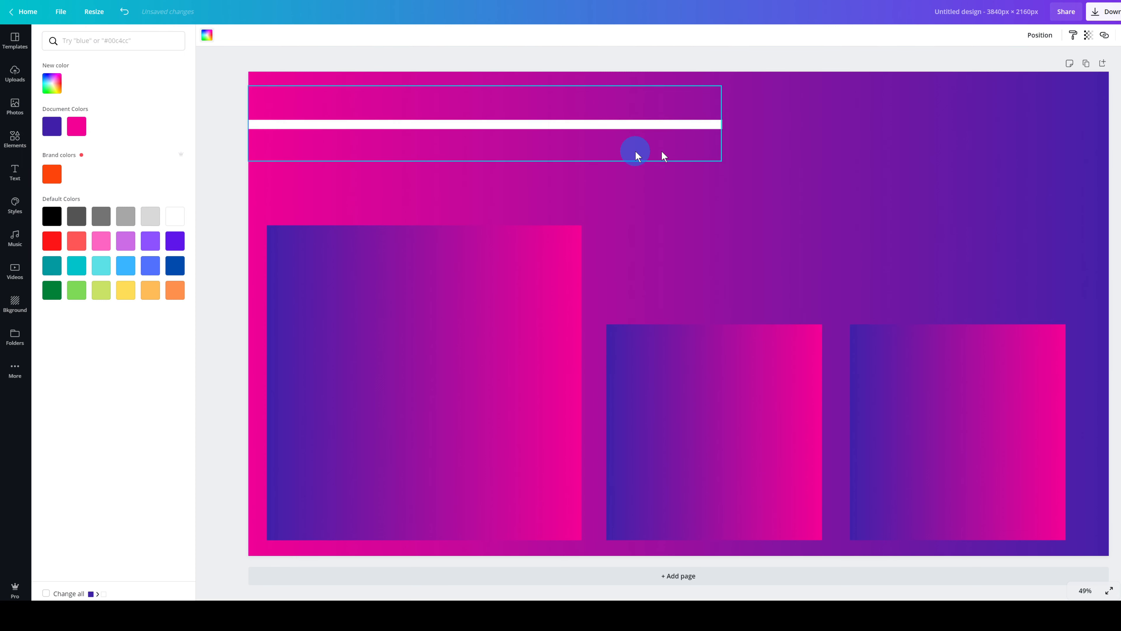
left_click(717, 123)
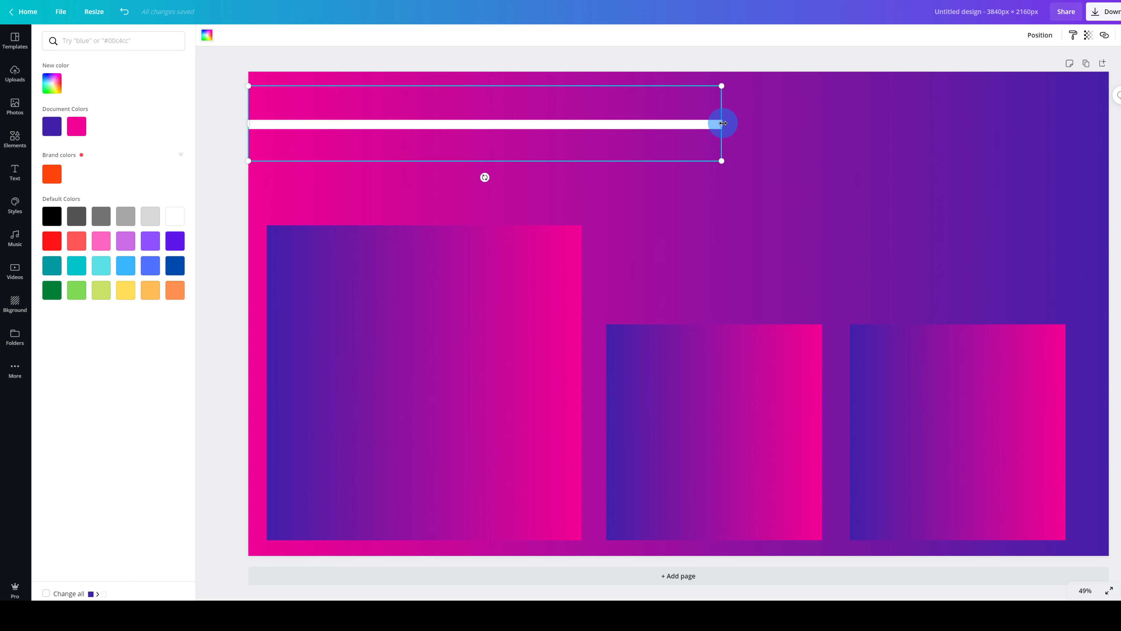
left_click_drag(723, 123, 1107, 106)
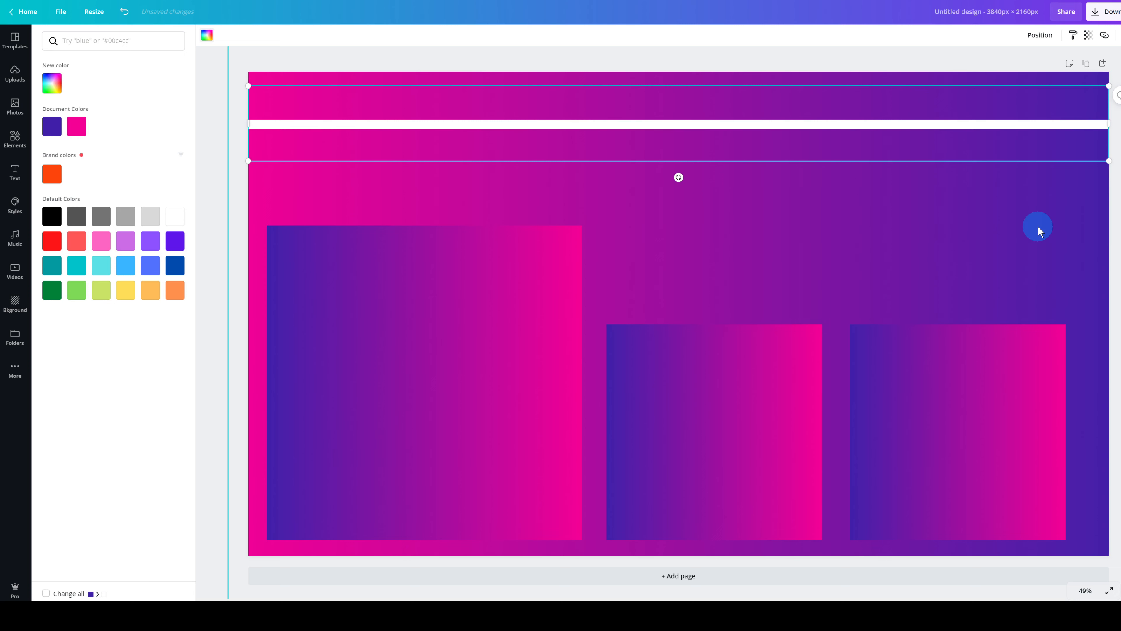
left_click(1038, 226)
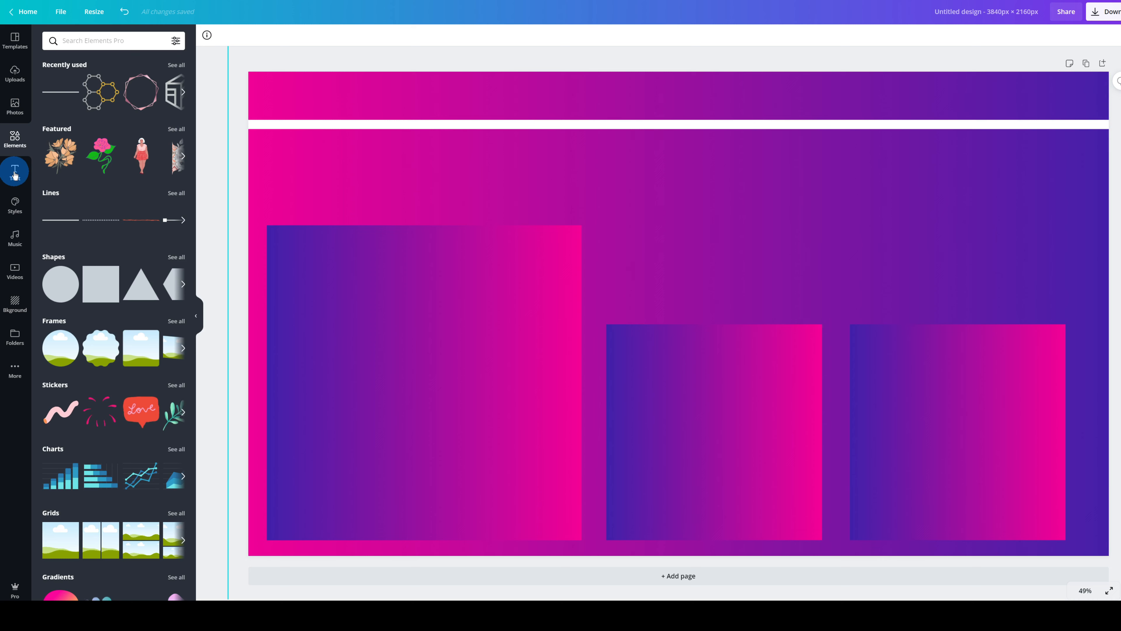
Step: Add a heading text box and place it in the page's top-left corner over the white line
left_click(14, 175)
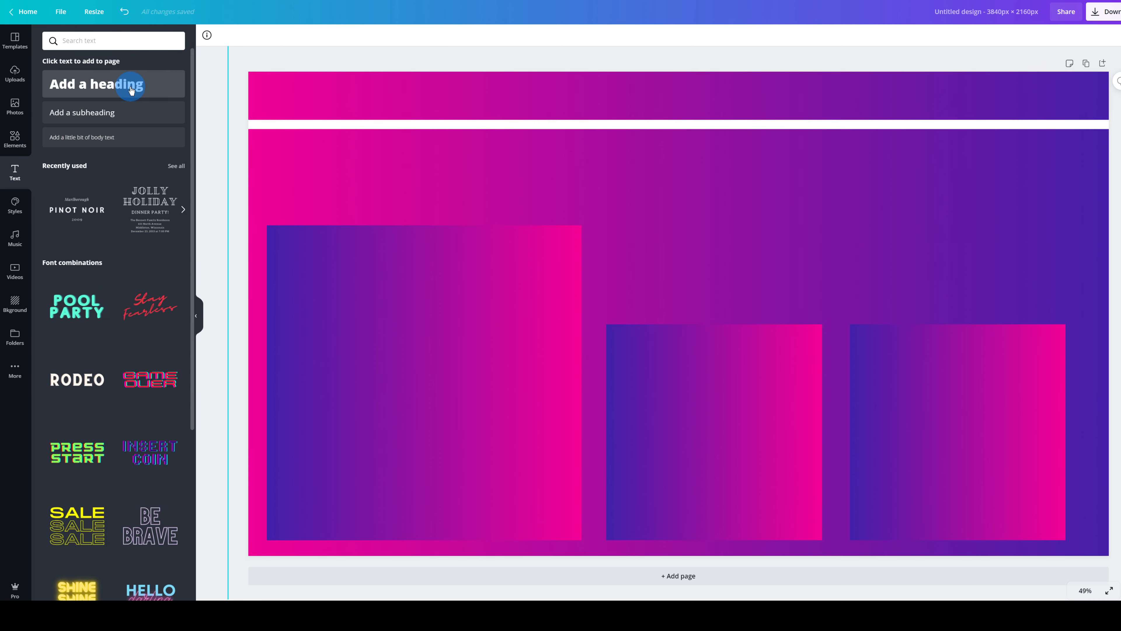
left_click(132, 91)
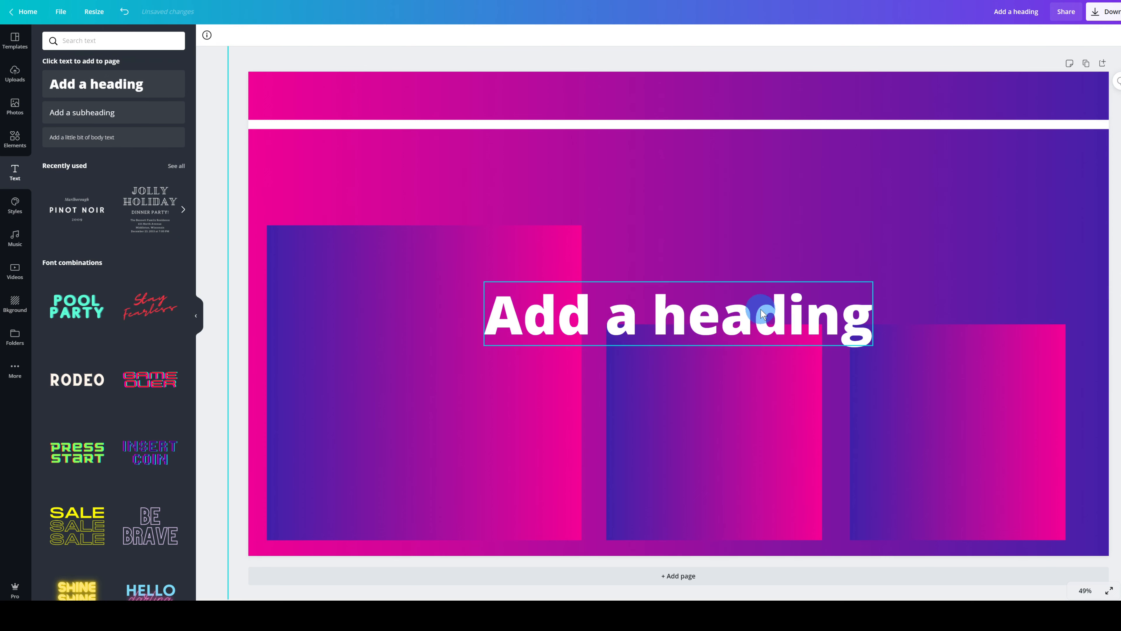
left_click_drag(763, 314, 526, 100)
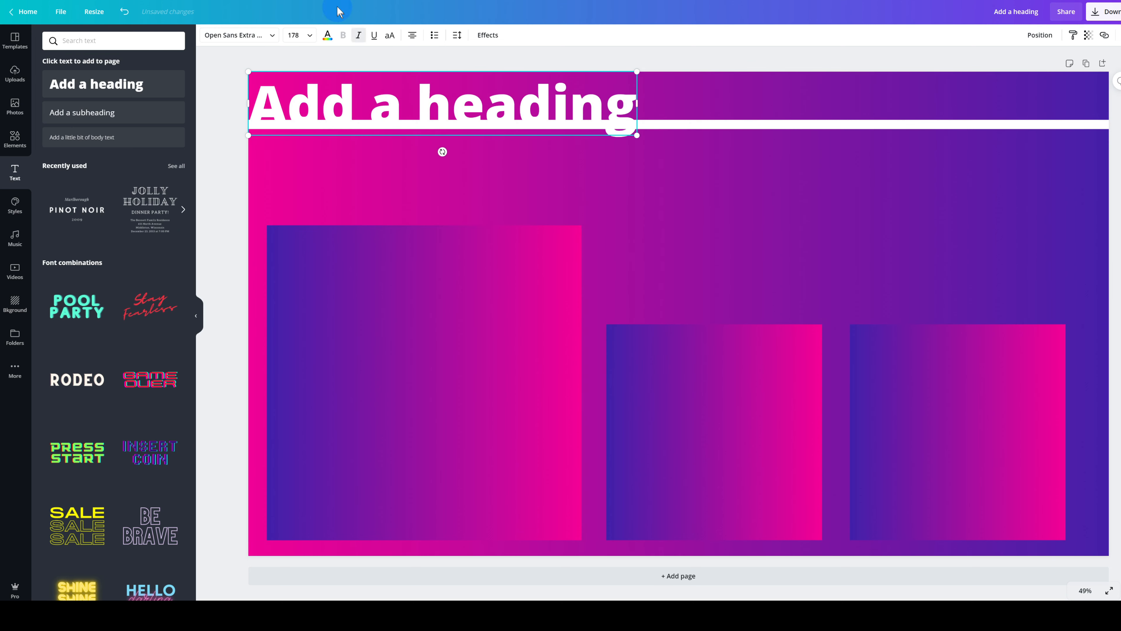
Step: Set the heading's font size to 120 and move it to the page's left edge, just above the white line
left_click(293, 36)
left_click(309, 37)
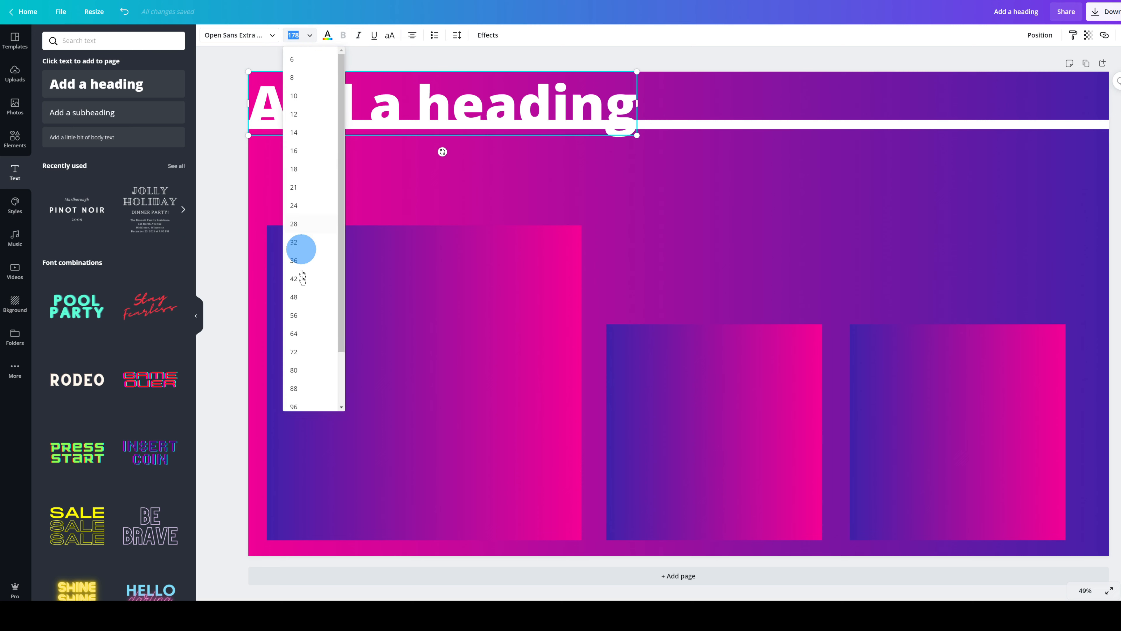
left_click(307, 406)
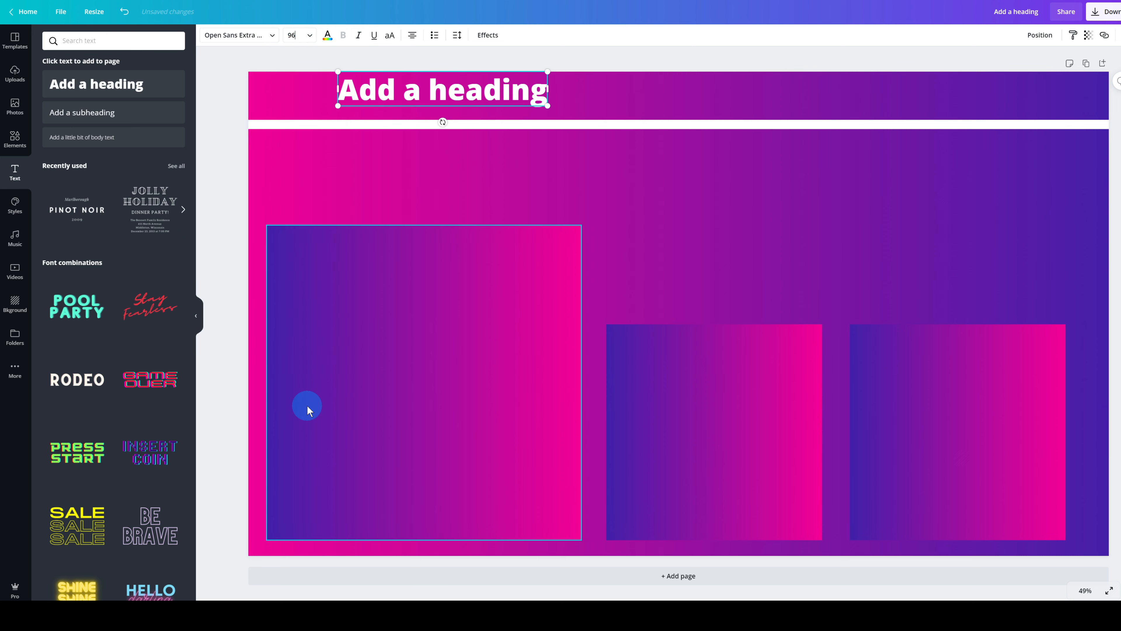
left_click(309, 36)
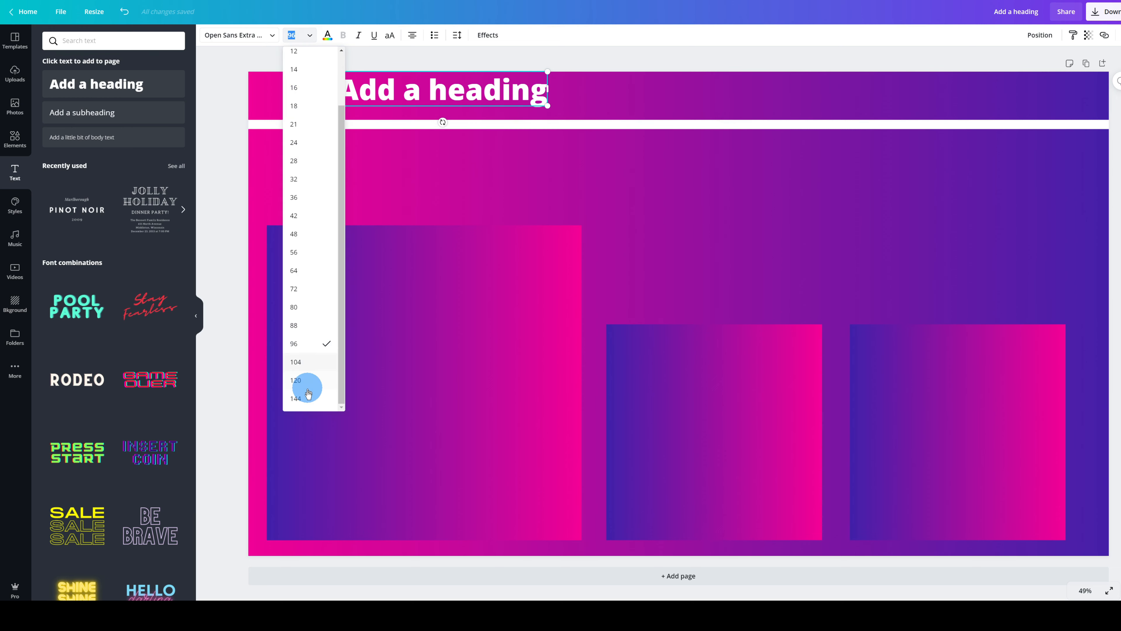
left_click(303, 380)
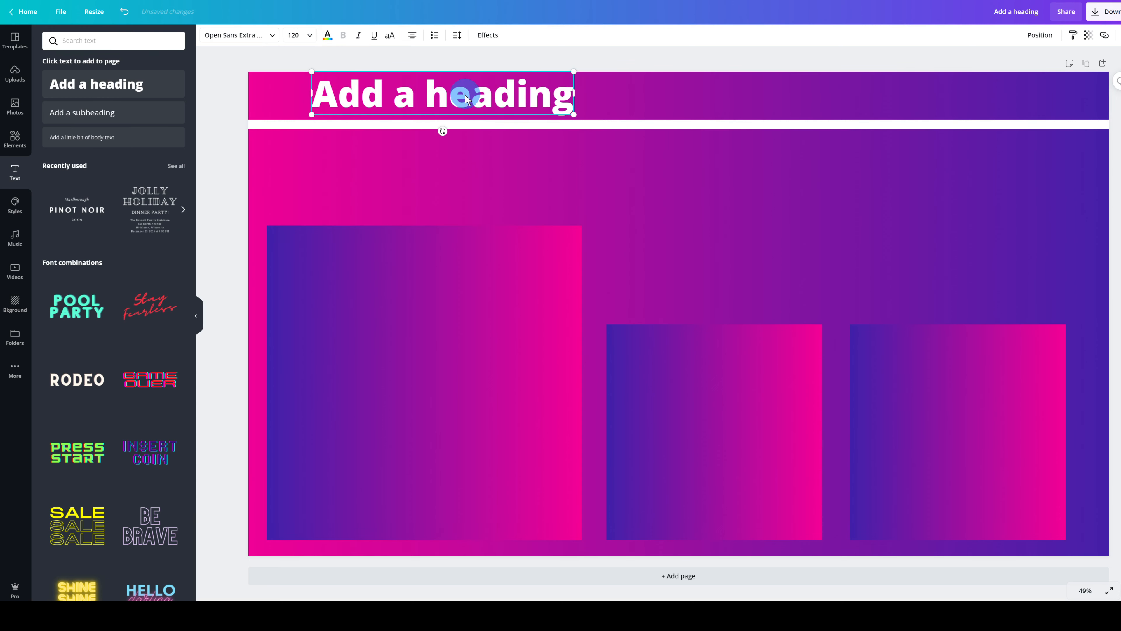
left_click_drag(462, 99, 407, 101)
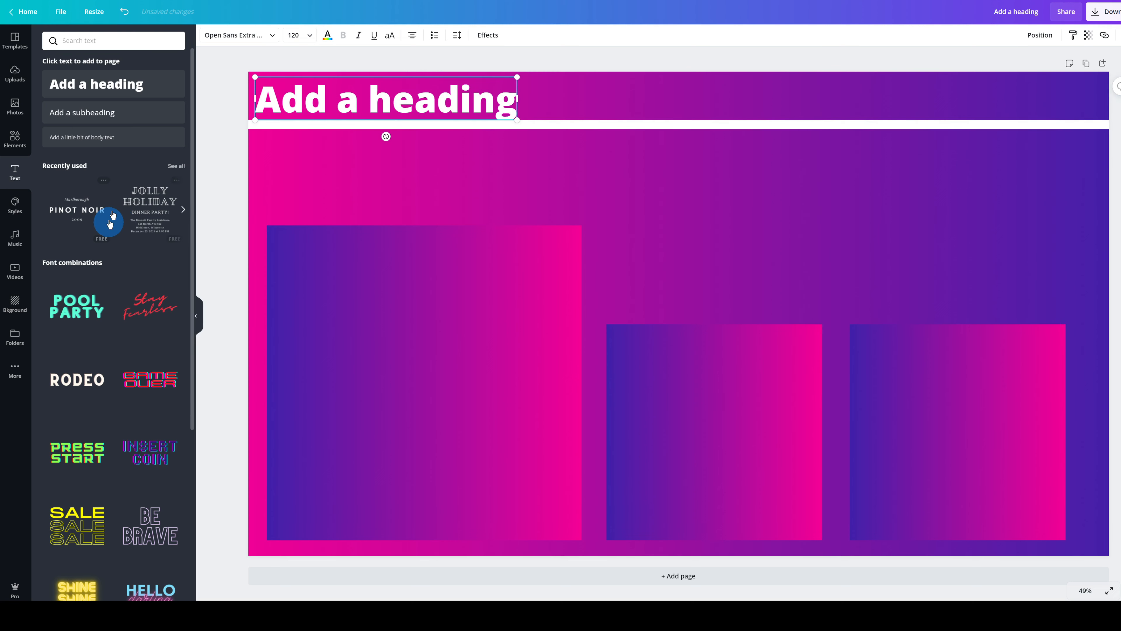
Step: Change the heading's font to Brixton Outline
left_click(347, 103)
left_click(272, 39)
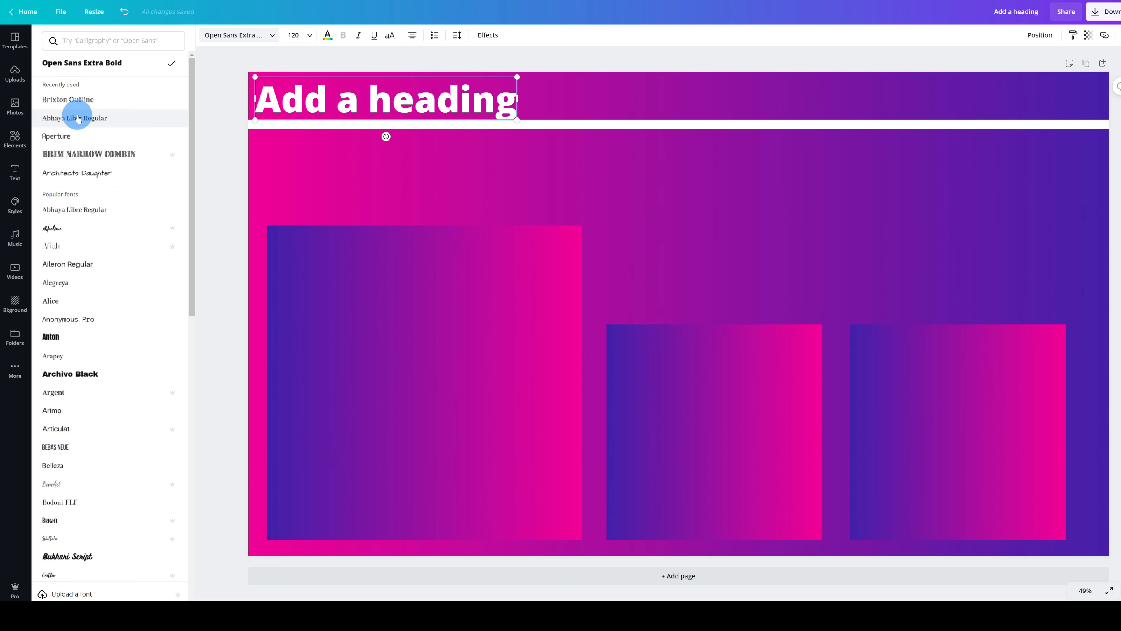
left_click(69, 100)
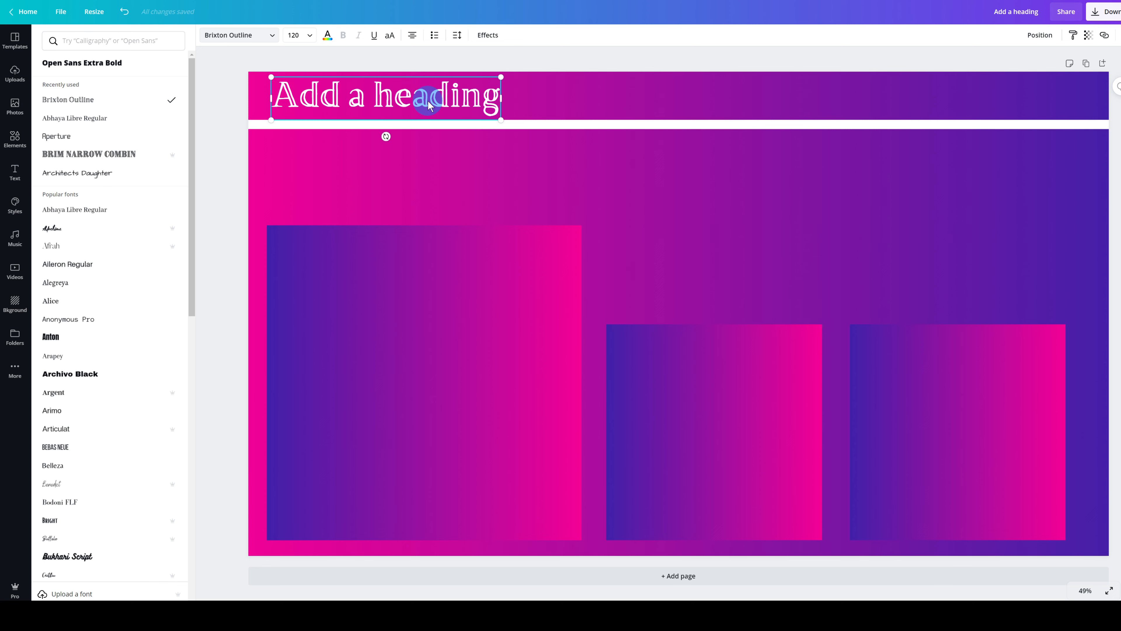
Step: Replace the heading text with "Skateboard Company" and widen its text box so it fits on one line
double_click(428, 101)
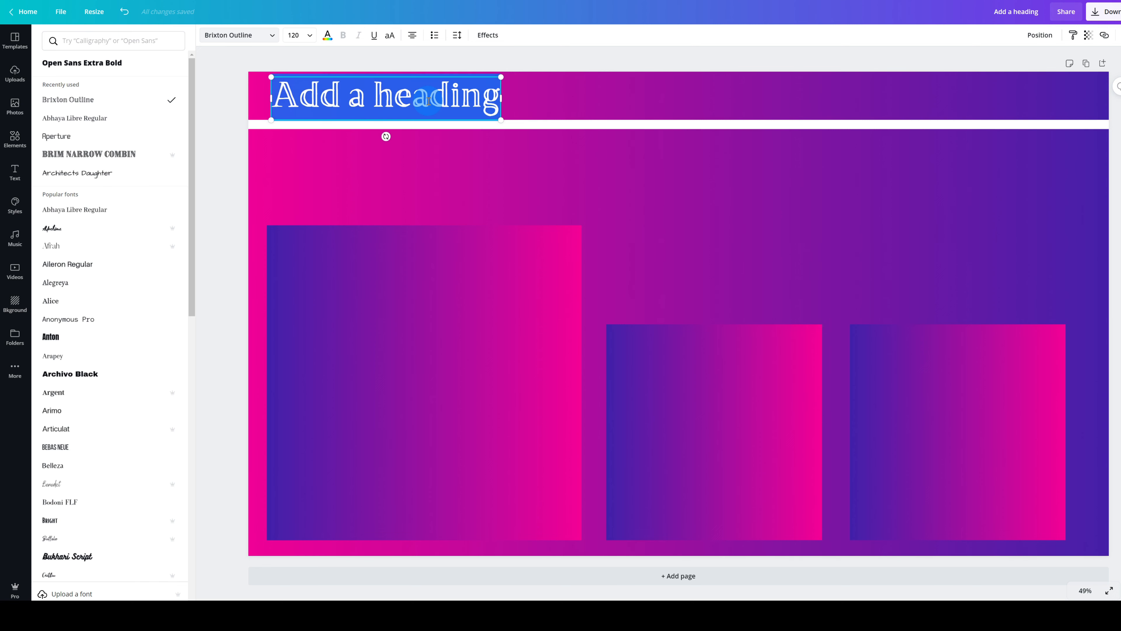
key("Caps_Lock")
type("S")
key("Caps_Lock")
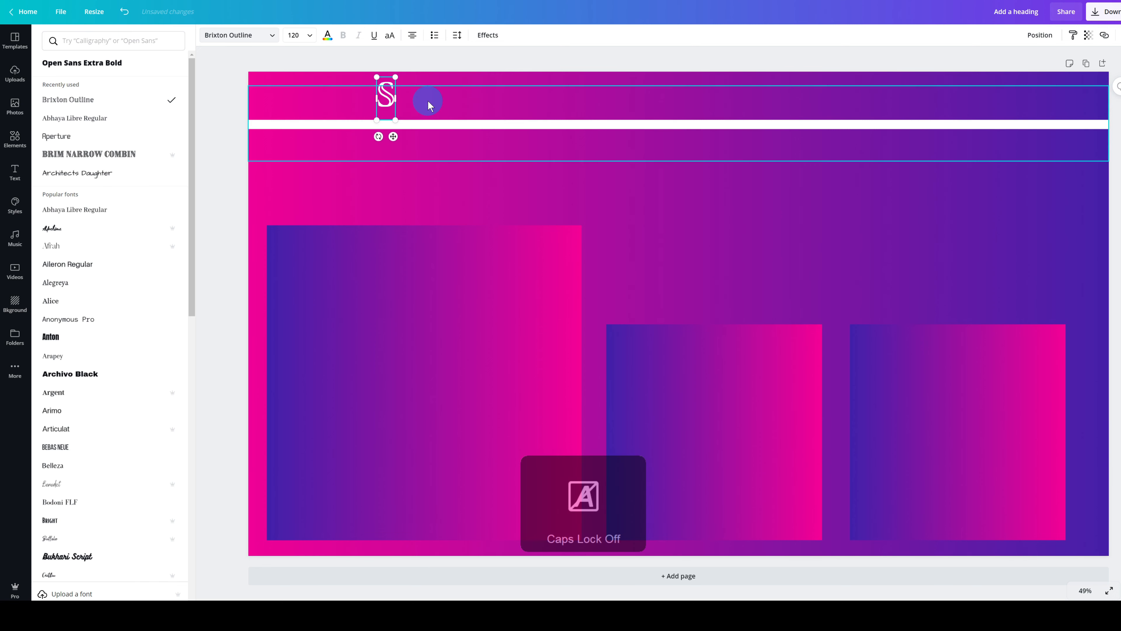
type("kateboard")
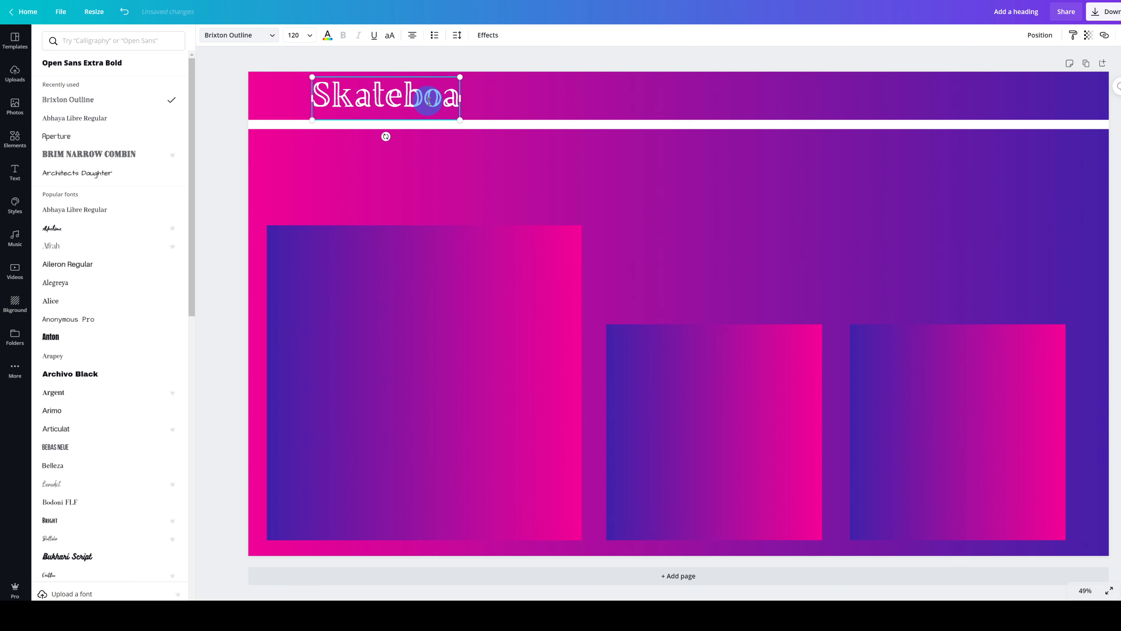
key("Caps_Lock")
type("C")
key("Caps_Lock")
type("ompany")
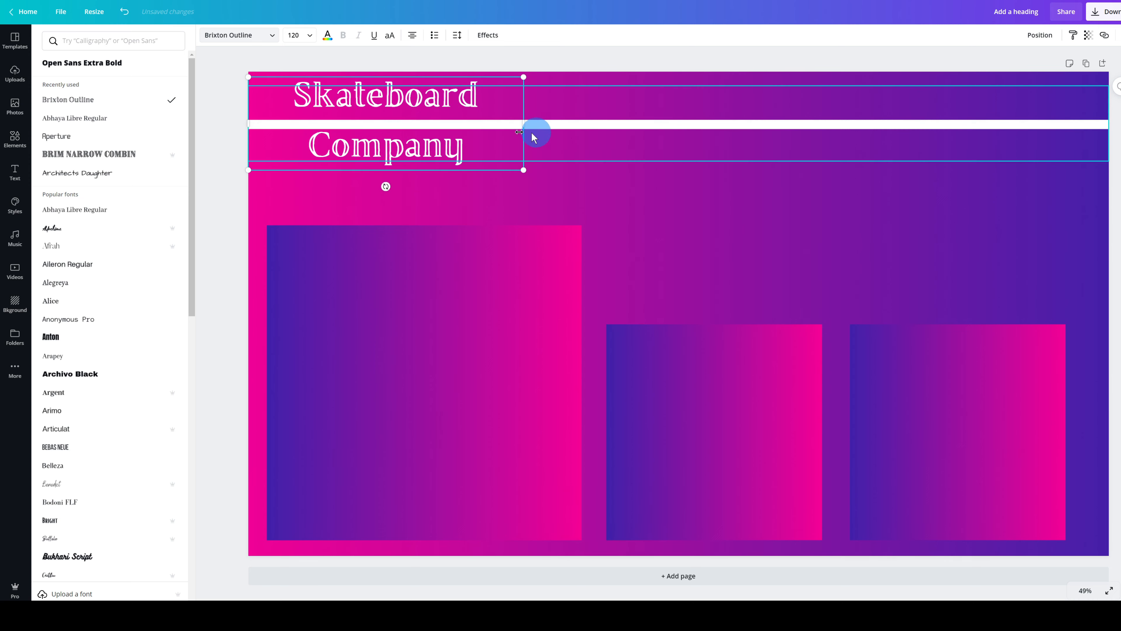
left_click_drag(523, 125, 638, 112)
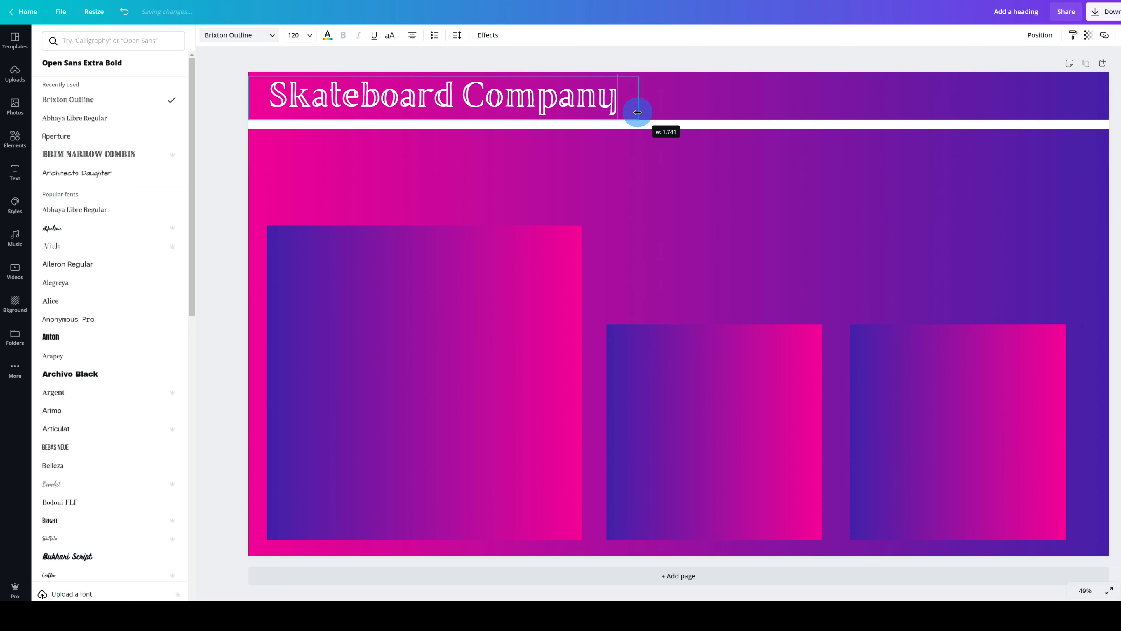
left_click(678, 176)
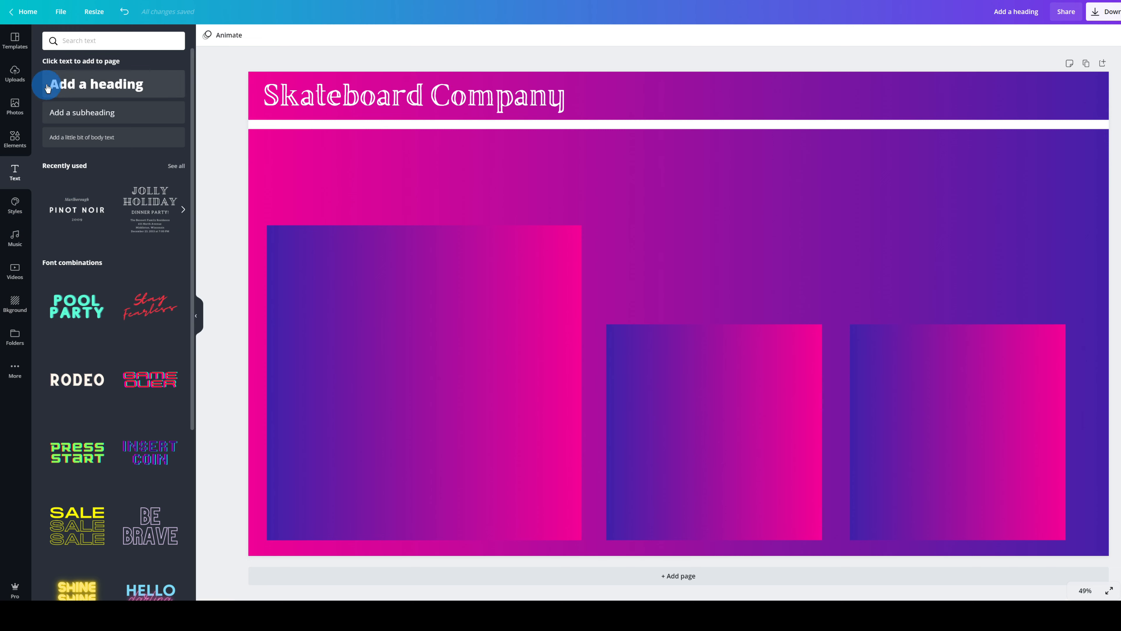
Step: Search the photos for skateboard and add the picture of a black longboard on a white and teal background
left_click(16, 111)
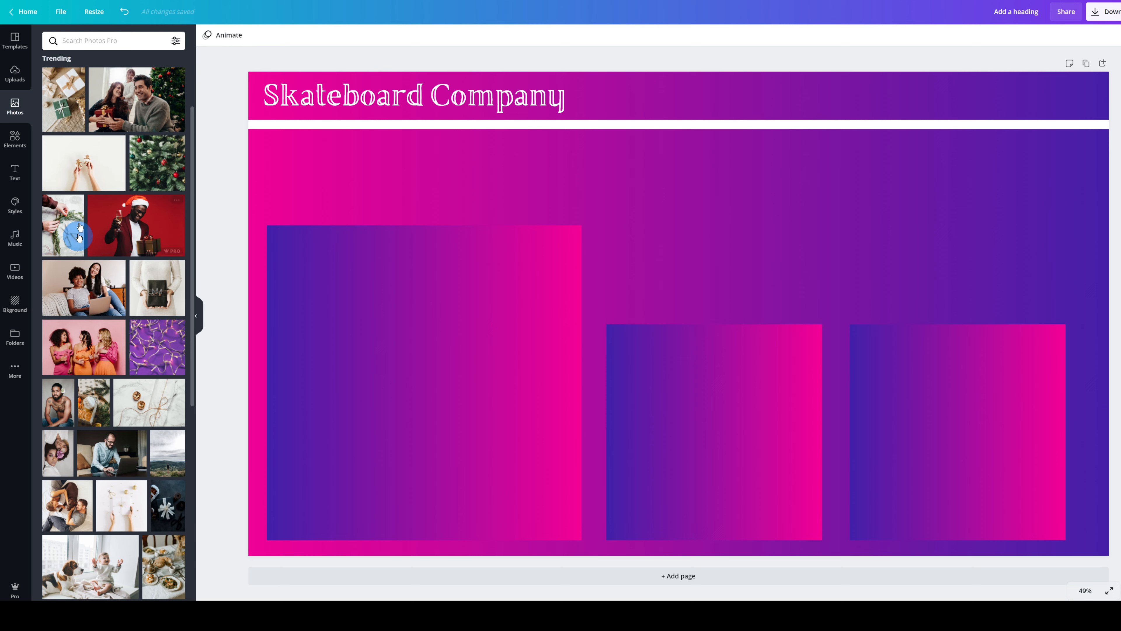
left_click(95, 41)
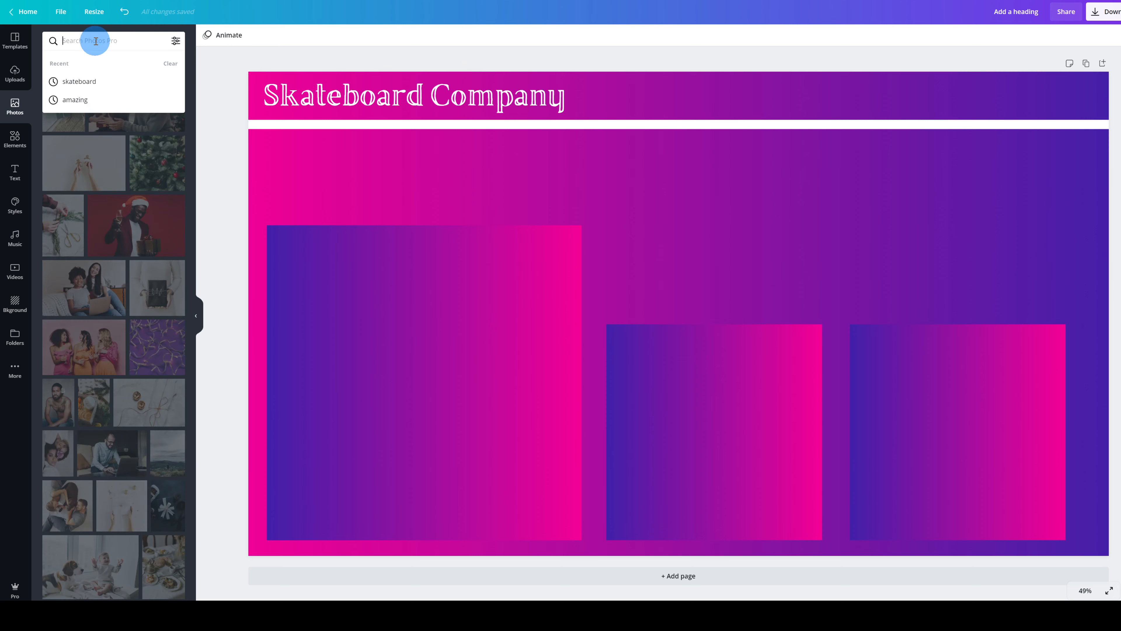
left_click(92, 83)
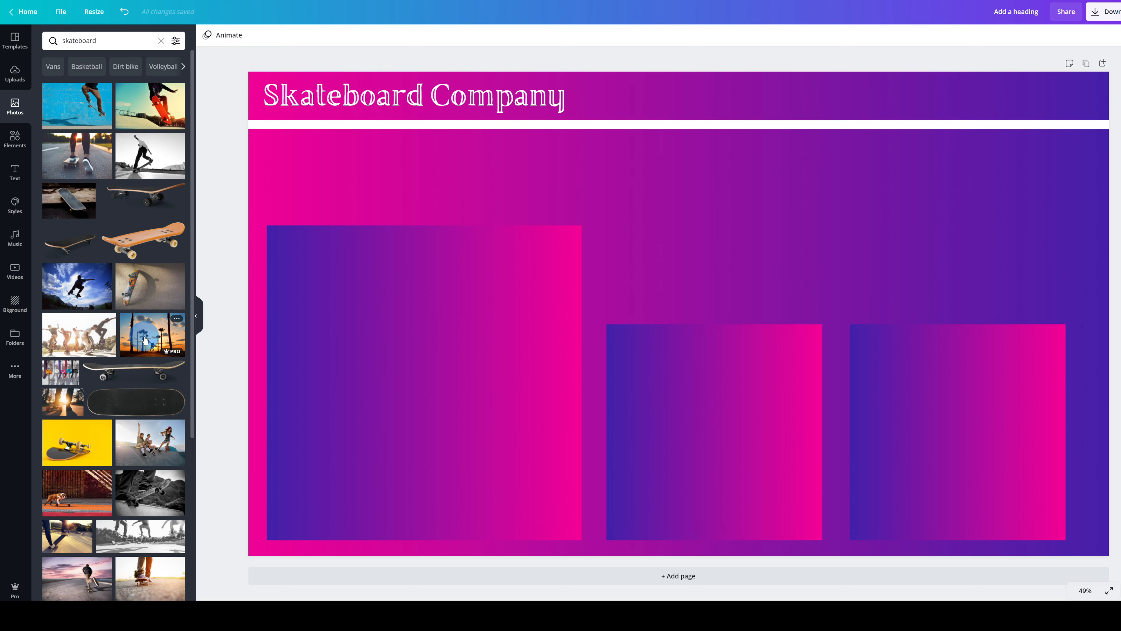
left_click_drag(191, 262, 182, 480)
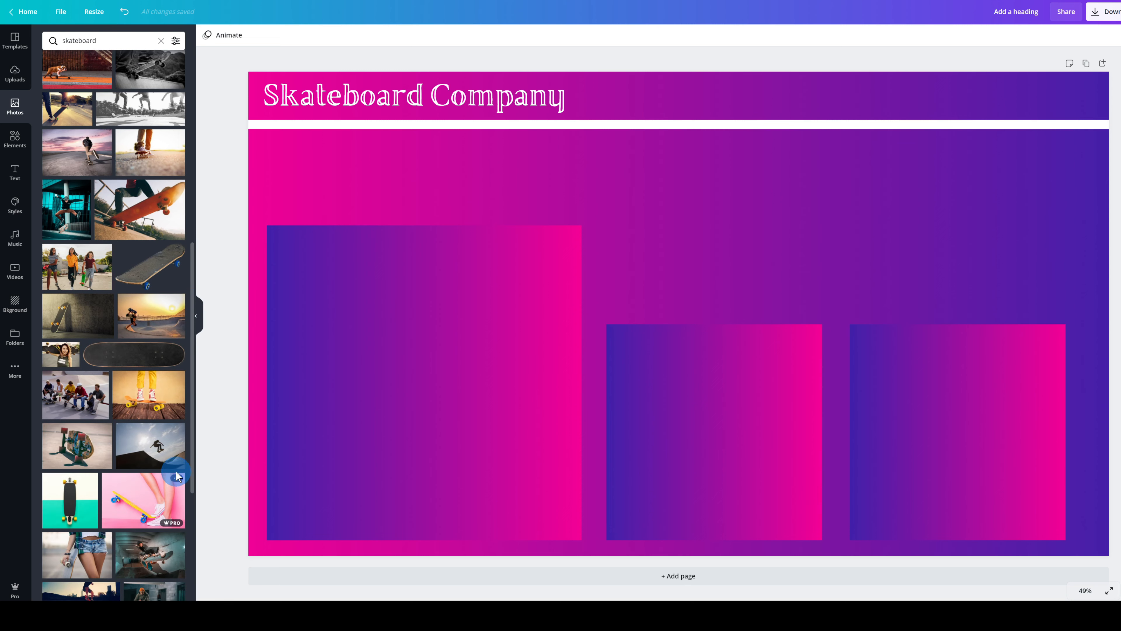
left_click(66, 500)
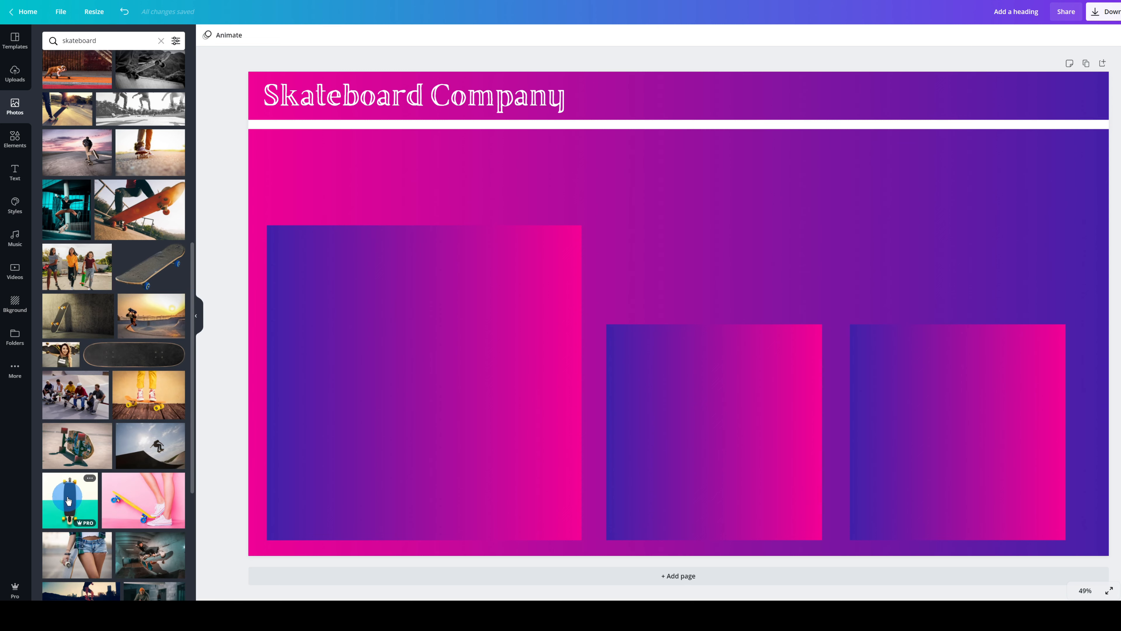
left_click(69, 500)
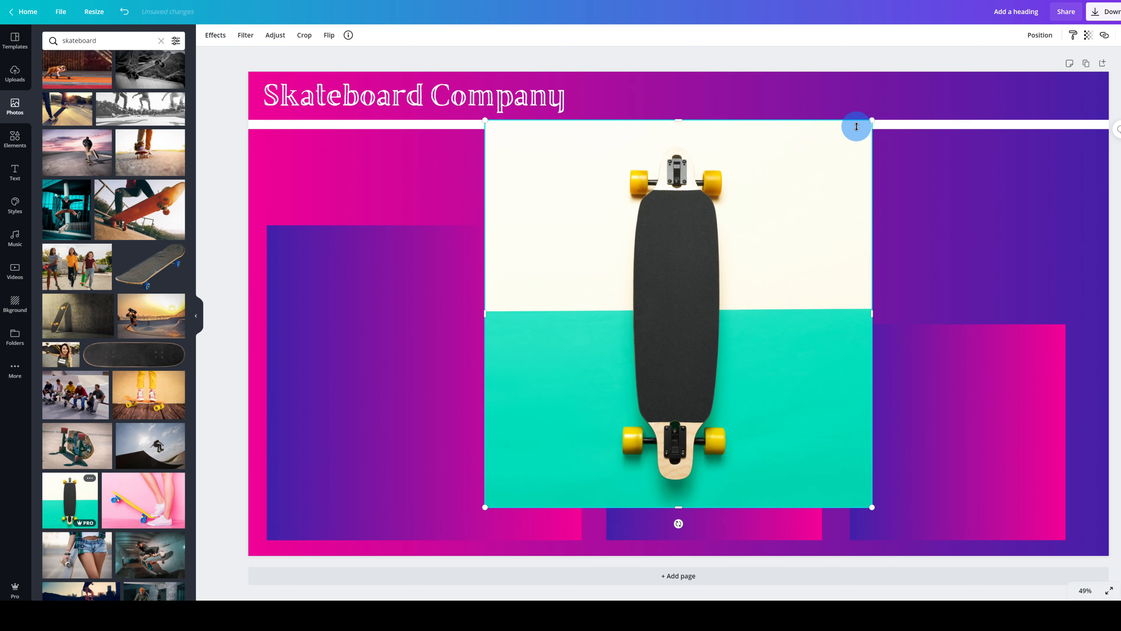
Step: Rotate the longboard photo 90° clockwise and crop it into a wide strip placed above the two small squares
left_click_drag(677, 524, 537, 314)
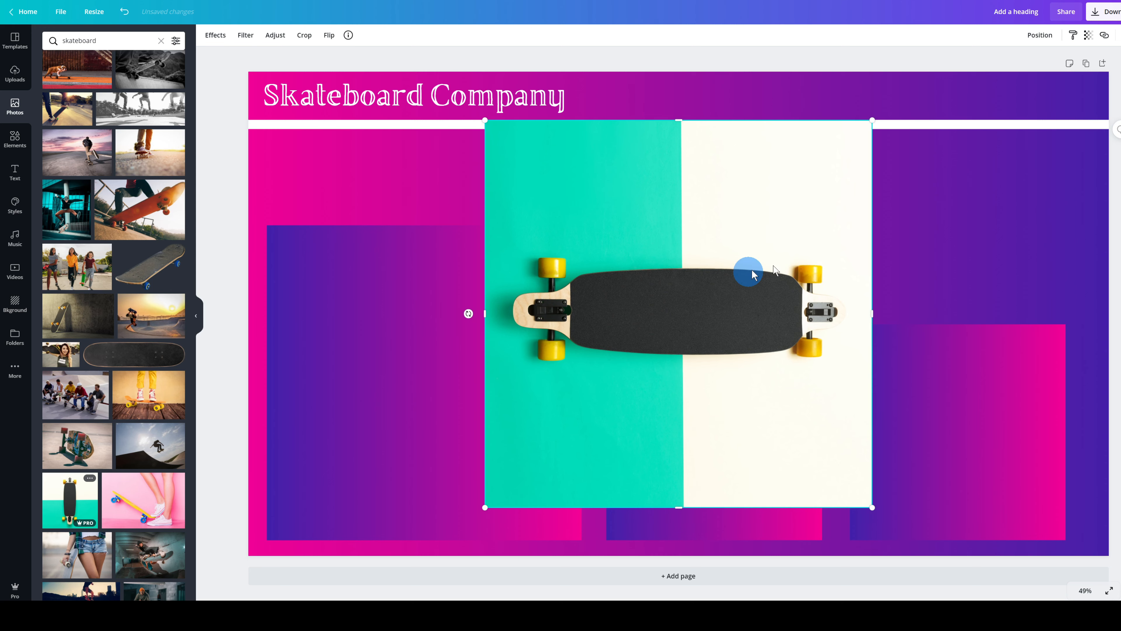
left_click_drag(896, 308, 1036, 294)
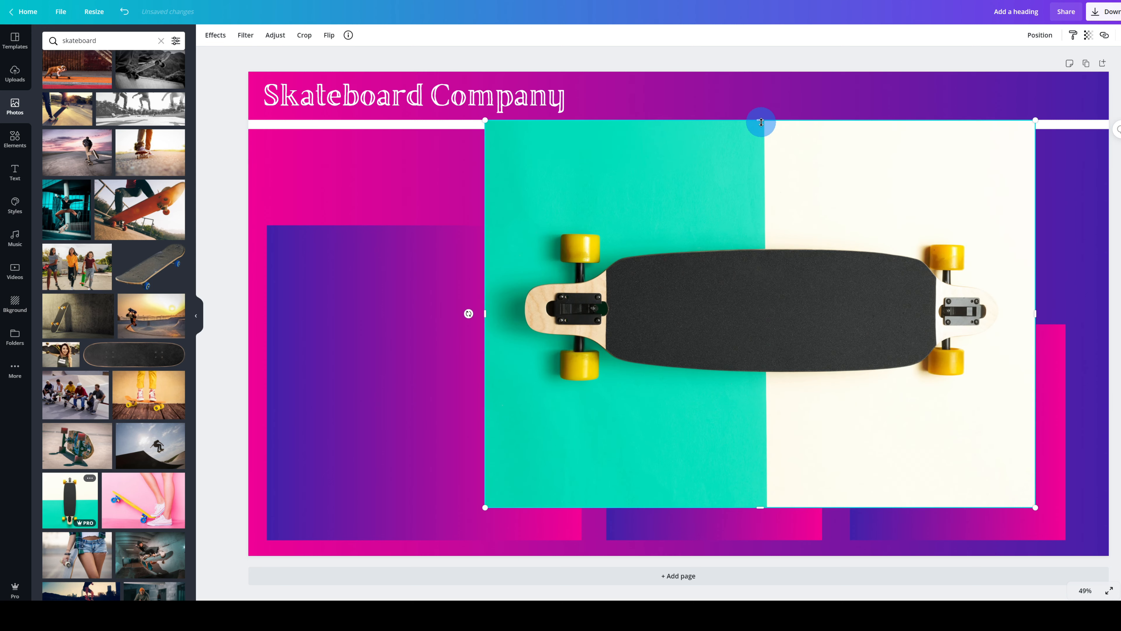
left_click_drag(761, 122, 762, 207)
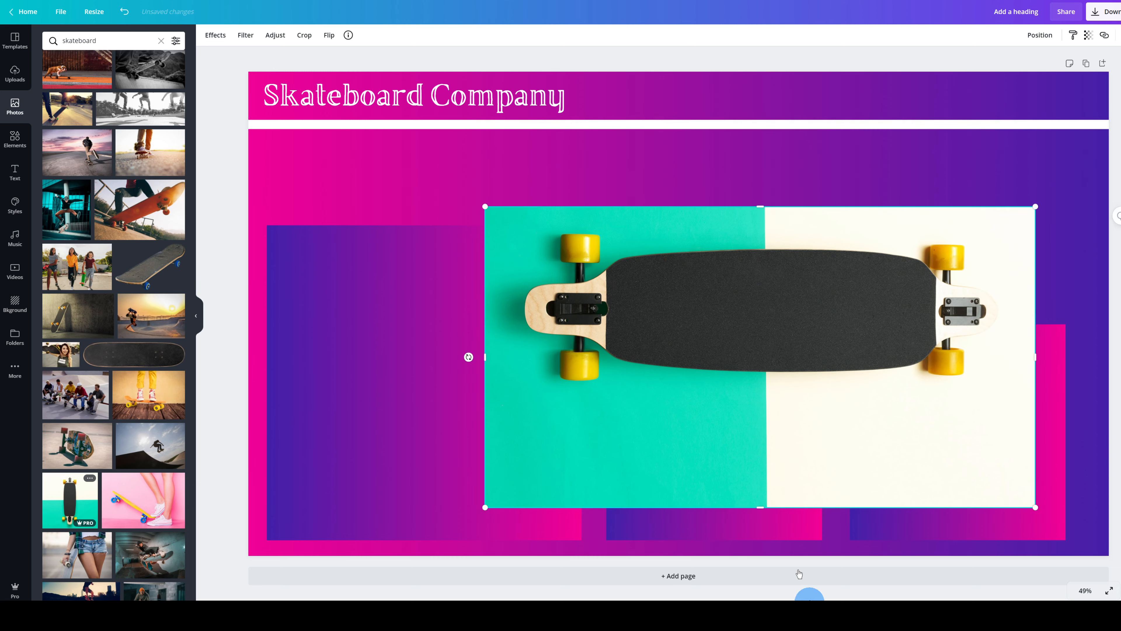
left_click_drag(757, 491, 760, 428)
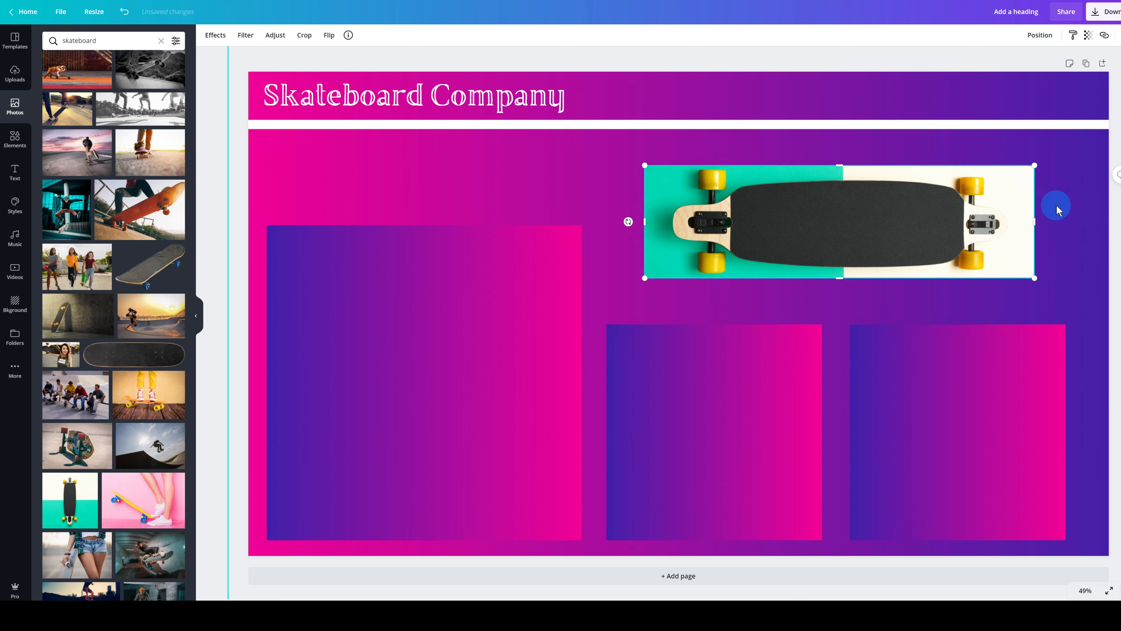
left_click(1074, 206)
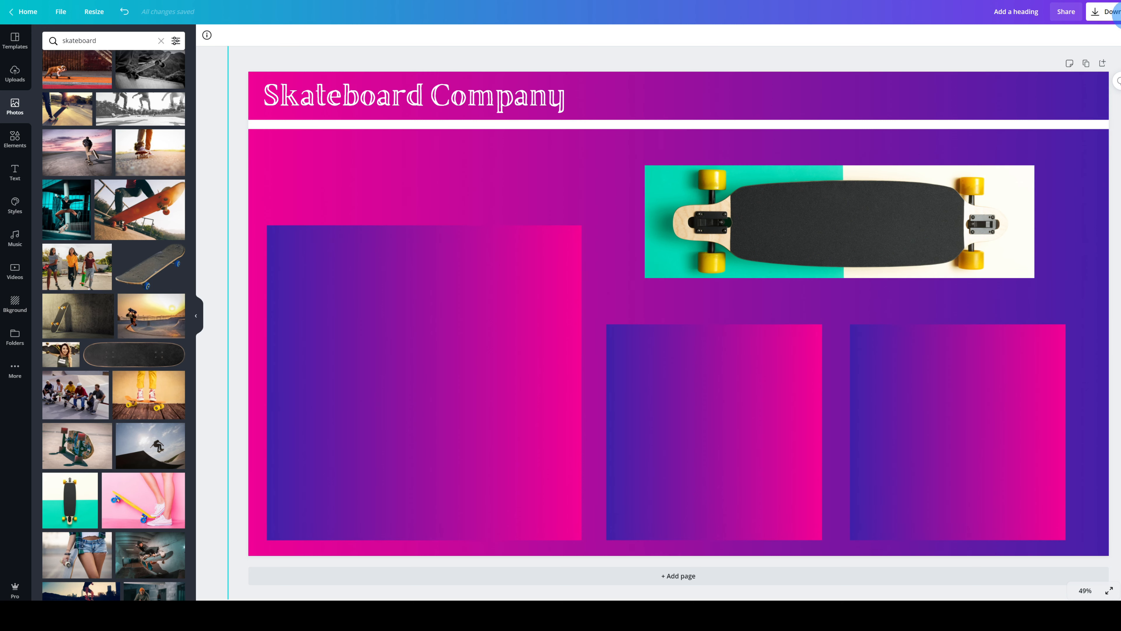
Step: Download the finished design as a PNG file at 3840 x 2160 px
left_click(1107, 13)
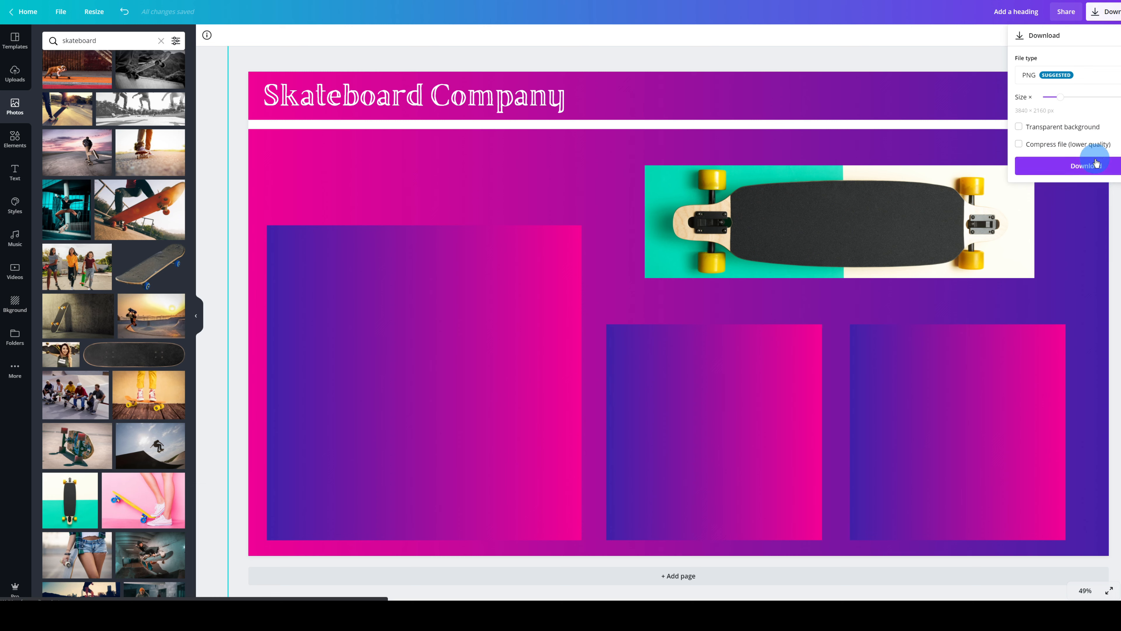
left_click(1089, 166)
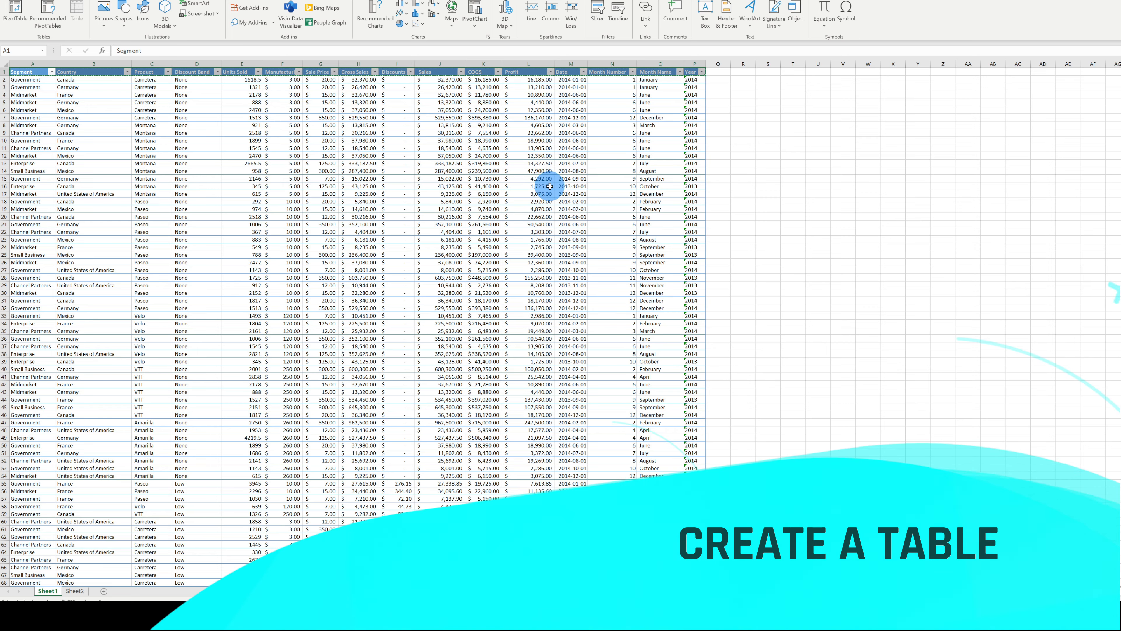
Step: Switch to the Excel workbook and convert A1:P9 on Sheet2 into a table with headers
left_click(74, 590)
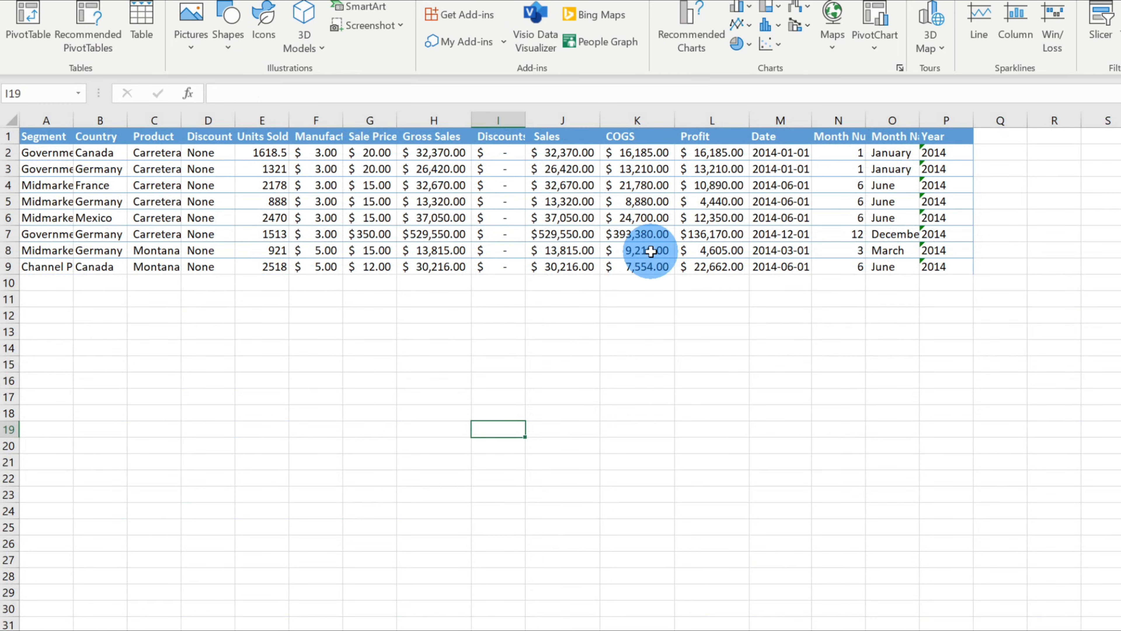
left_click(30, 136)
left_click_drag(31, 135, 951, 265)
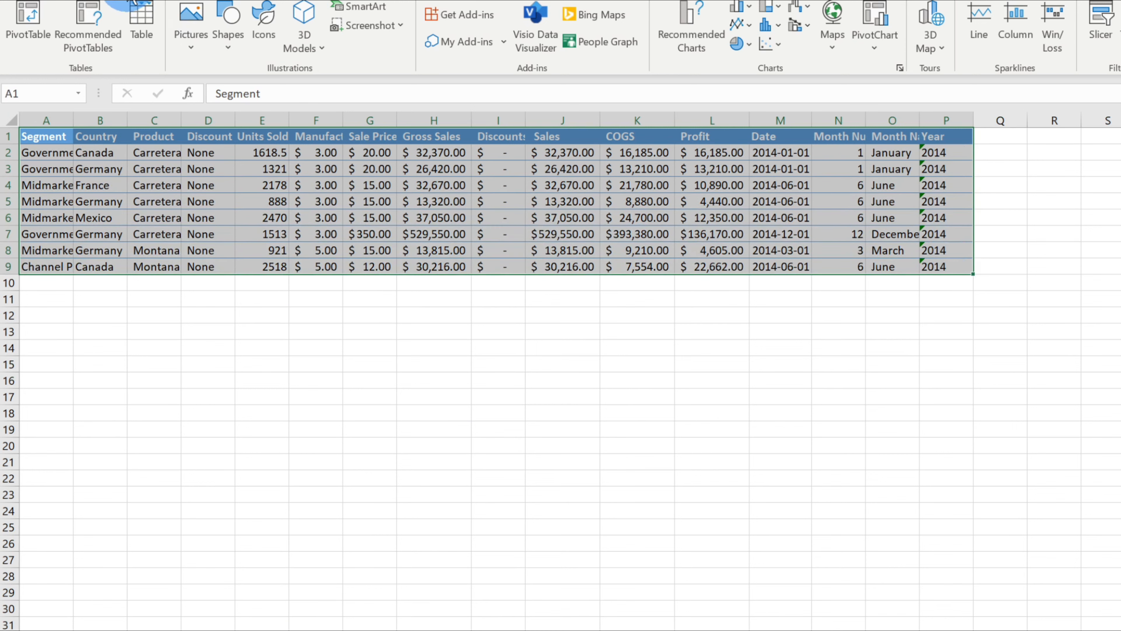
left_click(142, 25)
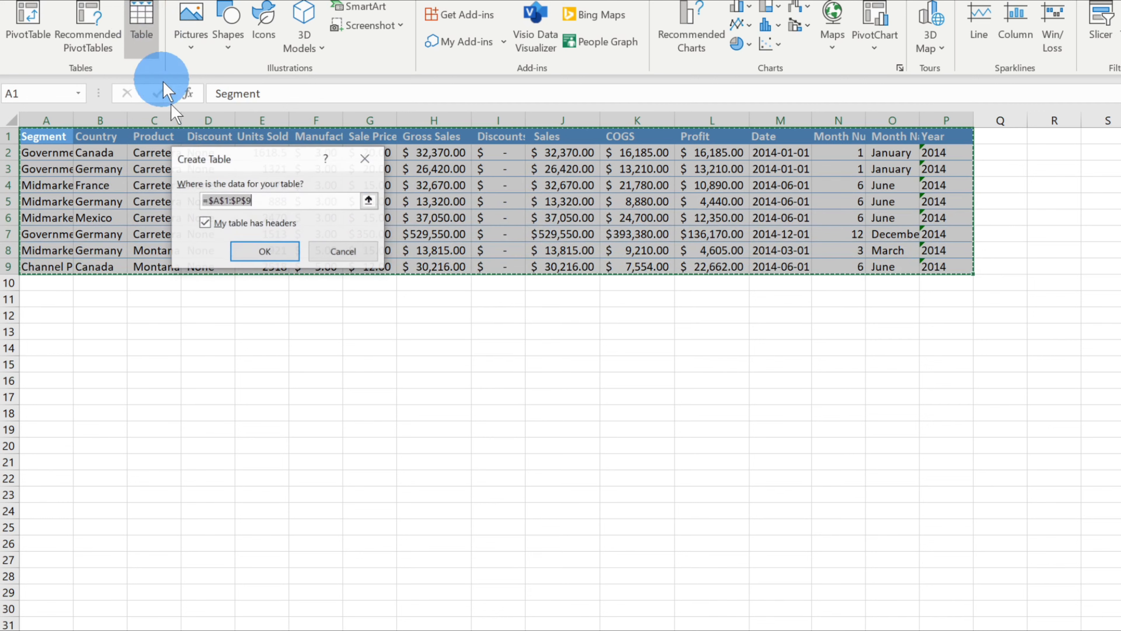
left_click(267, 252)
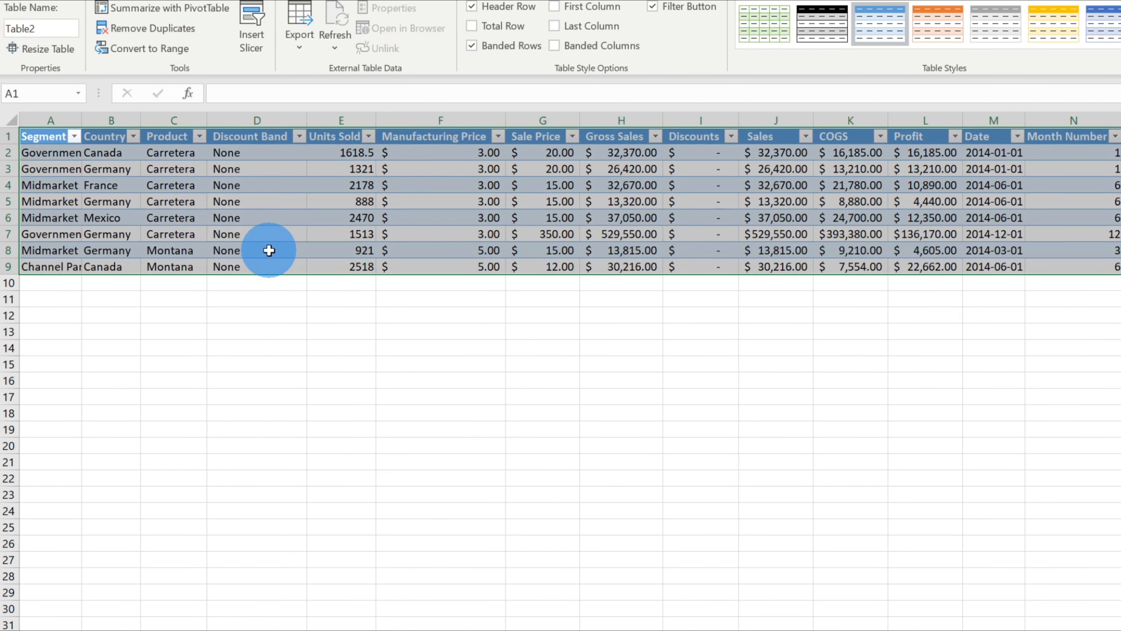
Step: Select the new table's name for editing and return to Sheet1
left_click(45, 28)
double_click(43, 26)
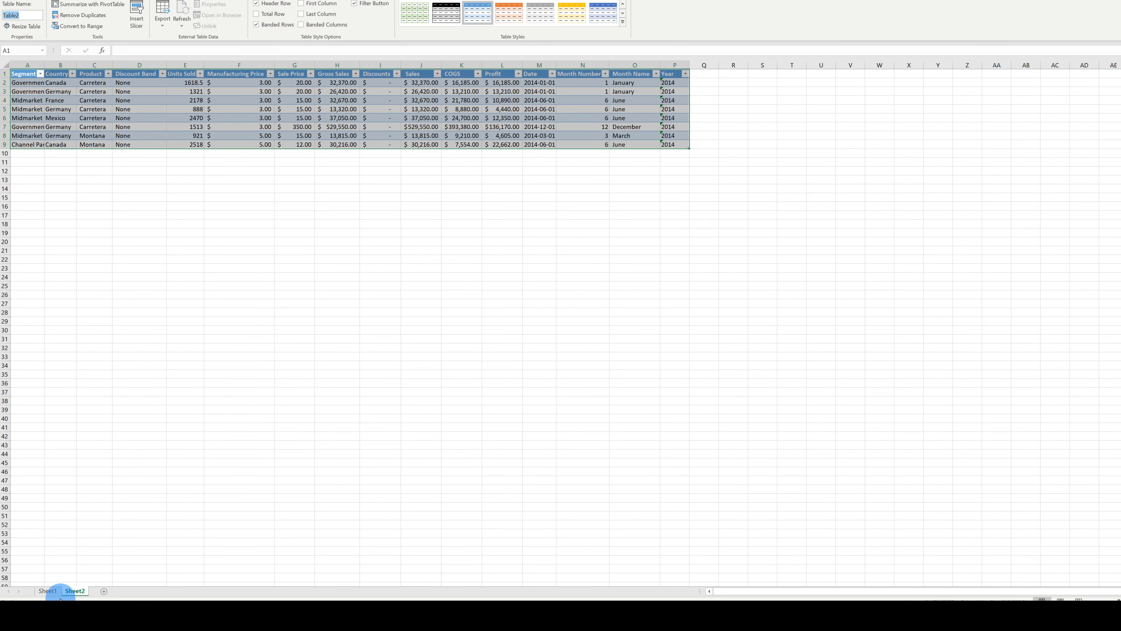
left_click(59, 592)
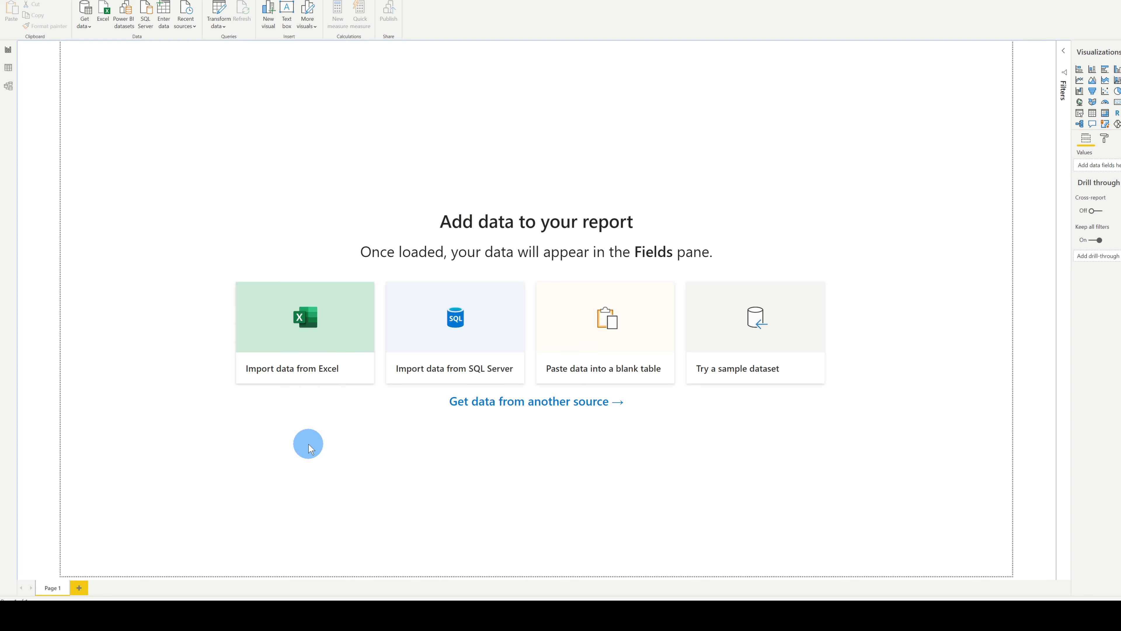
Step: Switch to Power BI Desktop and load the financials table from the Excel file Financial Sample.xlsx
left_click(309, 332)
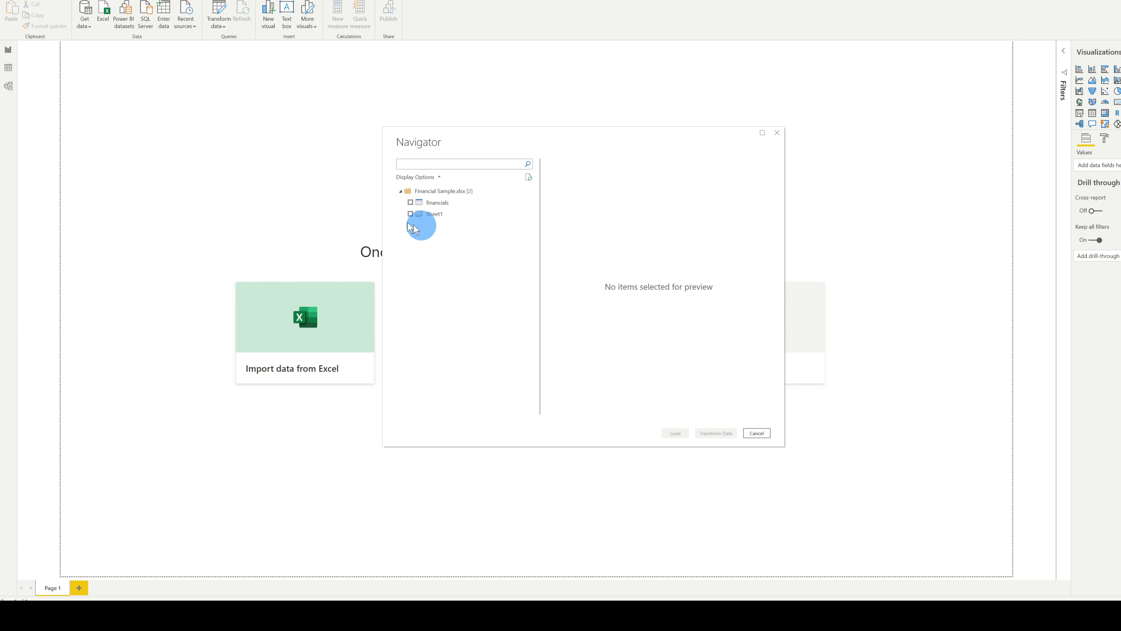
left_click(410, 202)
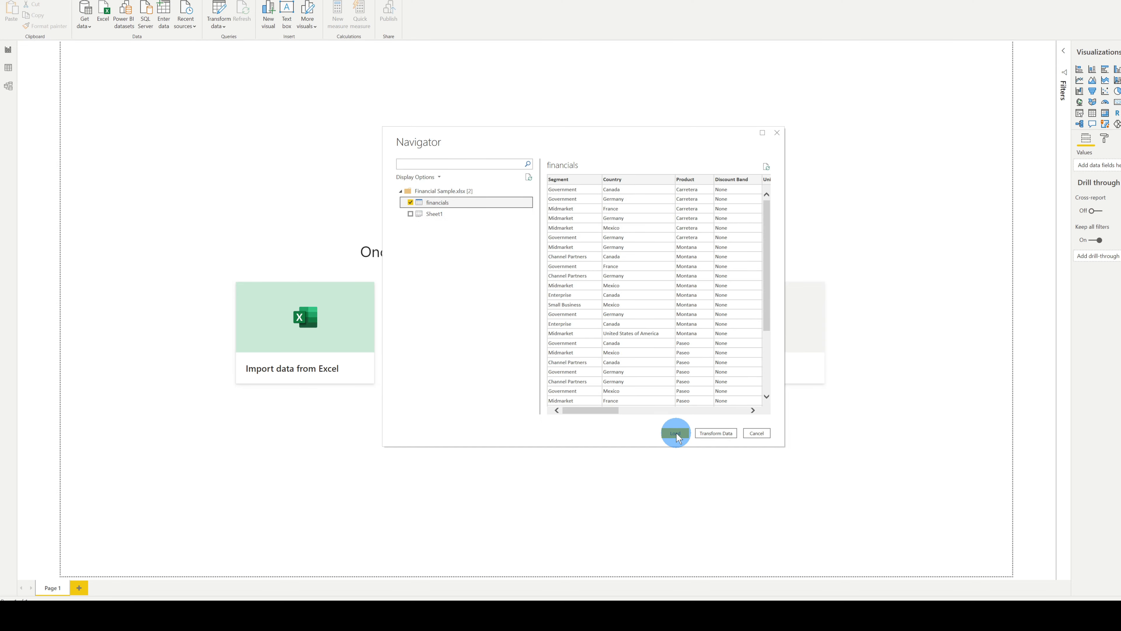
left_click(676, 434)
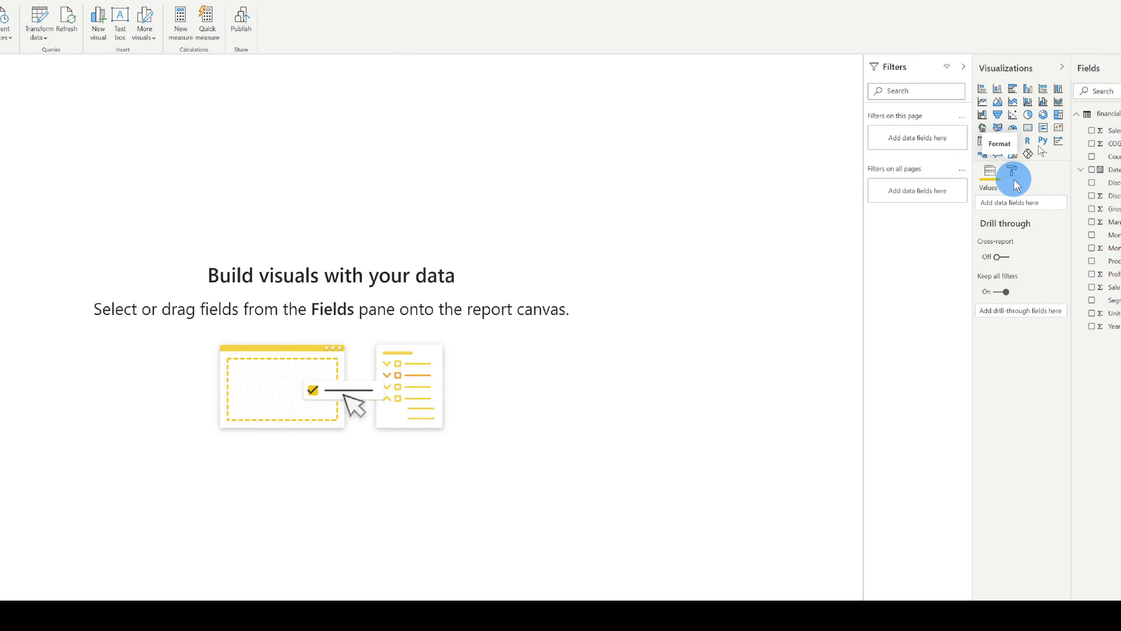
Step: Add the downloaded "Add a heading" image as the page background, with transparency 0% and image fit set to Fill
left_click(1013, 172)
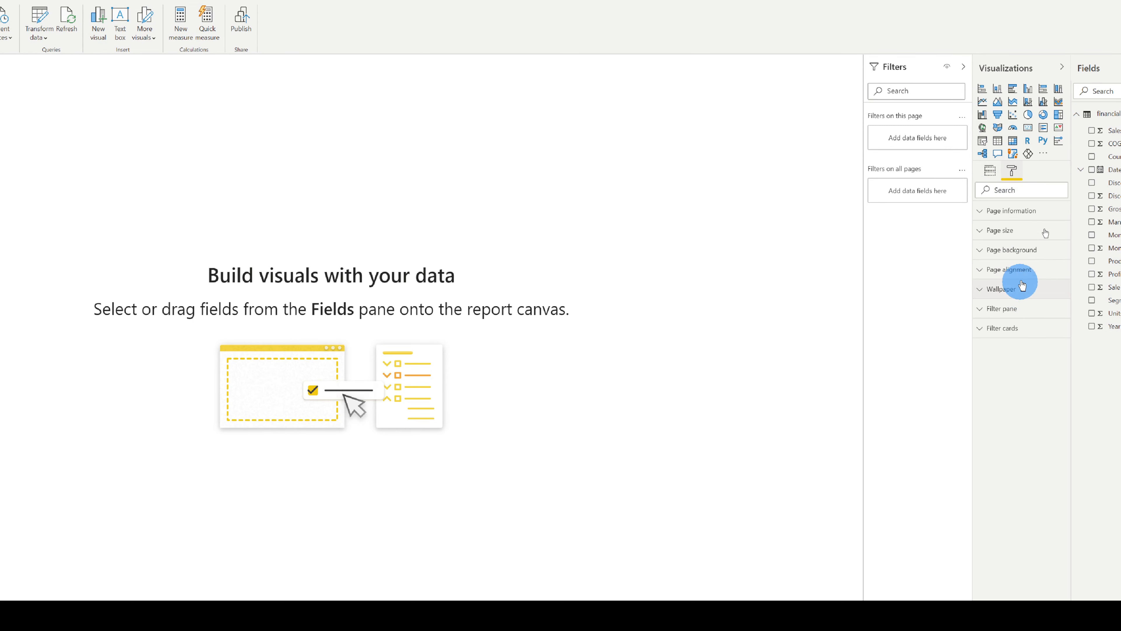
left_click(1029, 250)
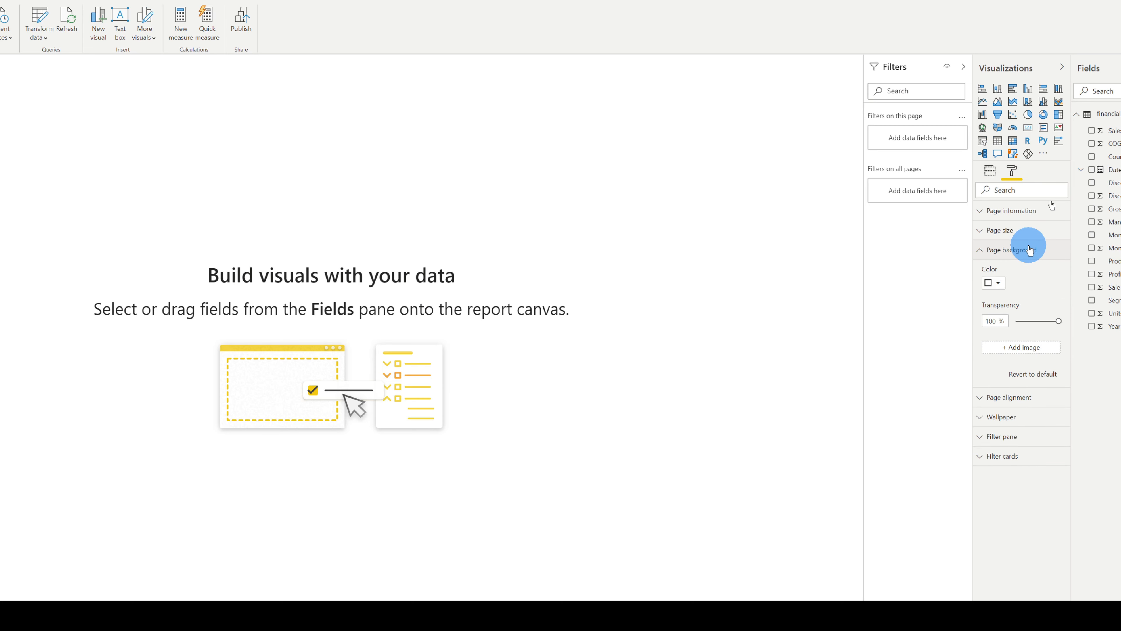
left_click(1028, 347)
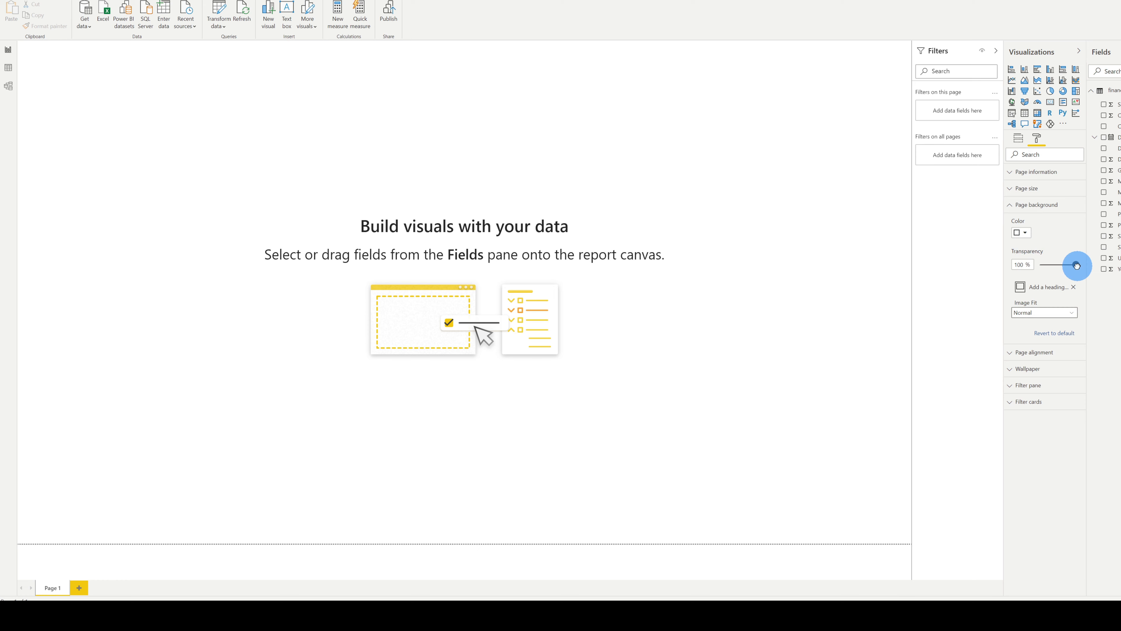
left_click_drag(1078, 266, 1023, 265)
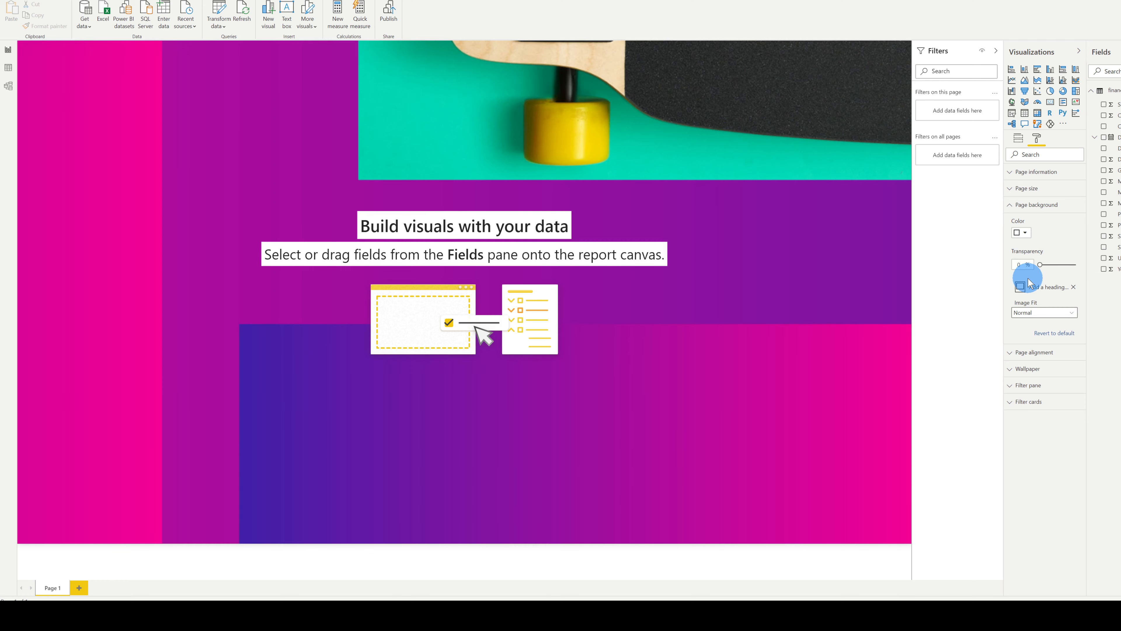
left_click(1046, 316)
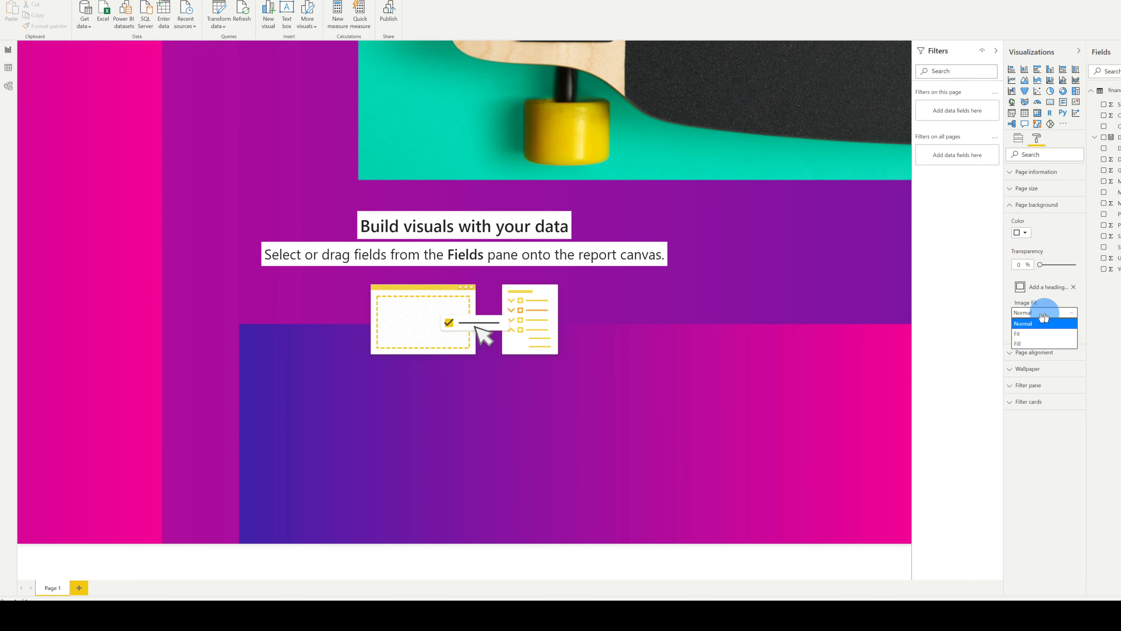
left_click(1029, 344)
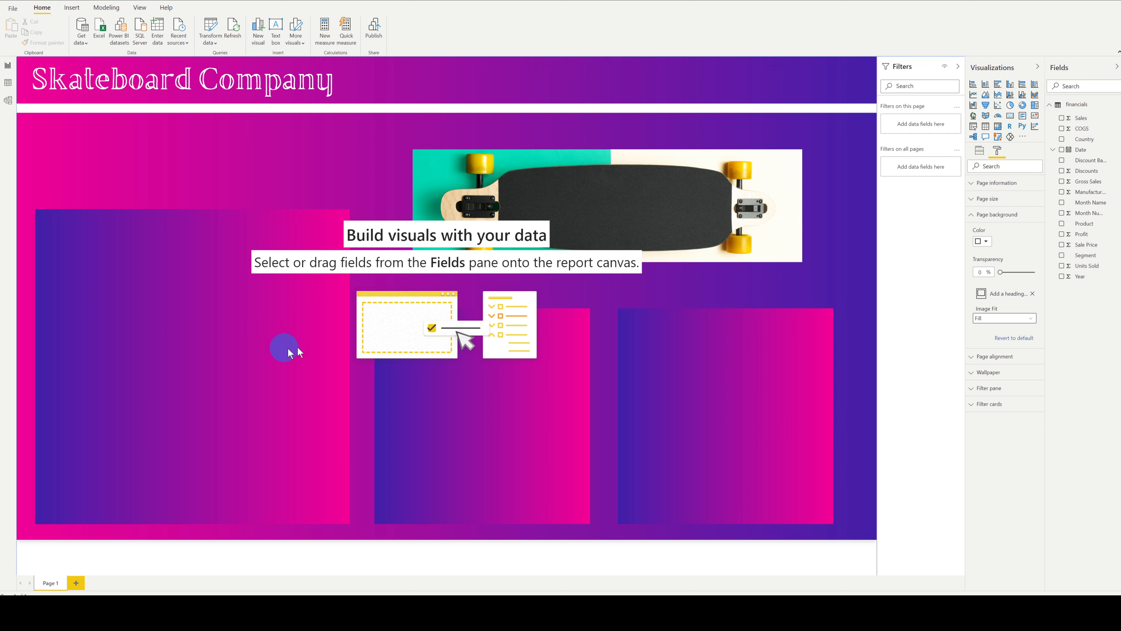
Step: Add a clustered bar chart with Product as axis and Sales and Profit as values, sized to fit inside the largest gradient panel
left_click(998, 85)
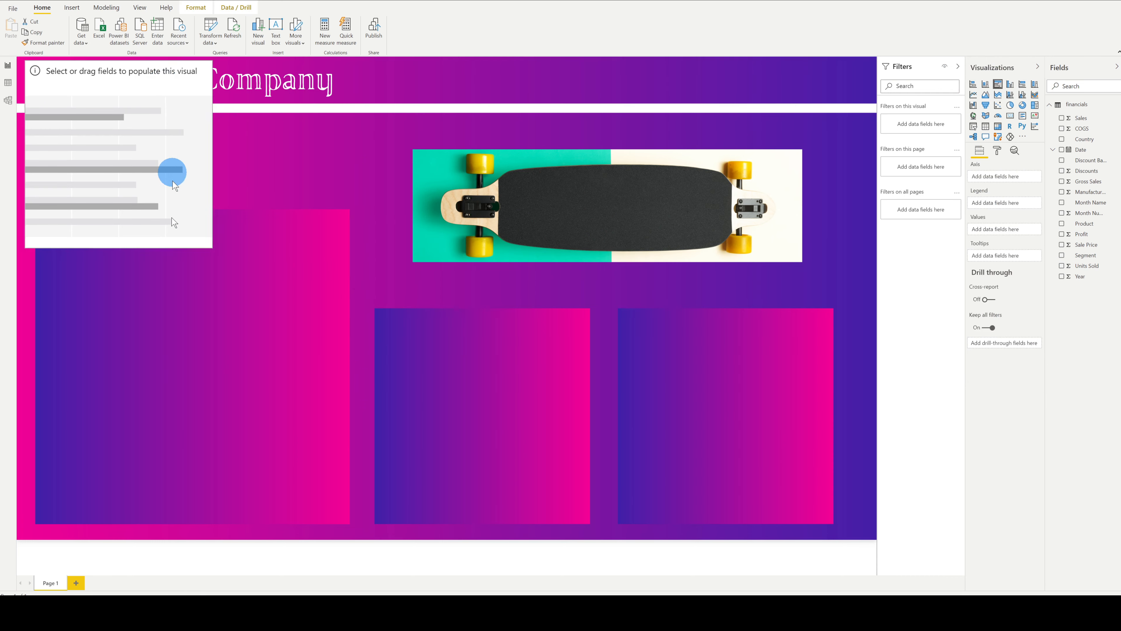
left_click_drag(174, 185, 187, 311)
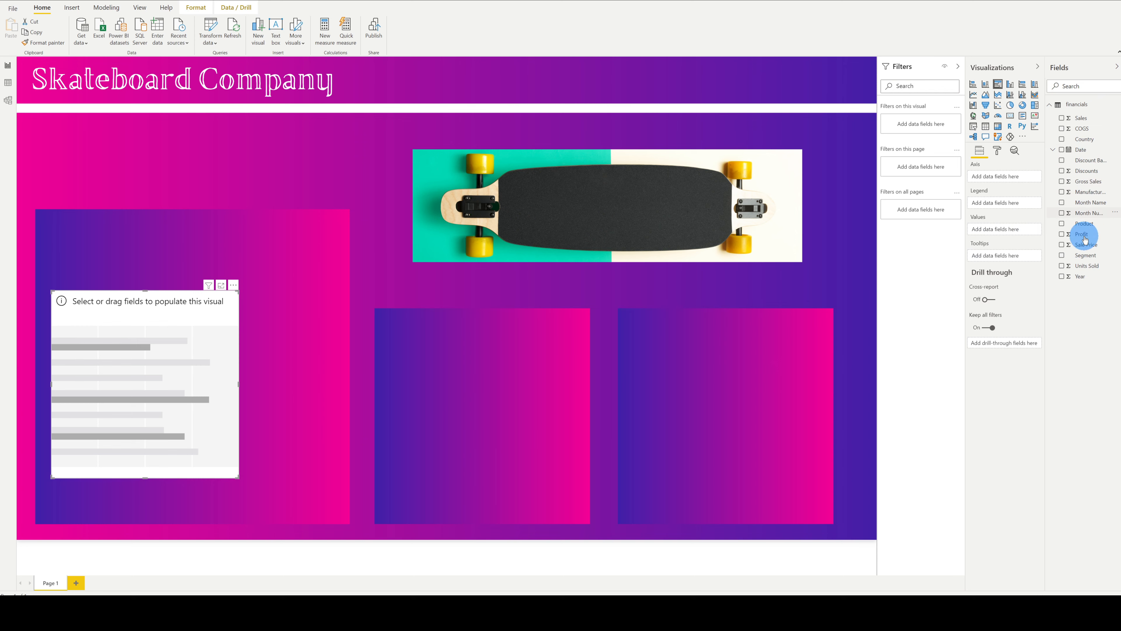
left_click(1062, 224)
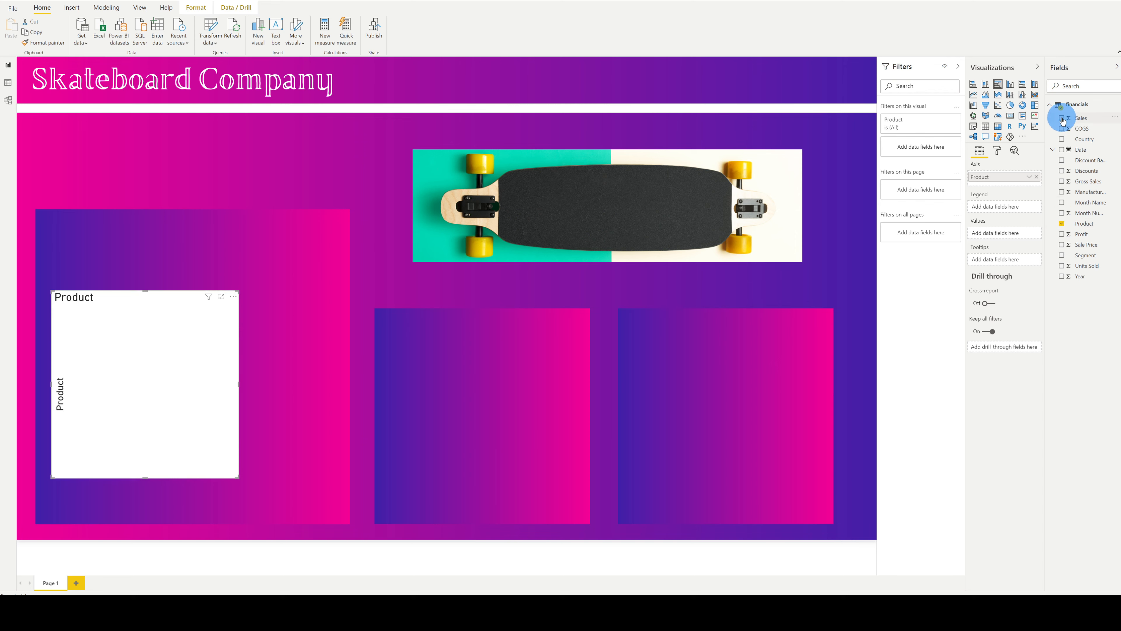
left_click(1062, 119)
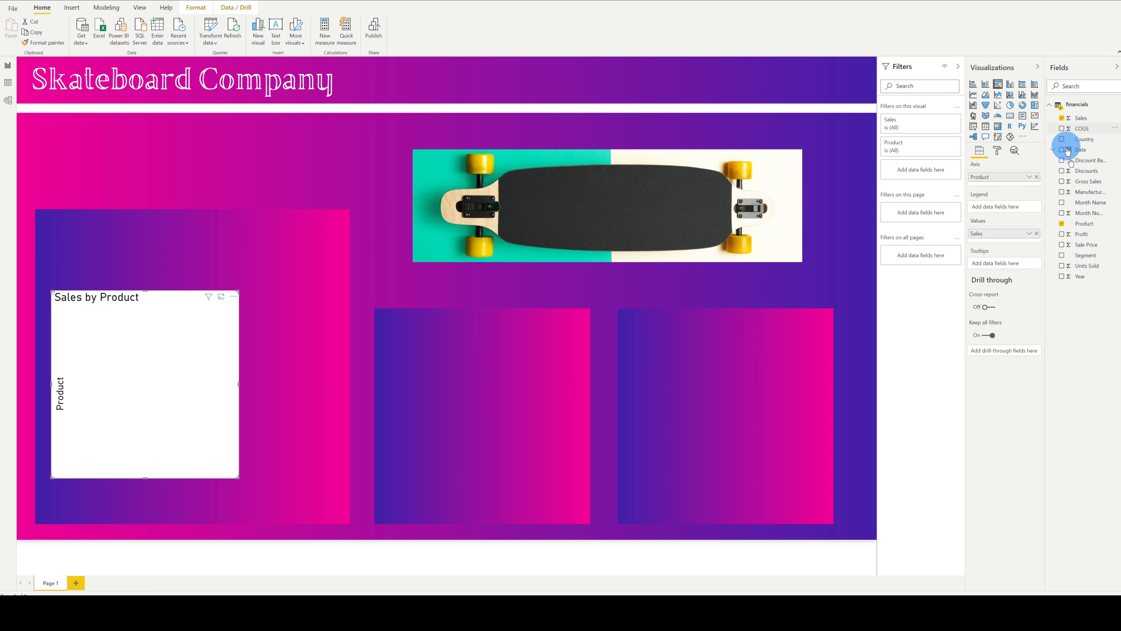
left_click(1063, 235)
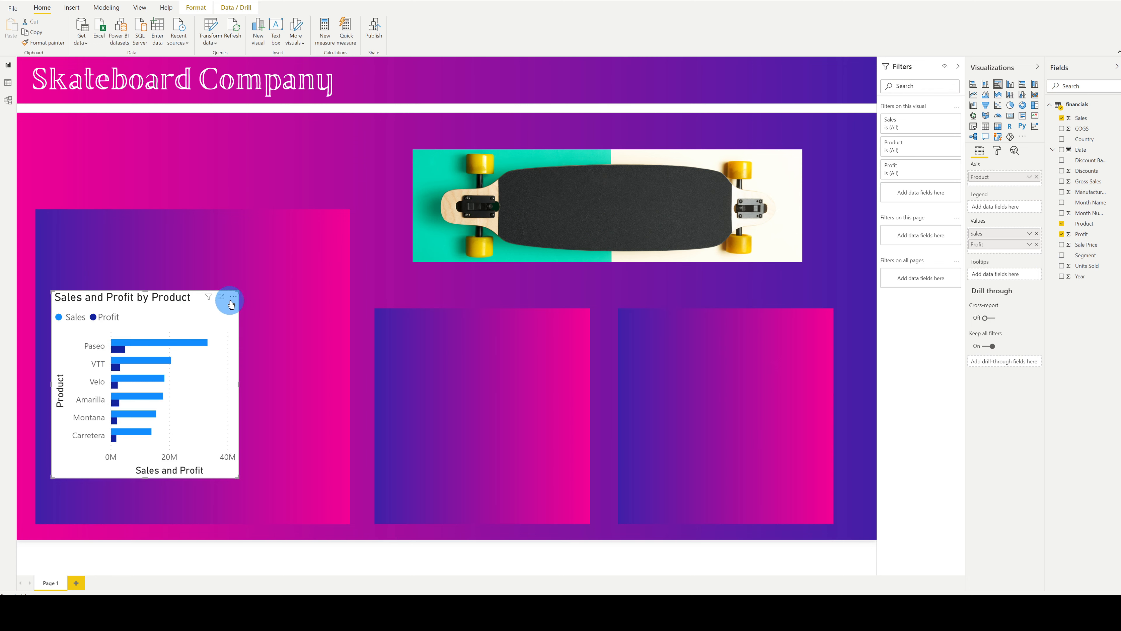
left_click_drag(238, 291, 338, 224)
left_click(601, 393)
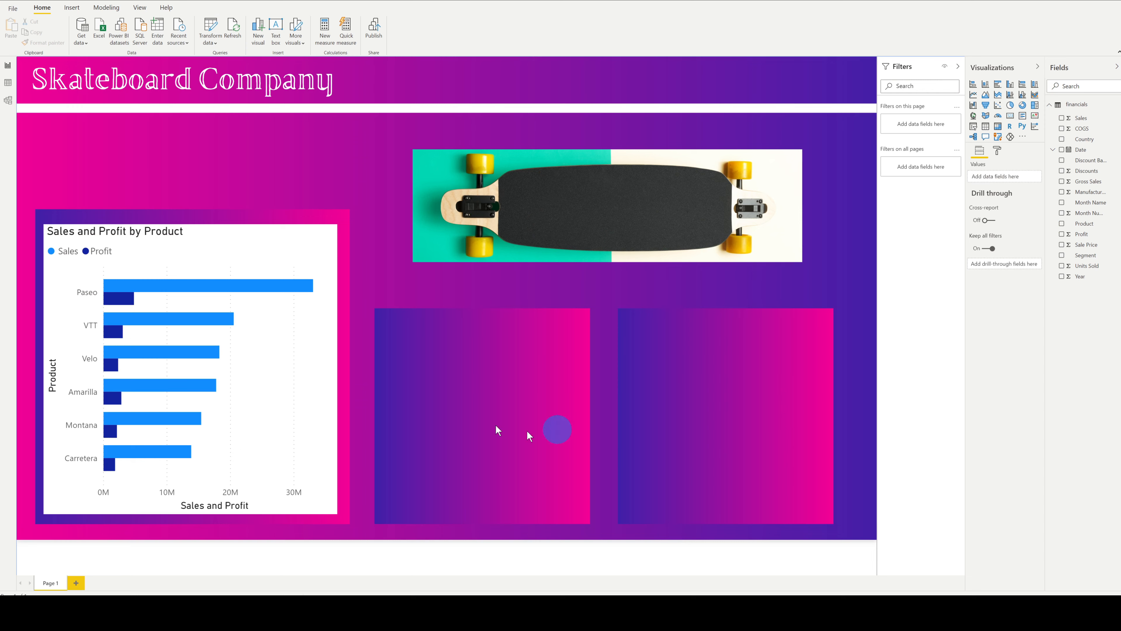
Step: Add an empty donut chart, shrink it and place it inside the gradient panel beside the bar chart
left_click(1022, 106)
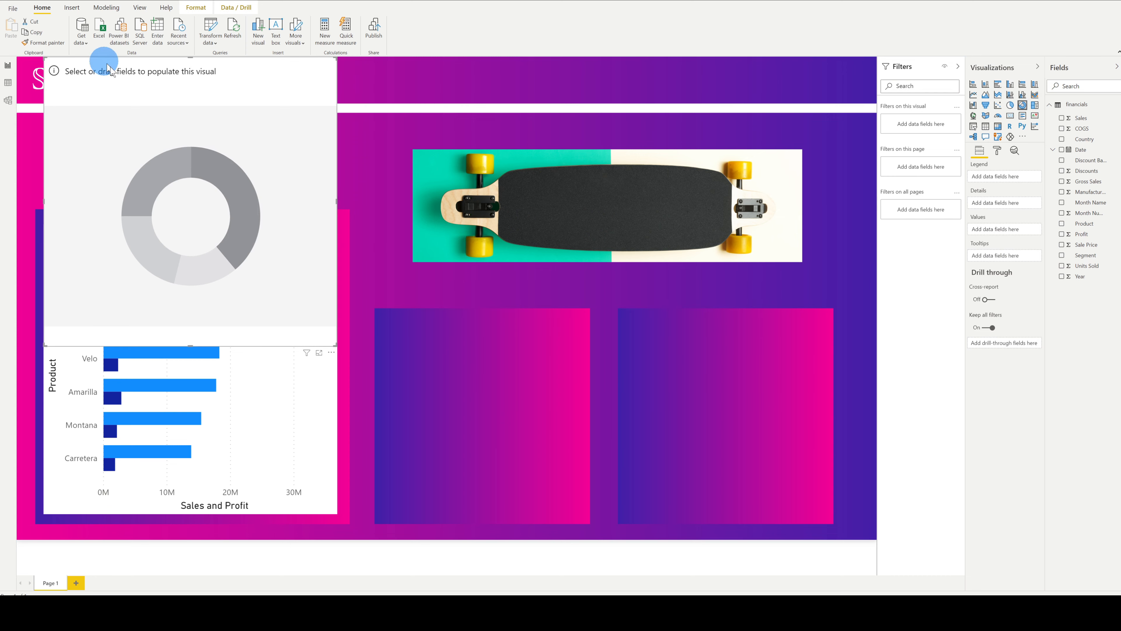
left_click_drag(150, 119, 381, 225)
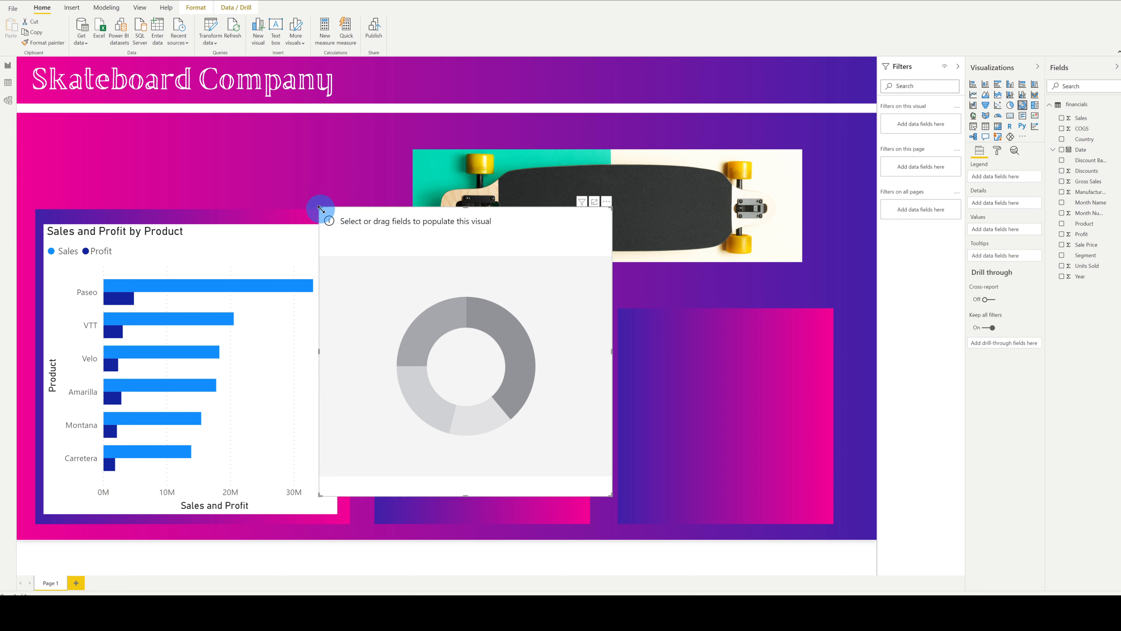
left_click_drag(321, 209, 430, 310)
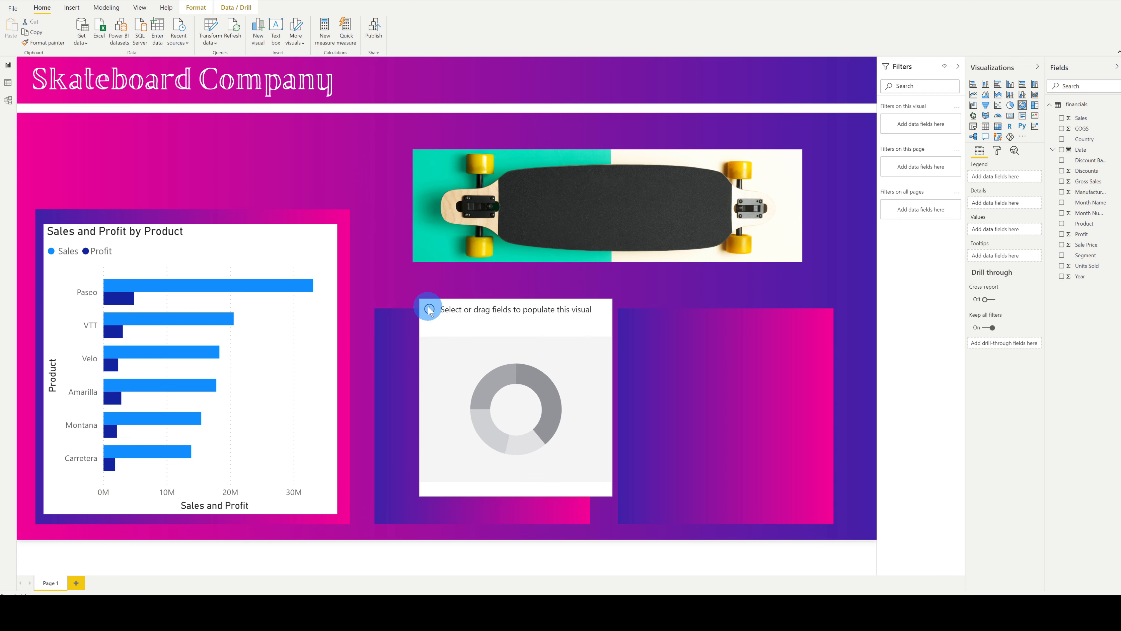
left_click_drag(518, 321, 474, 338)
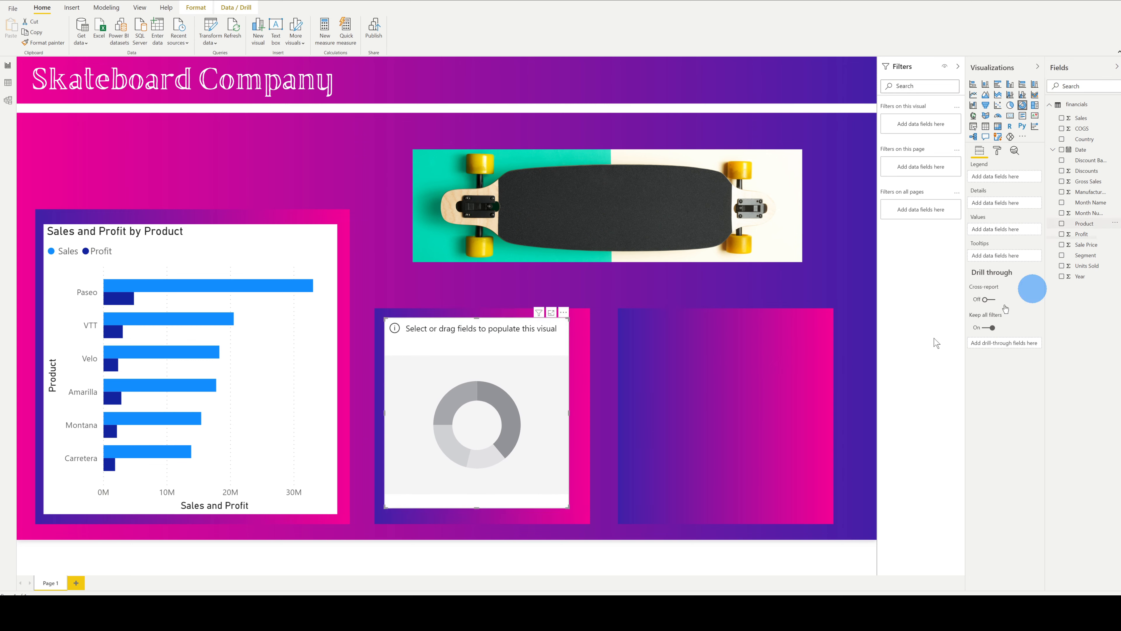
Step: Set the donut chart's legend to Product and values to Profit, and enlarge it slightly to fill its panel
left_click(1061, 223)
left_click(1062, 235)
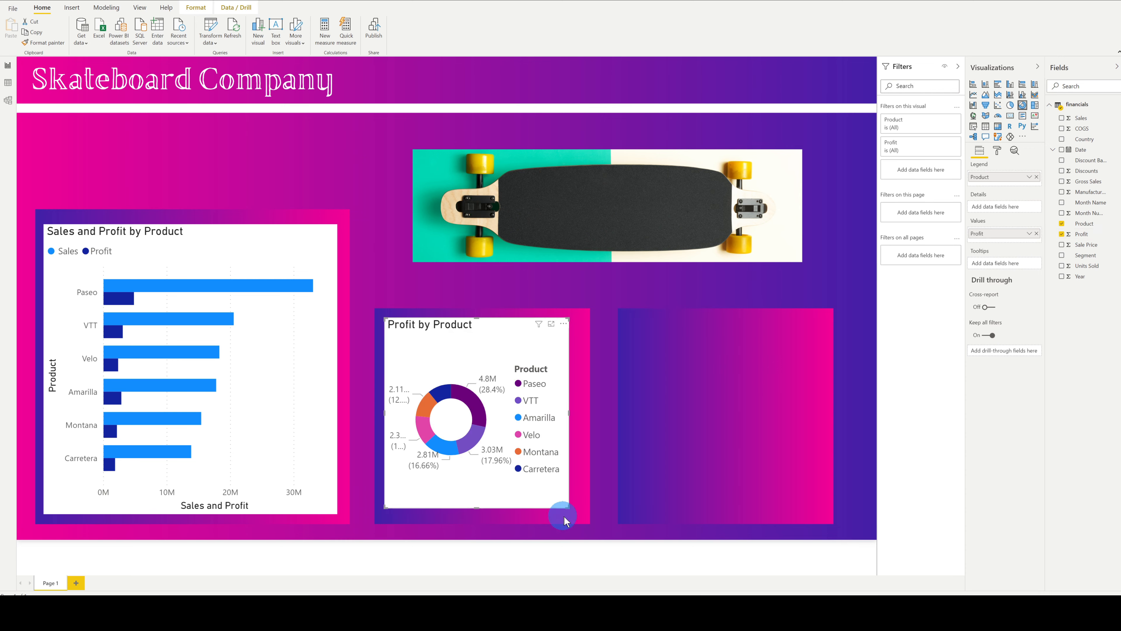
mouse_move(568, 513)
left_mouse_down()
mouse_move(578, 524)
mouse_move(572, 514)
left_mouse_up()
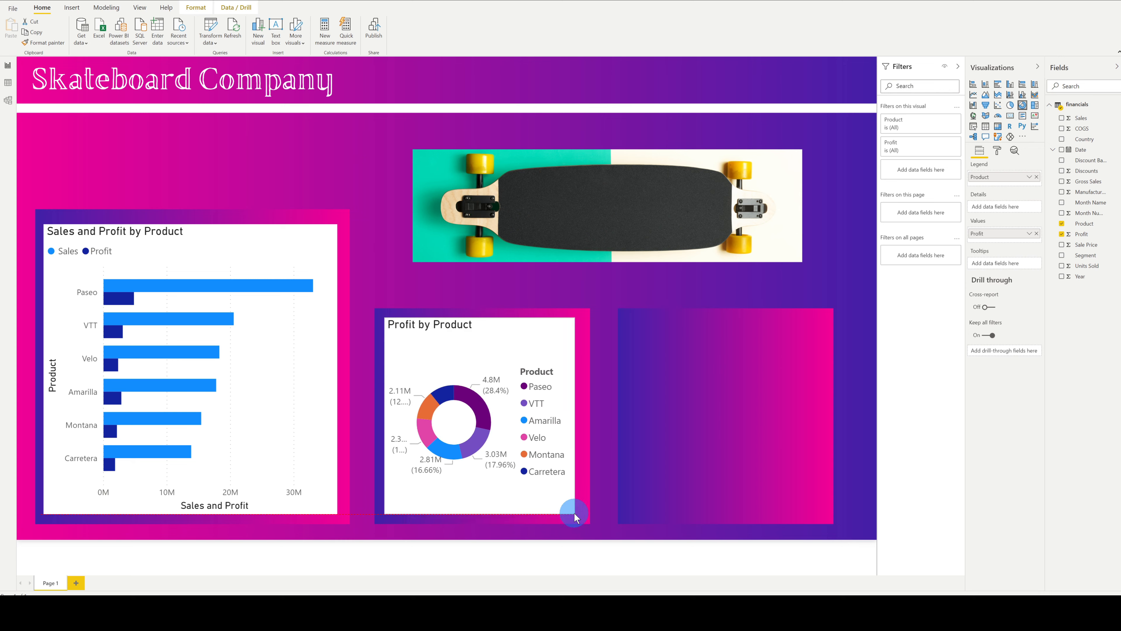
left_click(843, 252)
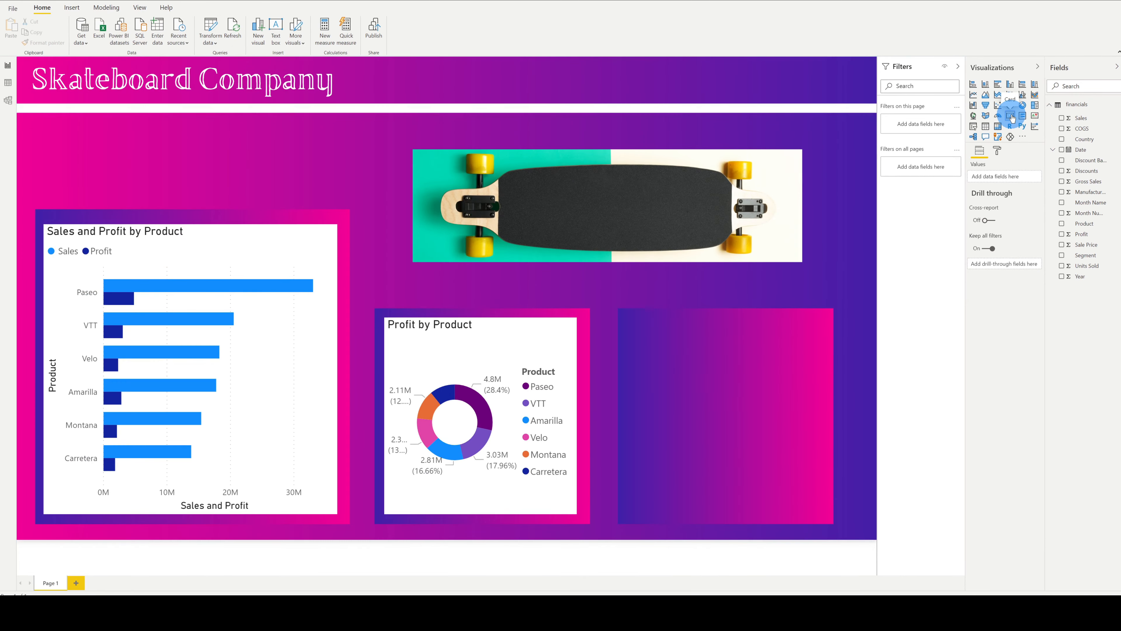
Step: Add a card showing Sales, shrink it and place it above the bar chart under the Skateboard Company heading
left_click(989, 141)
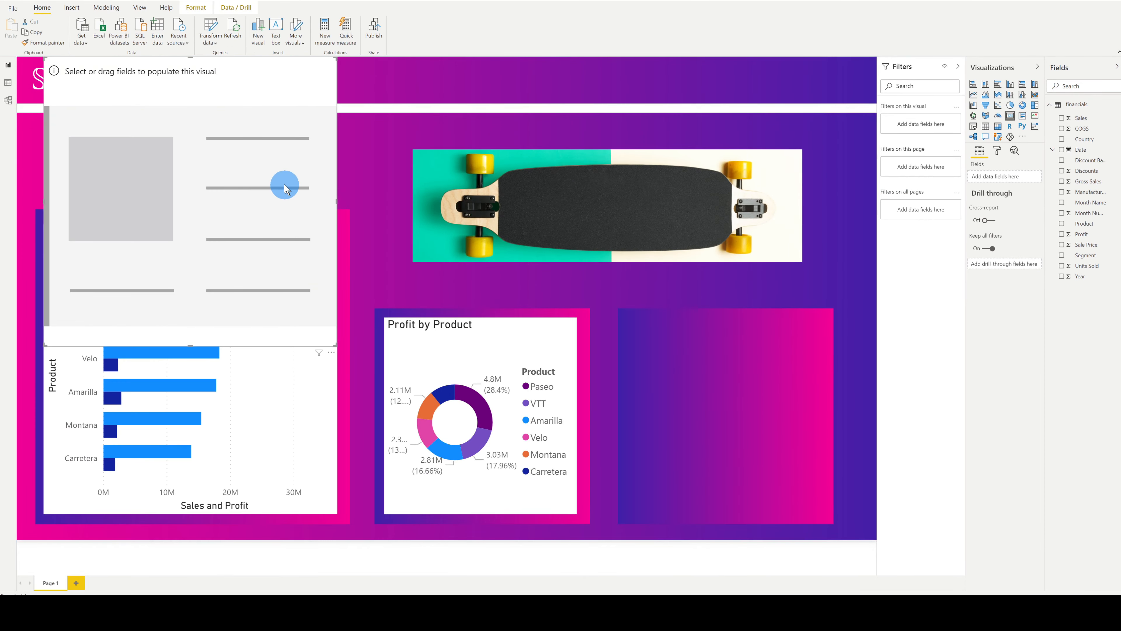
left_click(1062, 118)
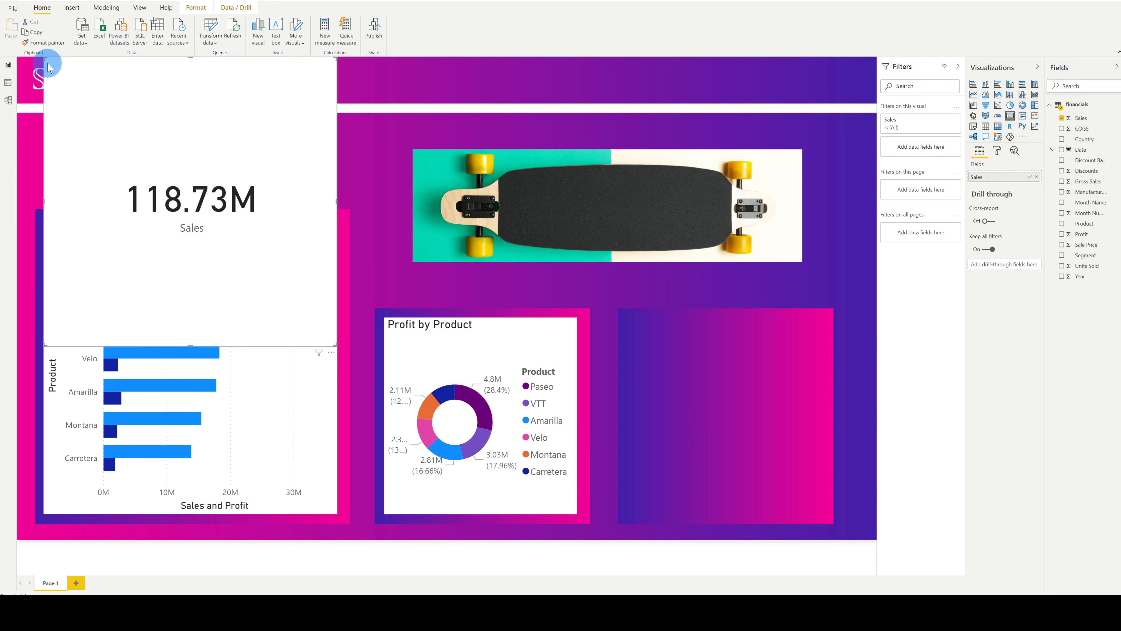
left_click_drag(44, 60, 97, 175)
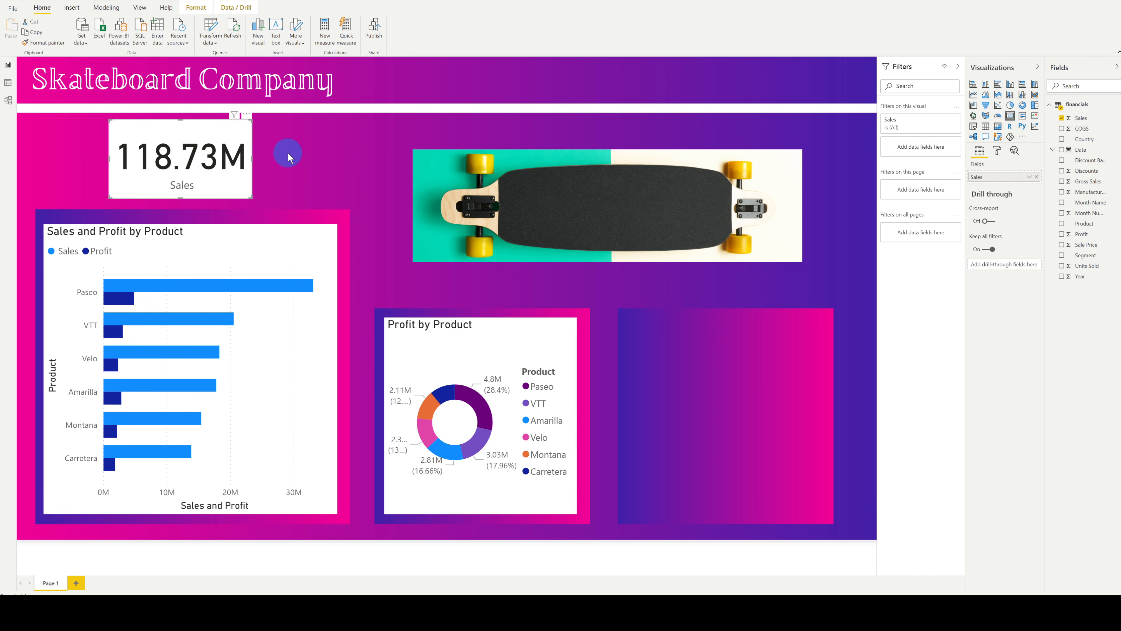
left_click(287, 155)
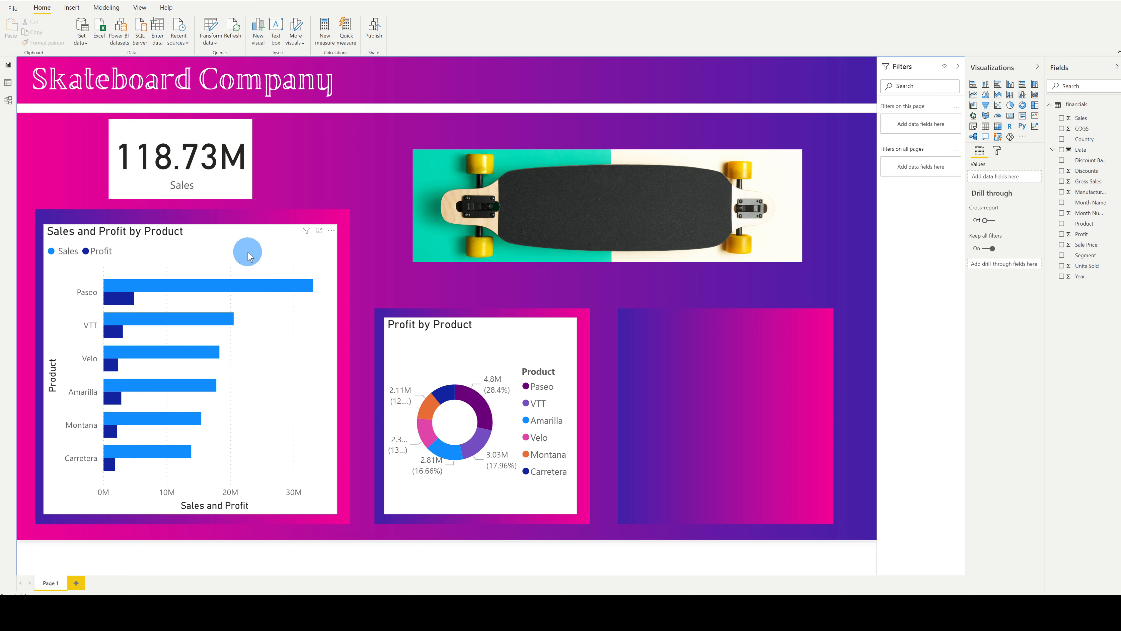
Step: Turn off the background of the Sales and Profit by Product bar chart
left_click(263, 259)
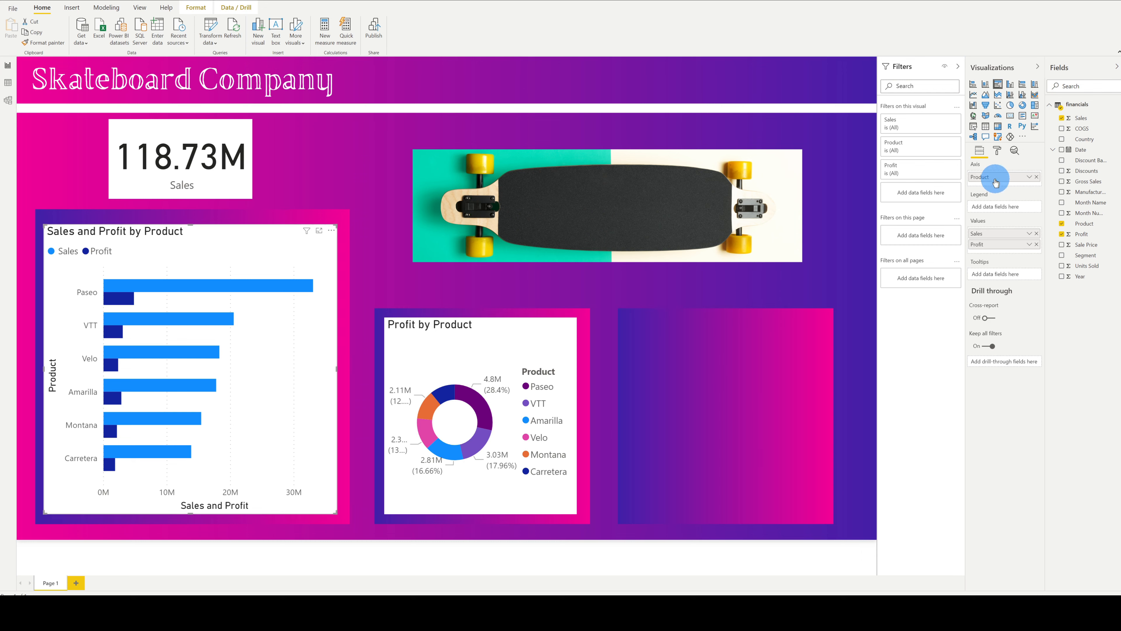
left_click(998, 152)
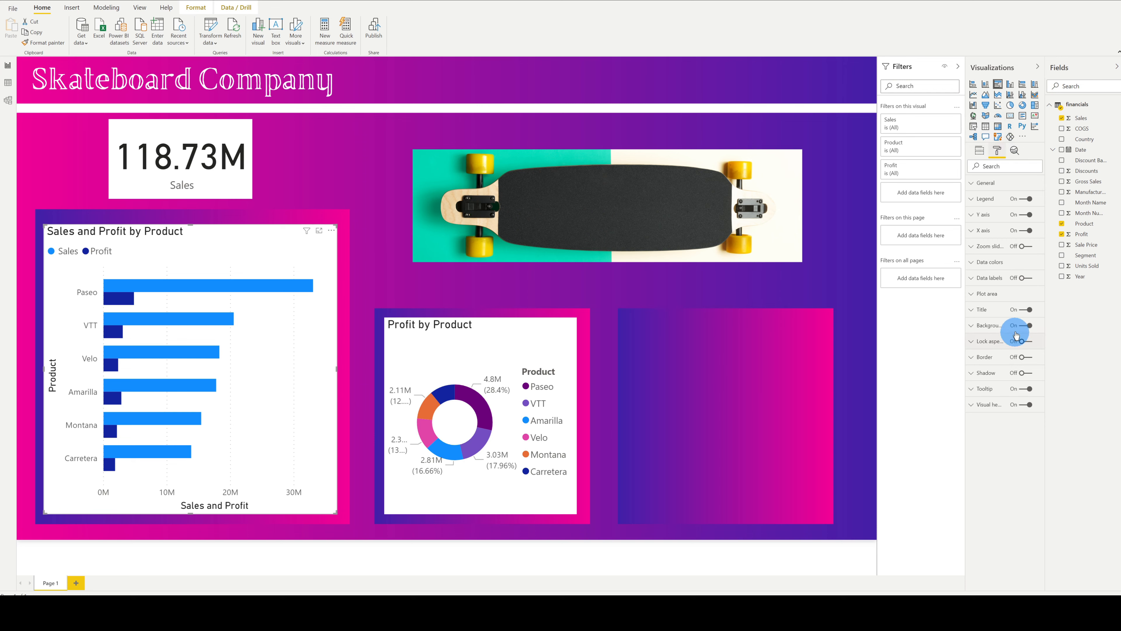
left_click(1001, 330)
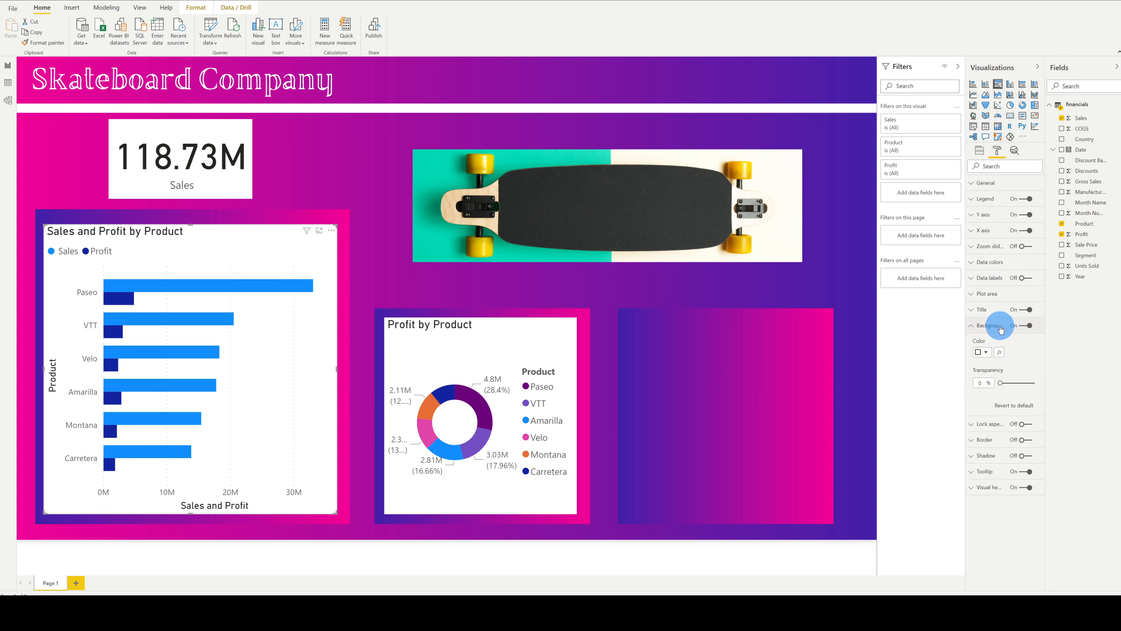
left_click(1024, 326)
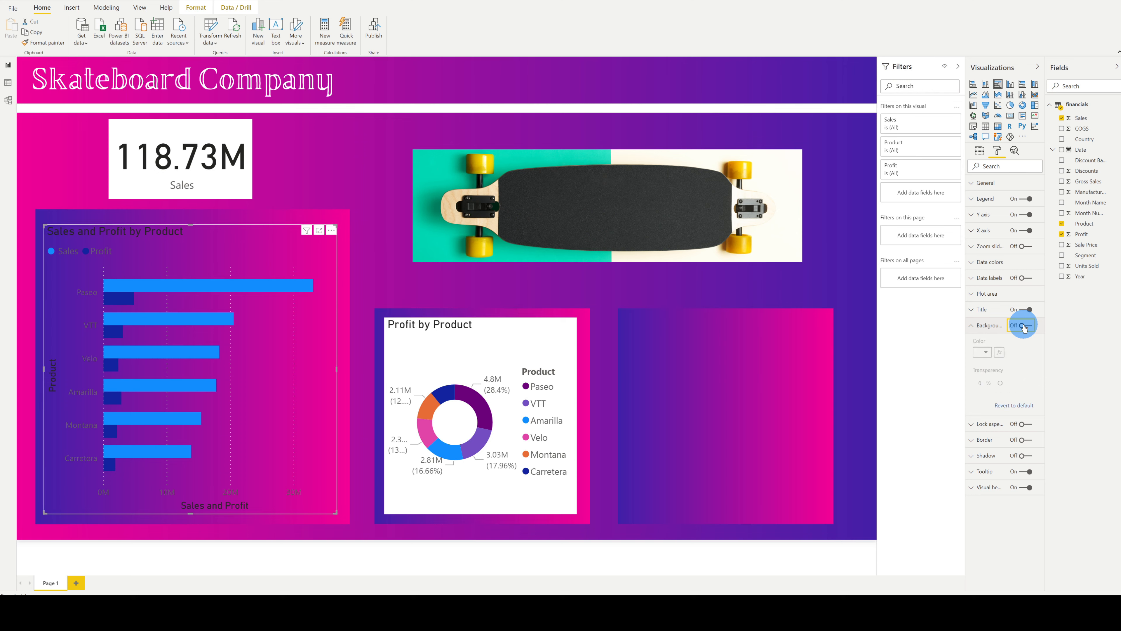
Step: Turn off the background of both the Profit by Product donut chart and the Sales card
left_click(541, 349)
left_click(997, 151)
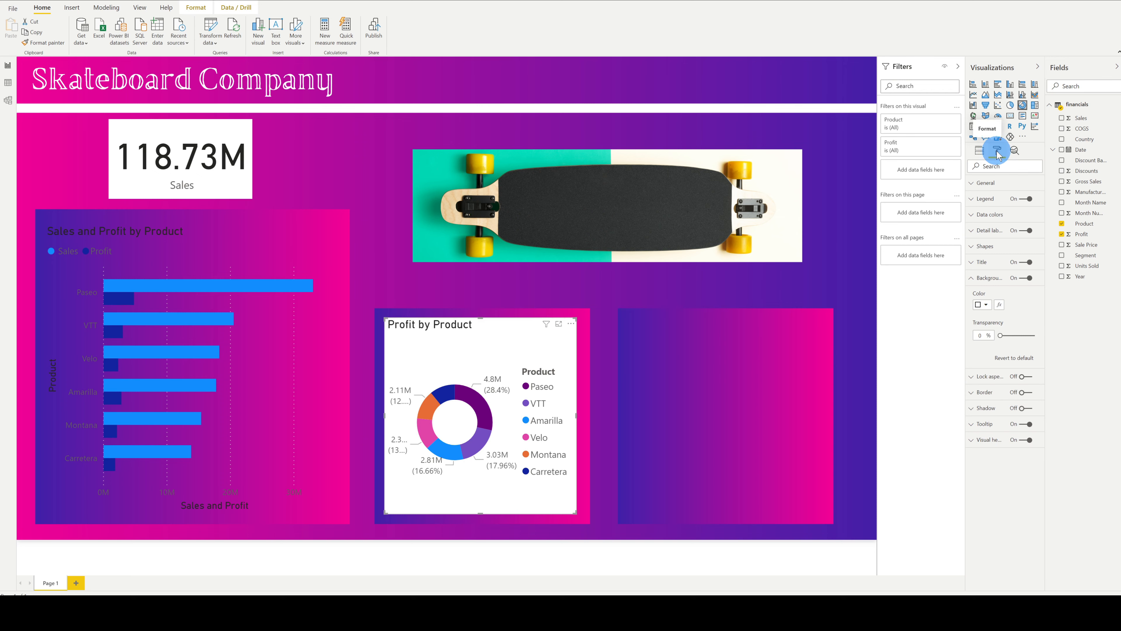
left_click(1024, 278)
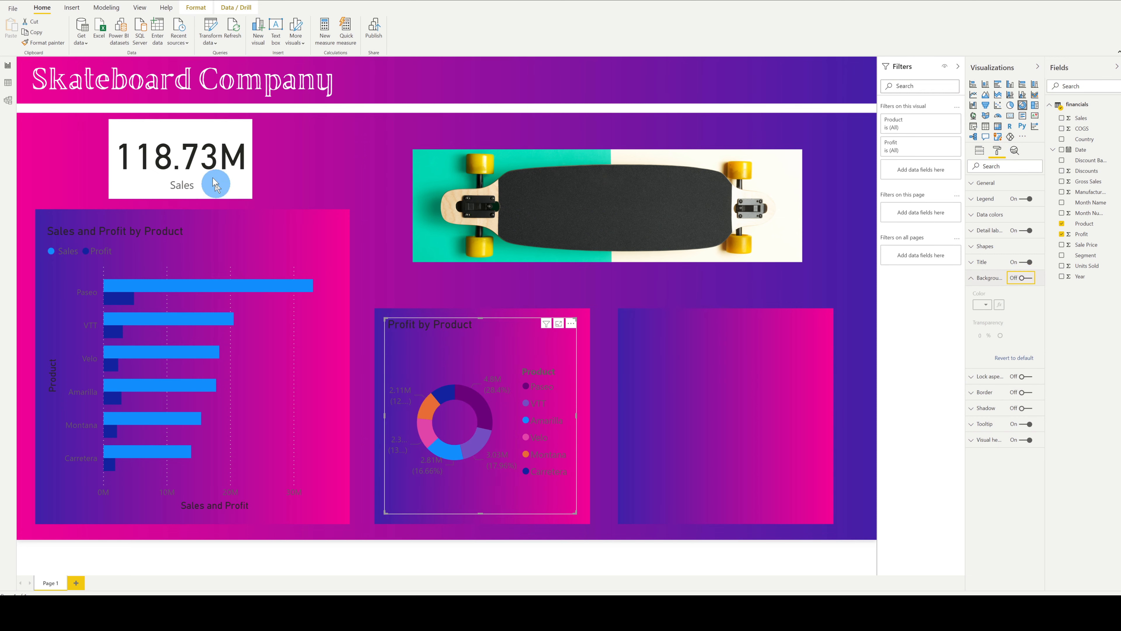
left_click(219, 128)
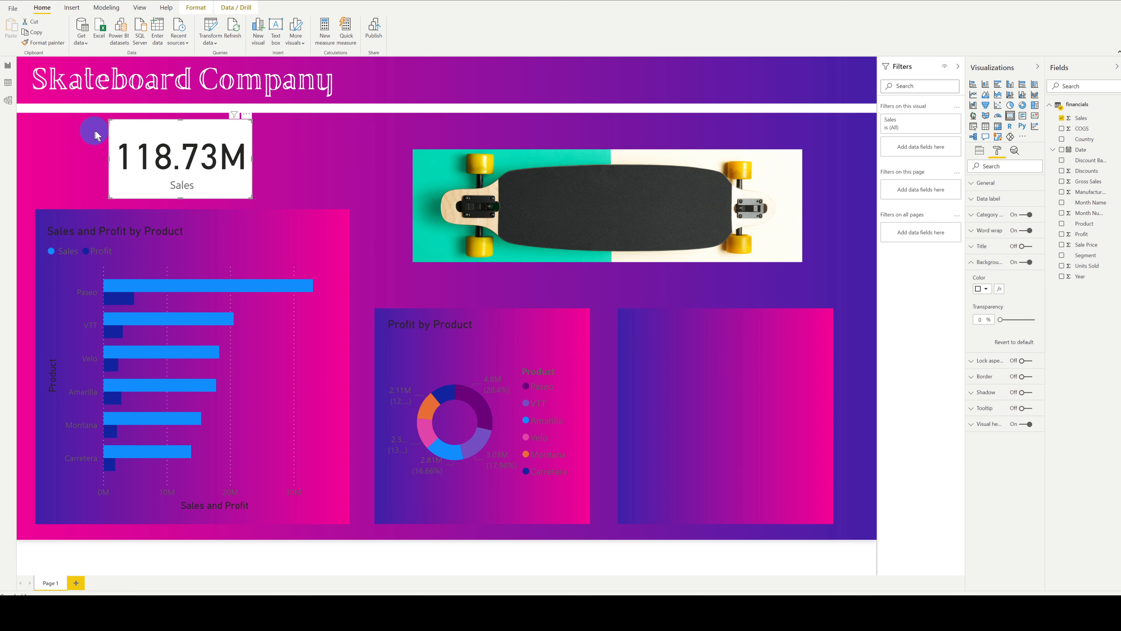
left_click(1025, 263)
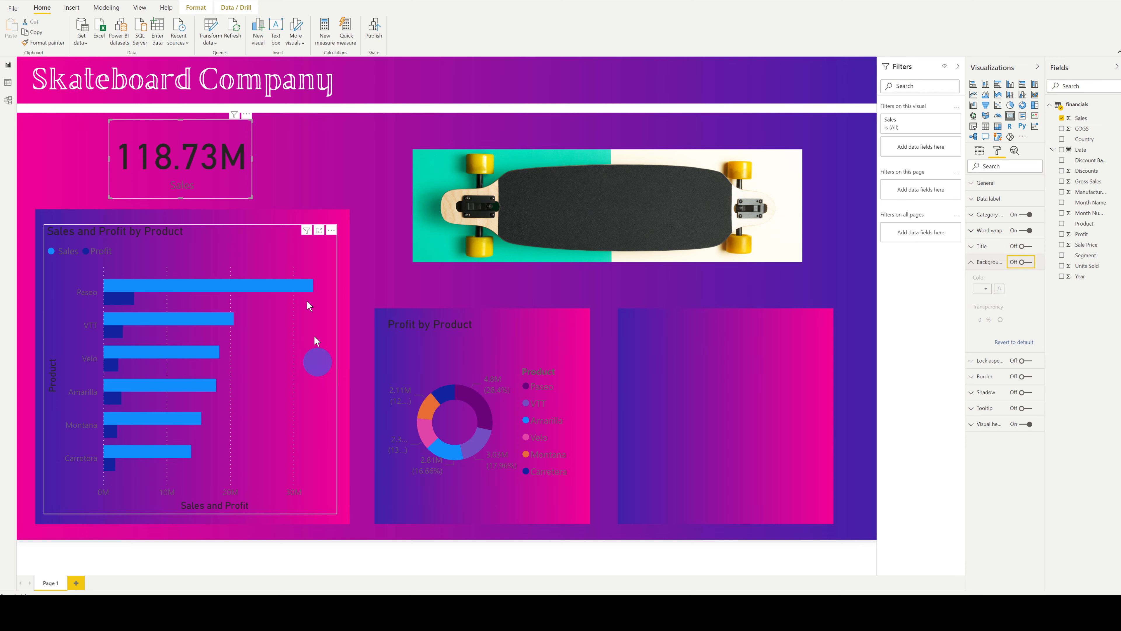
left_click(375, 249)
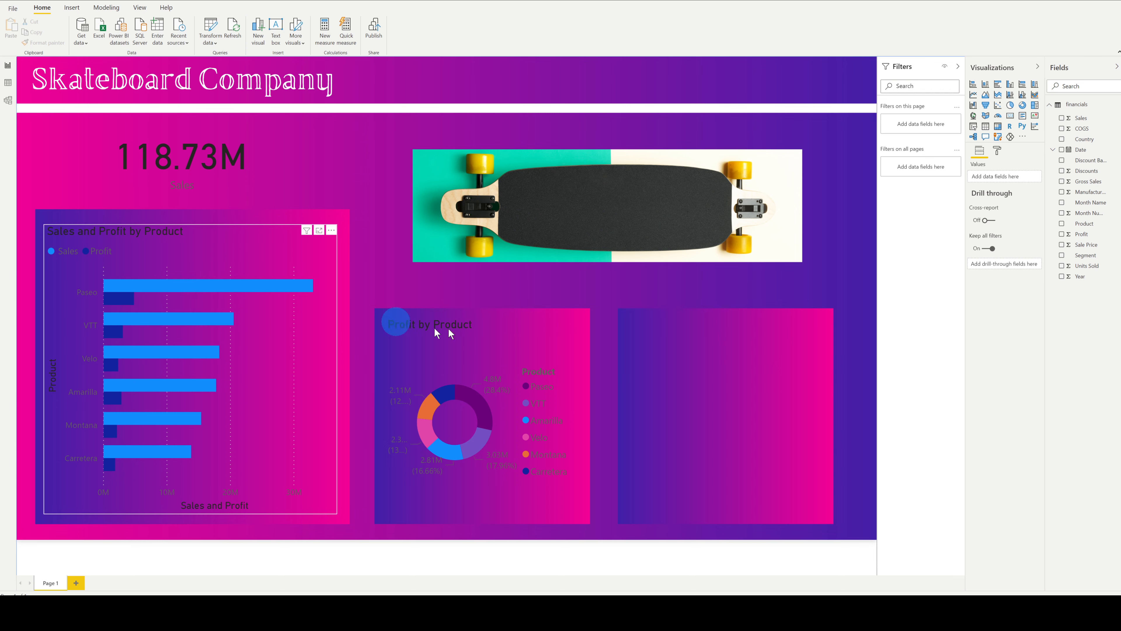
Step: Turn on data labels for the Sales and Profit by Product bar chart and colour them white
left_click(219, 253)
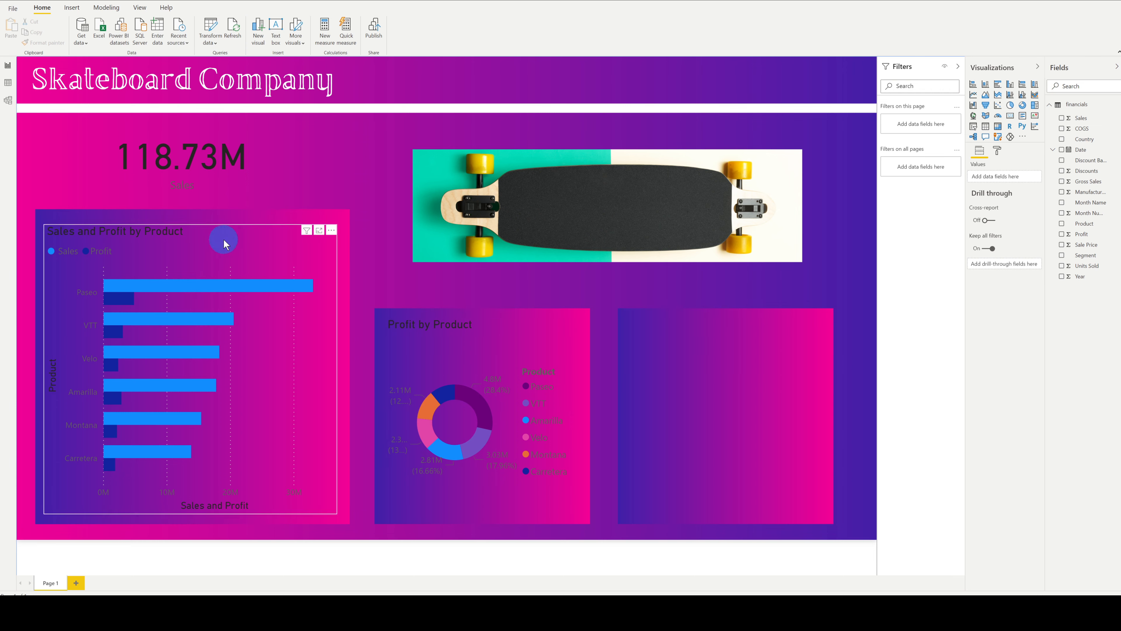
left_click(998, 151)
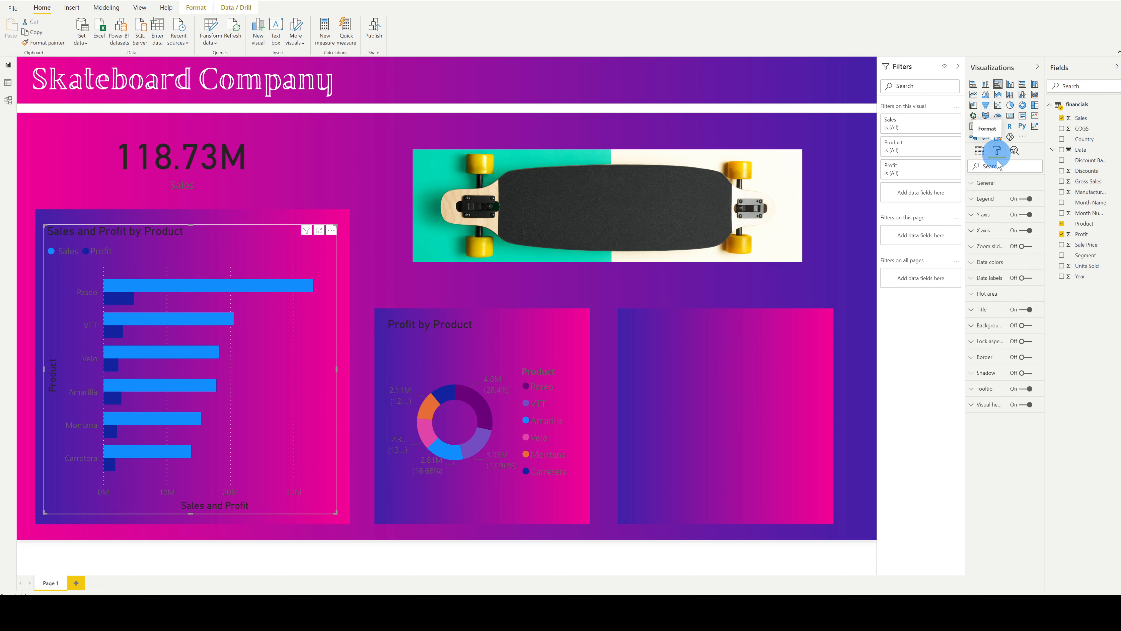
left_click(991, 277)
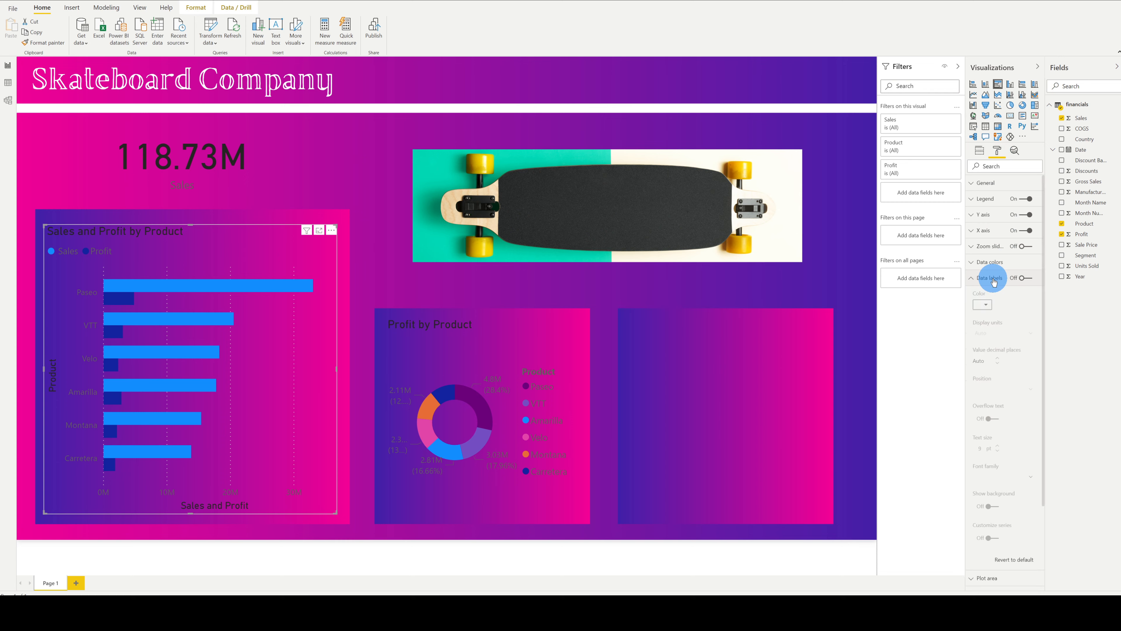
left_click(1027, 278)
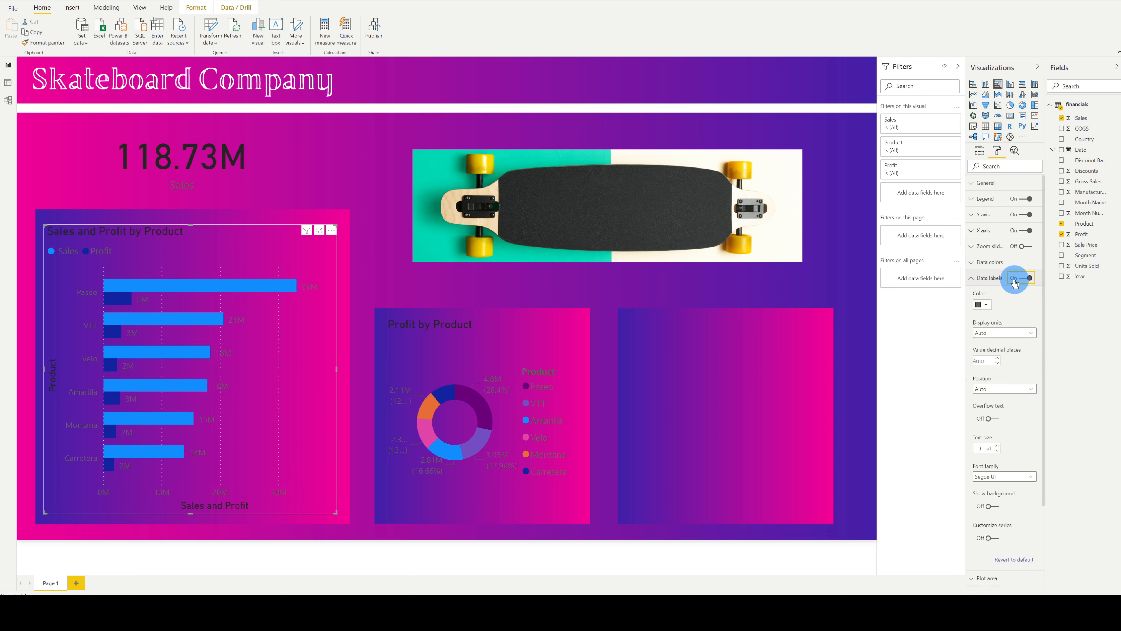
left_click(988, 308)
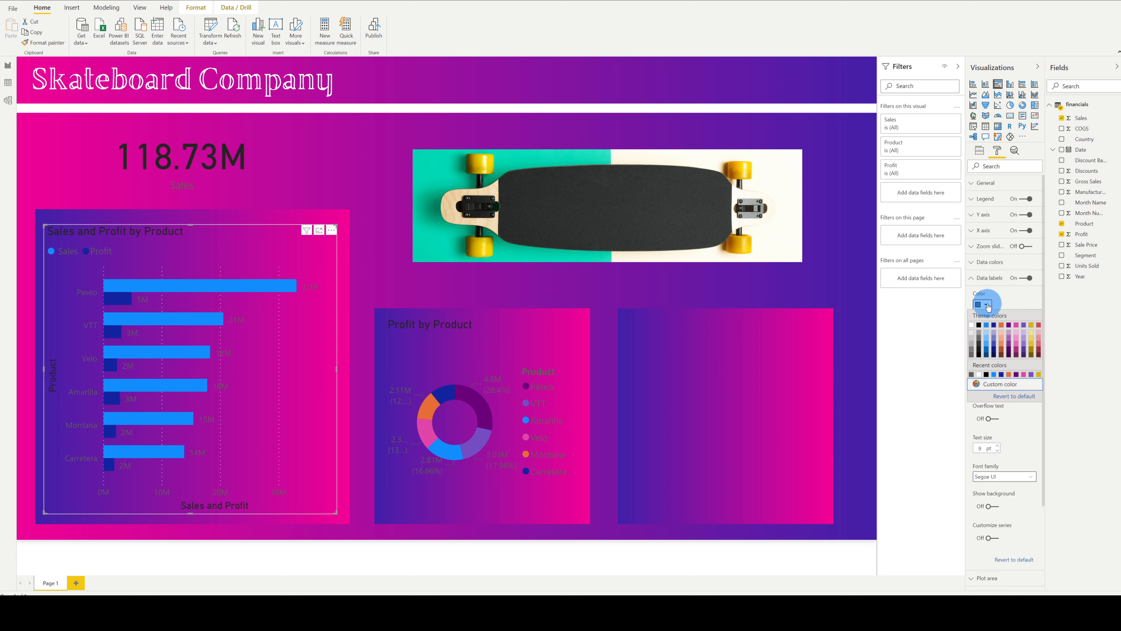
left_click(972, 328)
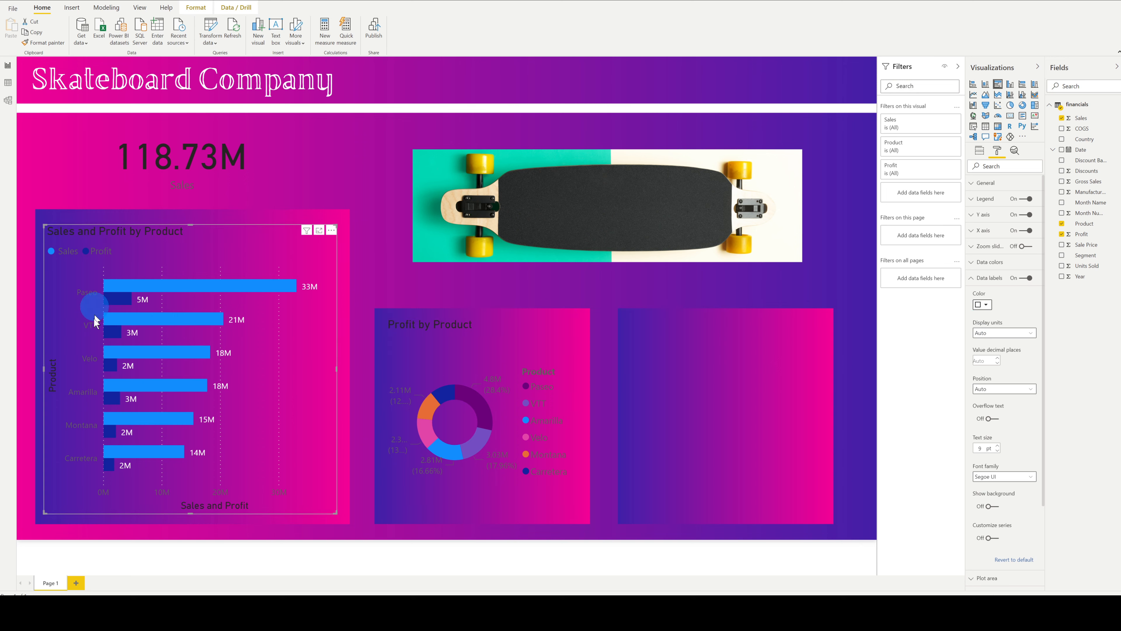
left_click(993, 279)
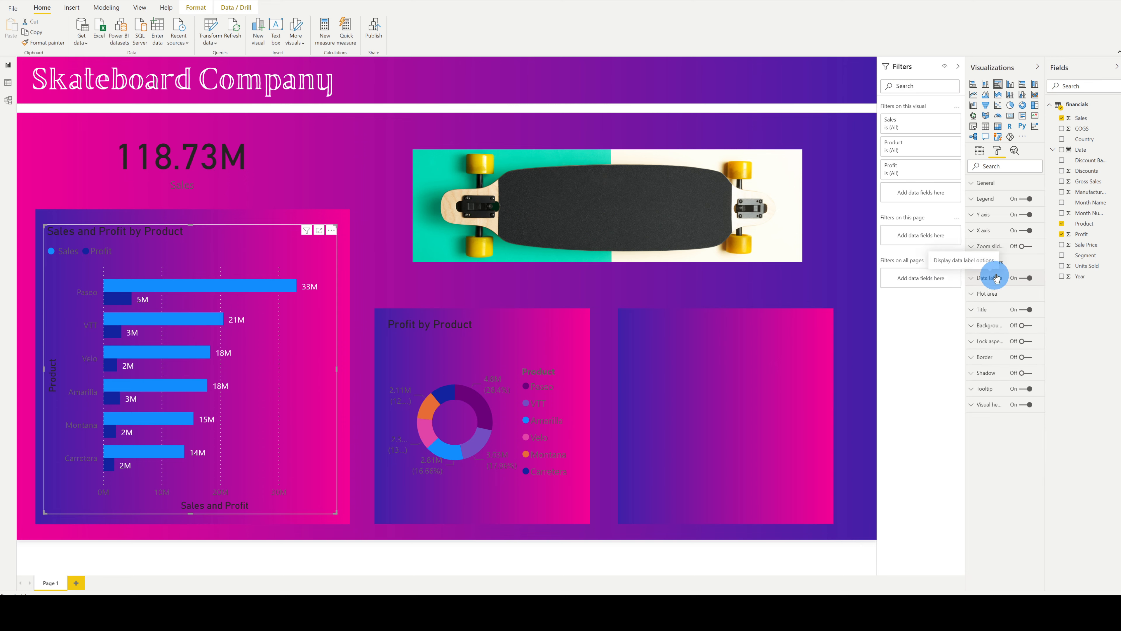
Step: Set the bar chart's X axis label colour and X axis title colour to white
left_click(991, 230)
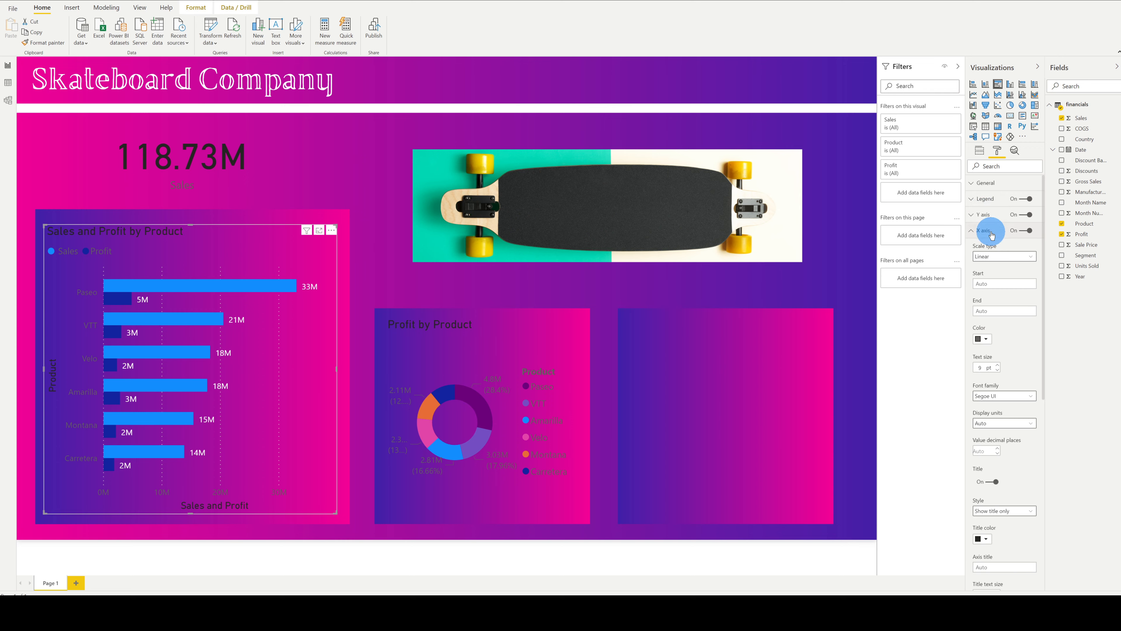
left_click(991, 230)
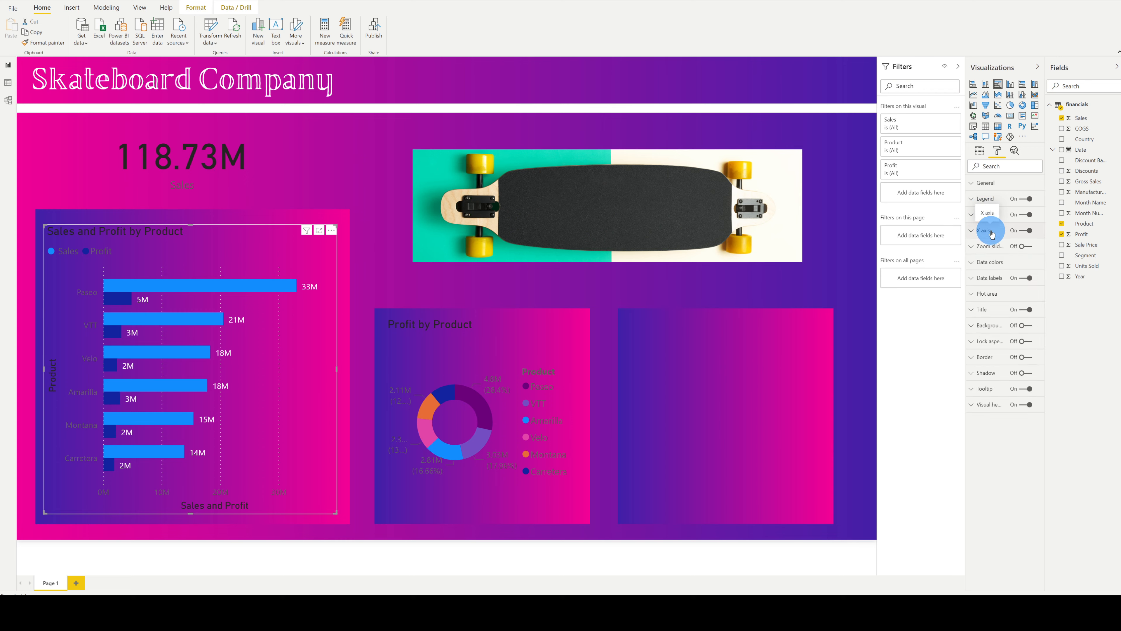
left_click(991, 230)
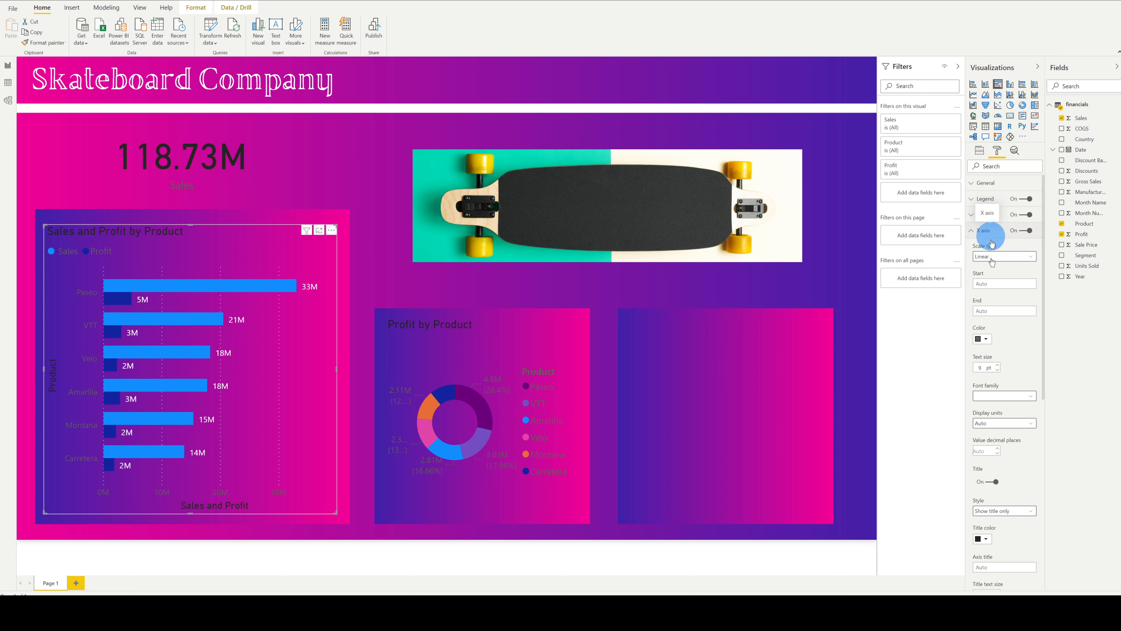
left_click(985, 339)
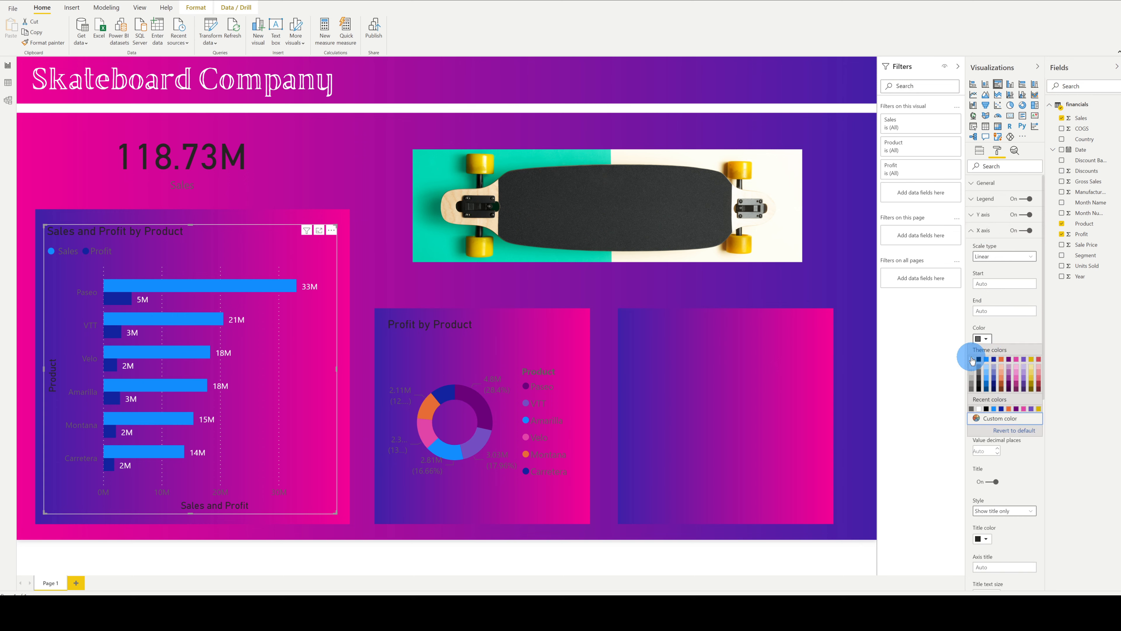
left_click(973, 359)
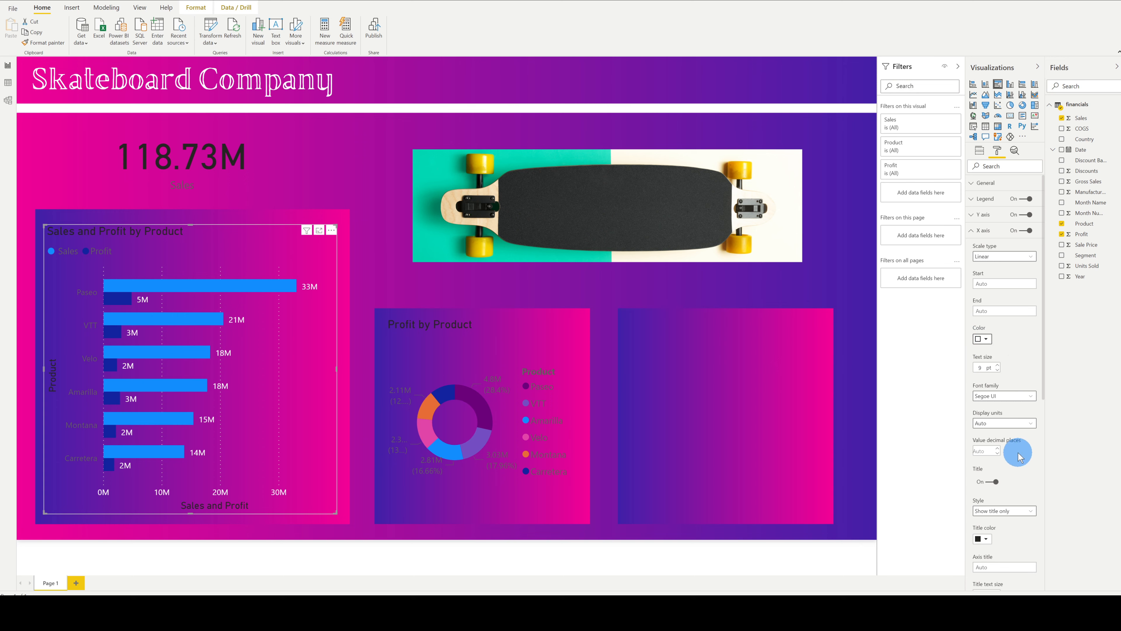
left_click_drag(1044, 374, 1049, 444)
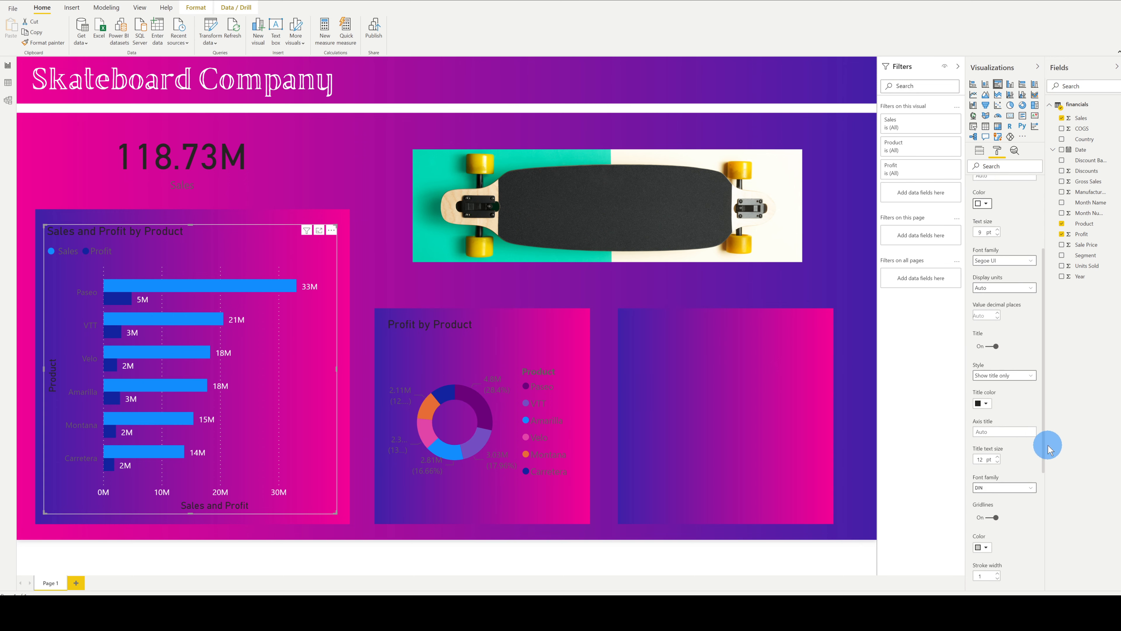
left_click(986, 403)
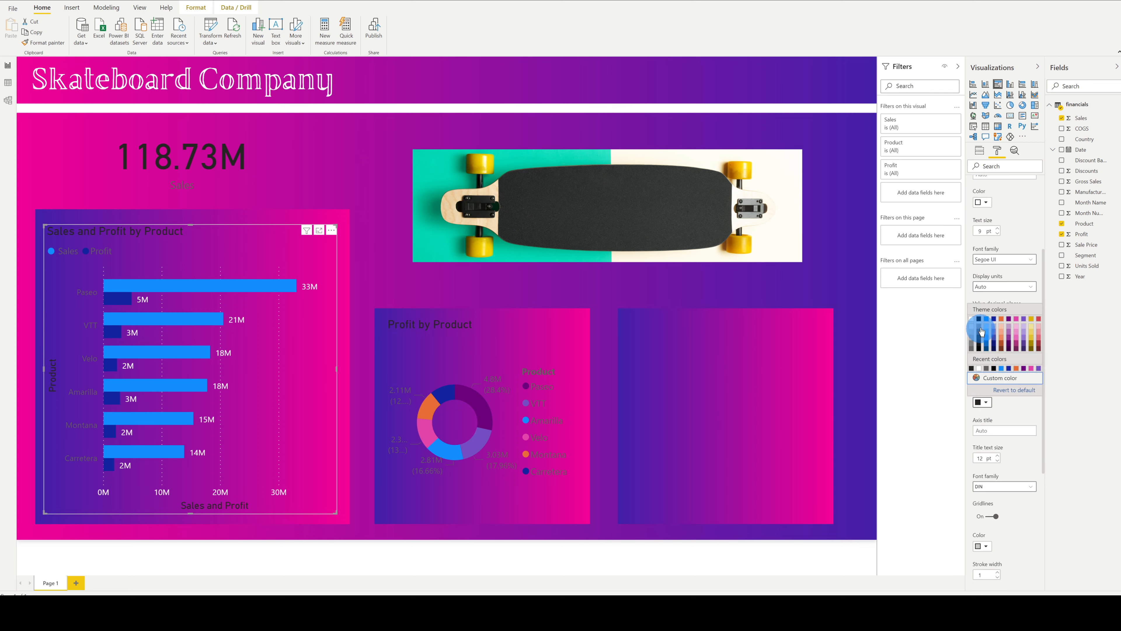
left_click(972, 319)
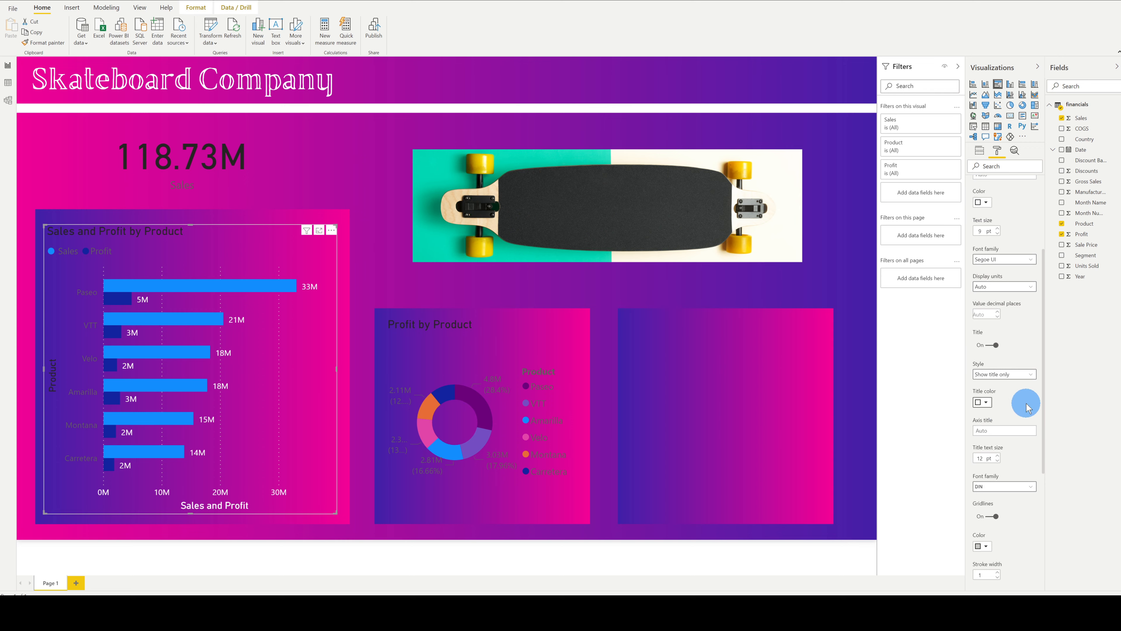
scroll(1021, 265, "up", 3)
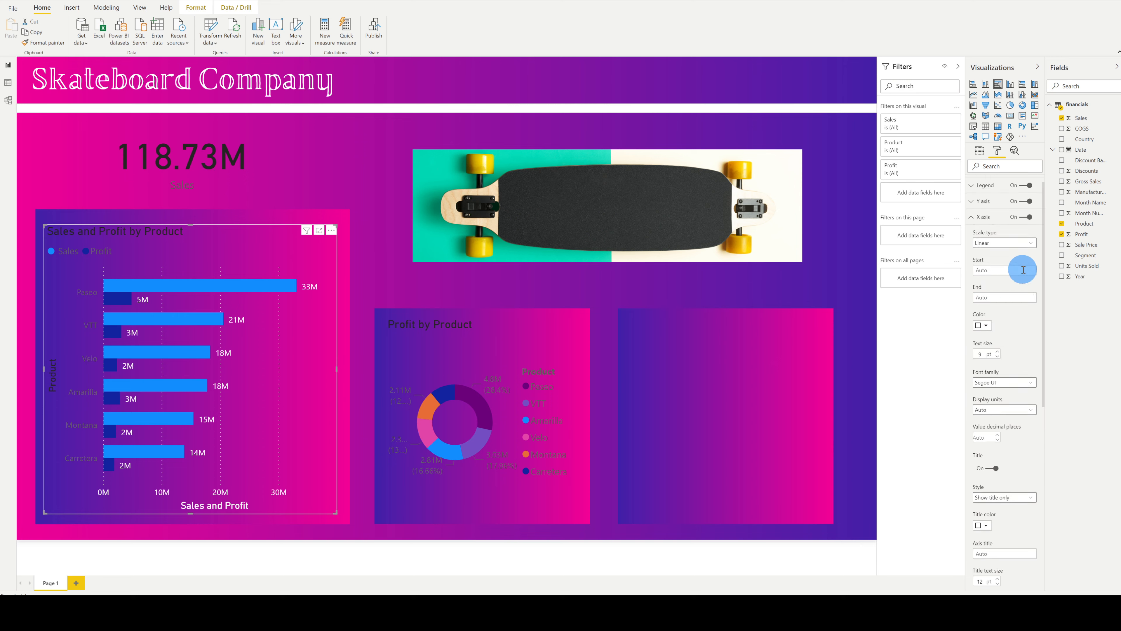
left_click(986, 217)
Step: Set the bar chart's Y axis label colour and Y axis title colour to white
left_click(987, 217)
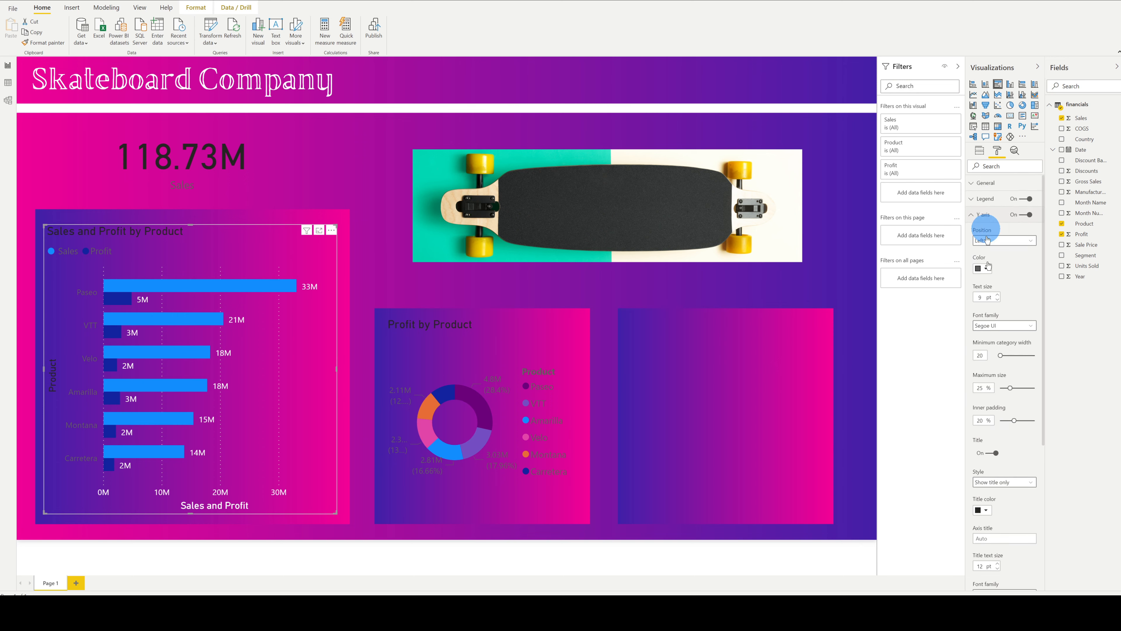
left_click(983, 268)
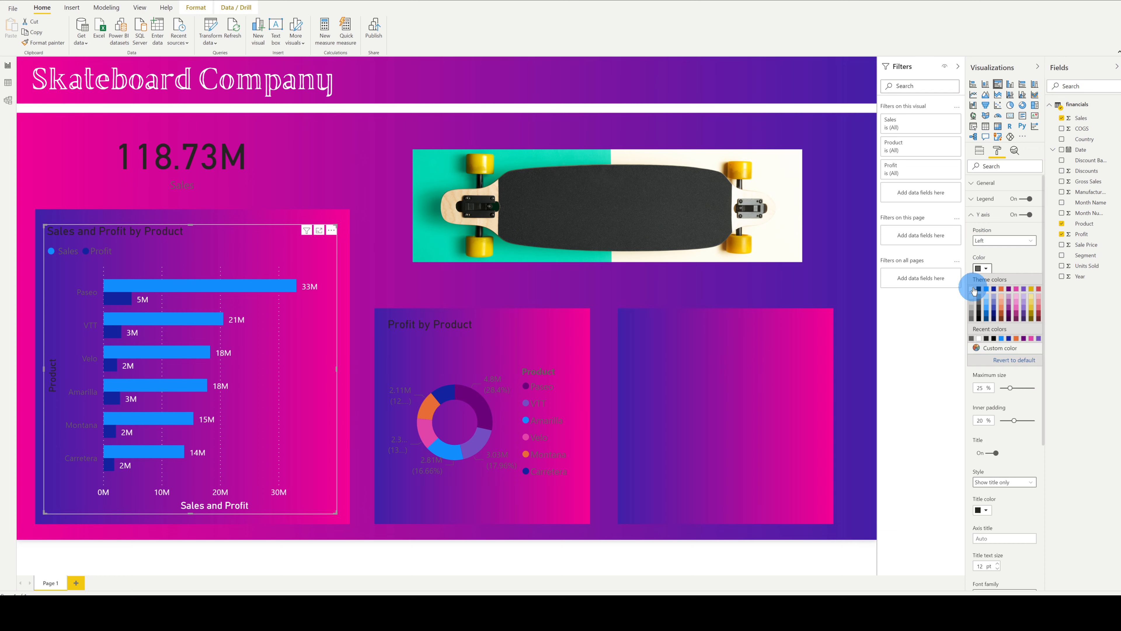
left_click(972, 289)
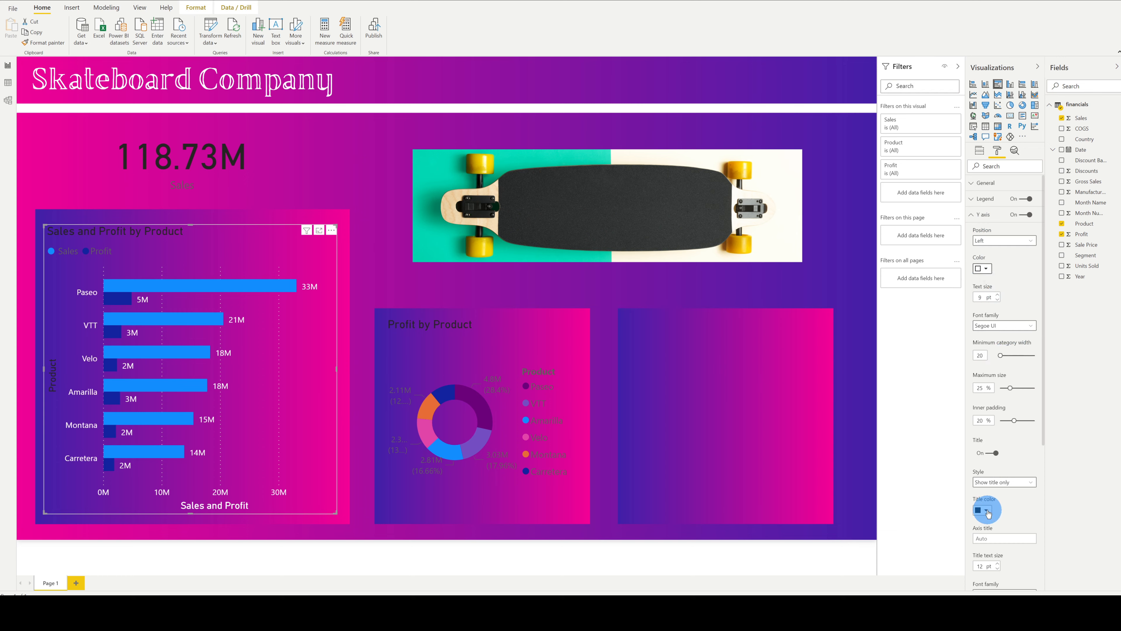
left_click(987, 512)
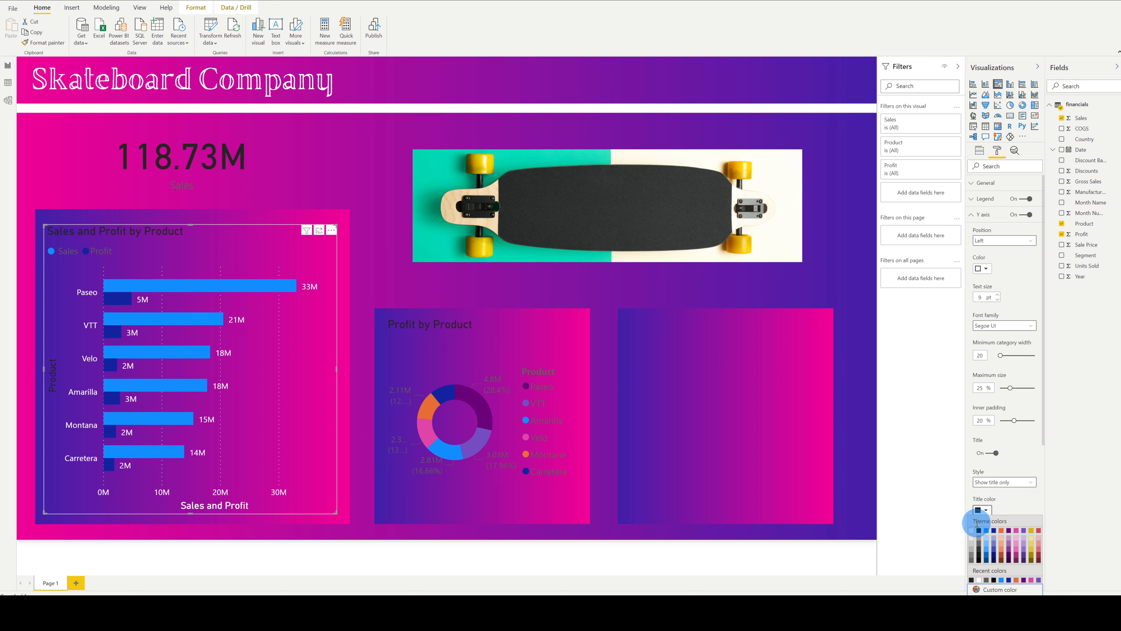
left_click(979, 530)
left_click(971, 531)
scroll(1043, 373, "down", 3)
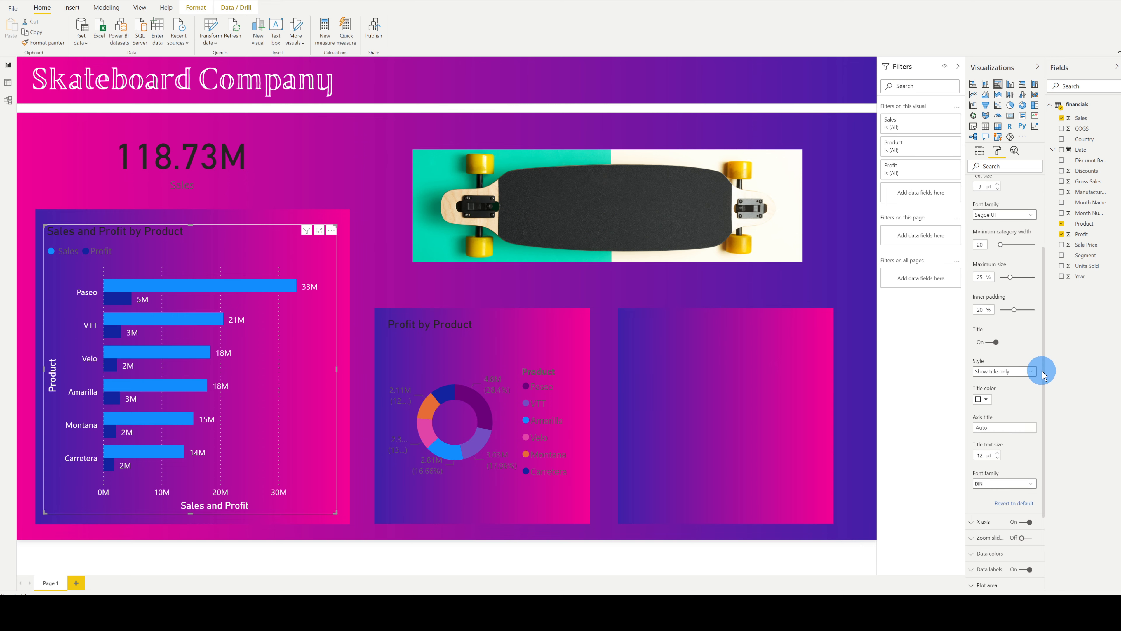
left_click_drag(1043, 371, 1041, 243)
left_click(989, 215)
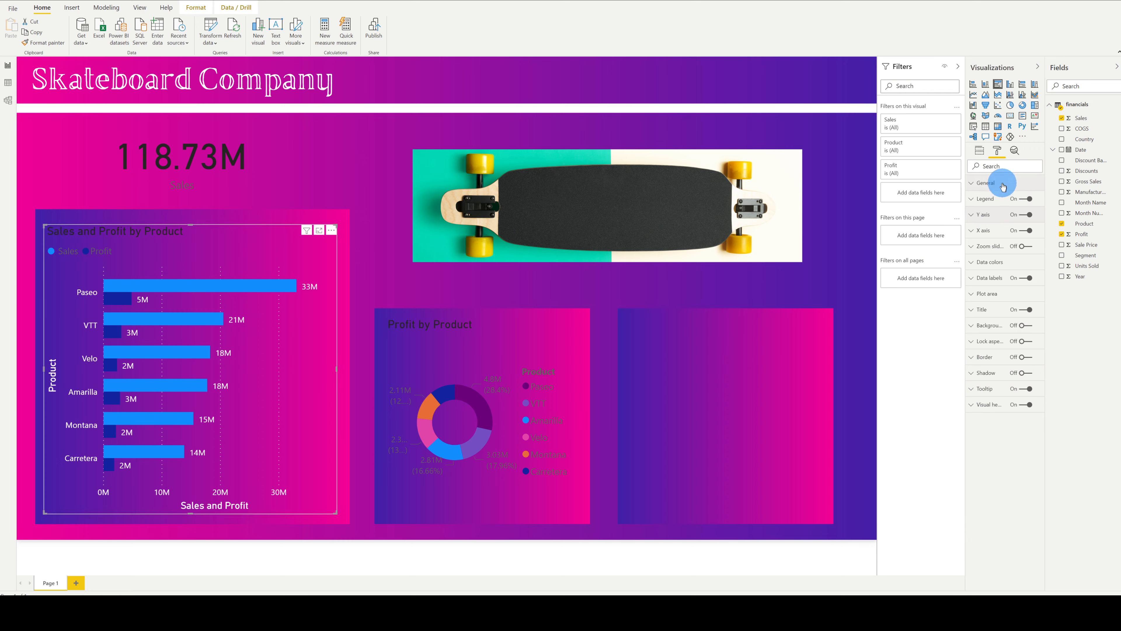
Step: Change the bar chart's legend text colour to white
left_click(991, 198)
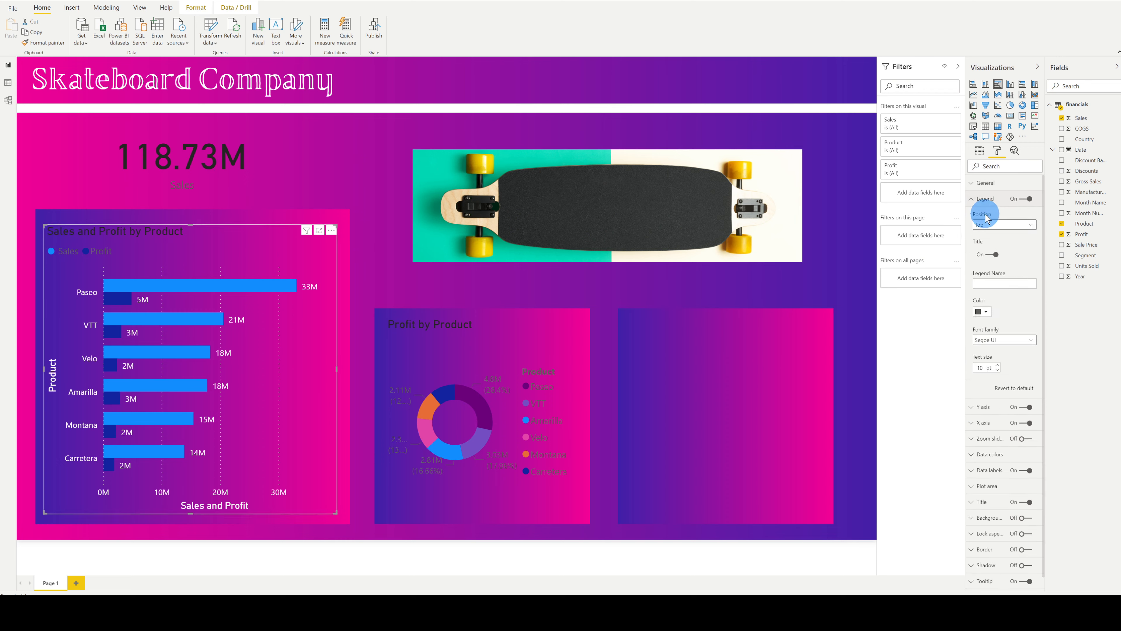
left_click(986, 312)
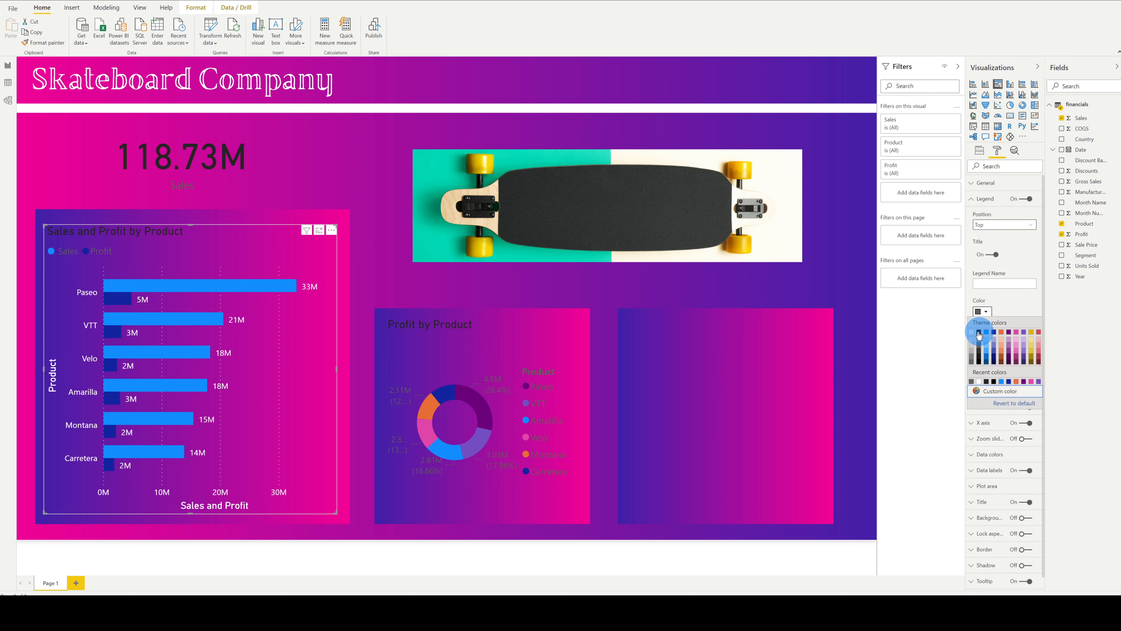
left_click(975, 333)
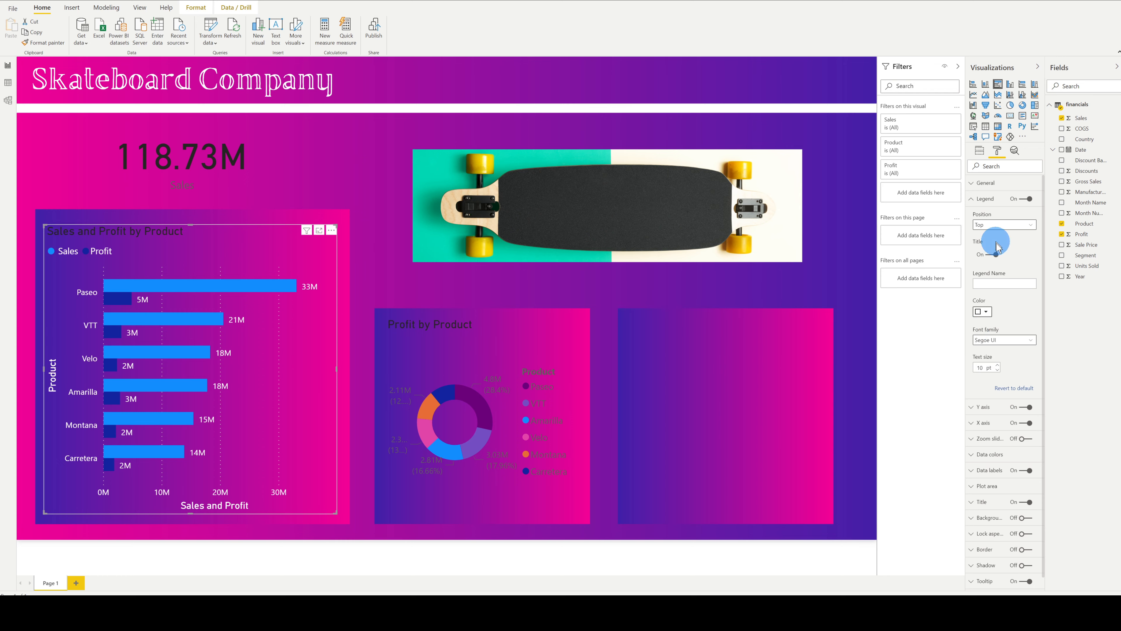
left_click(994, 200)
left_click(998, 188)
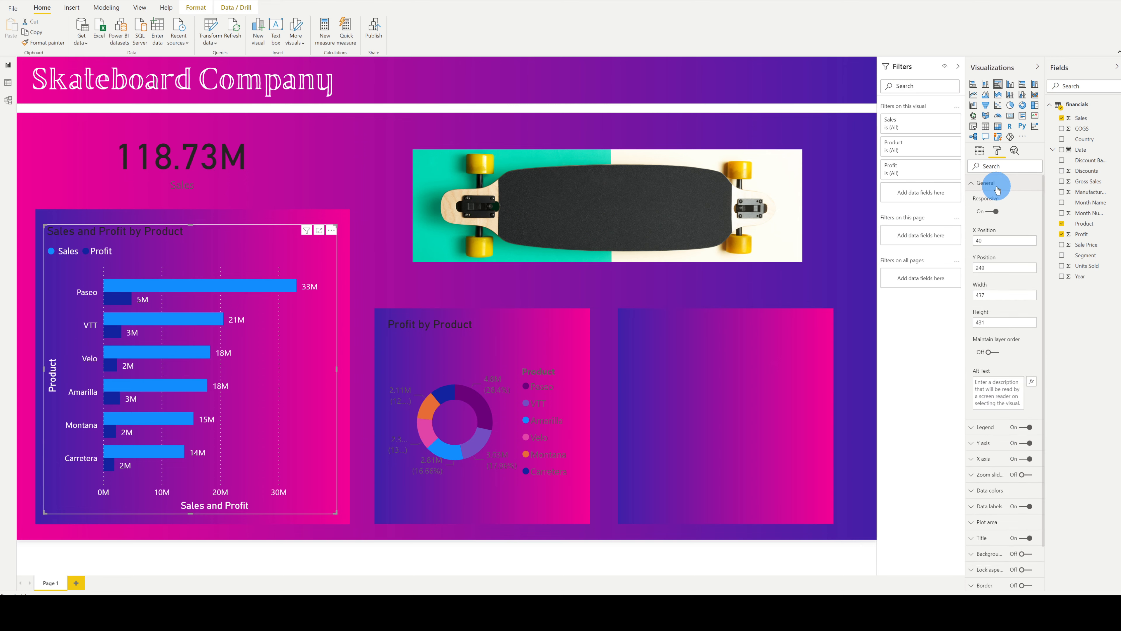
left_click(1012, 186)
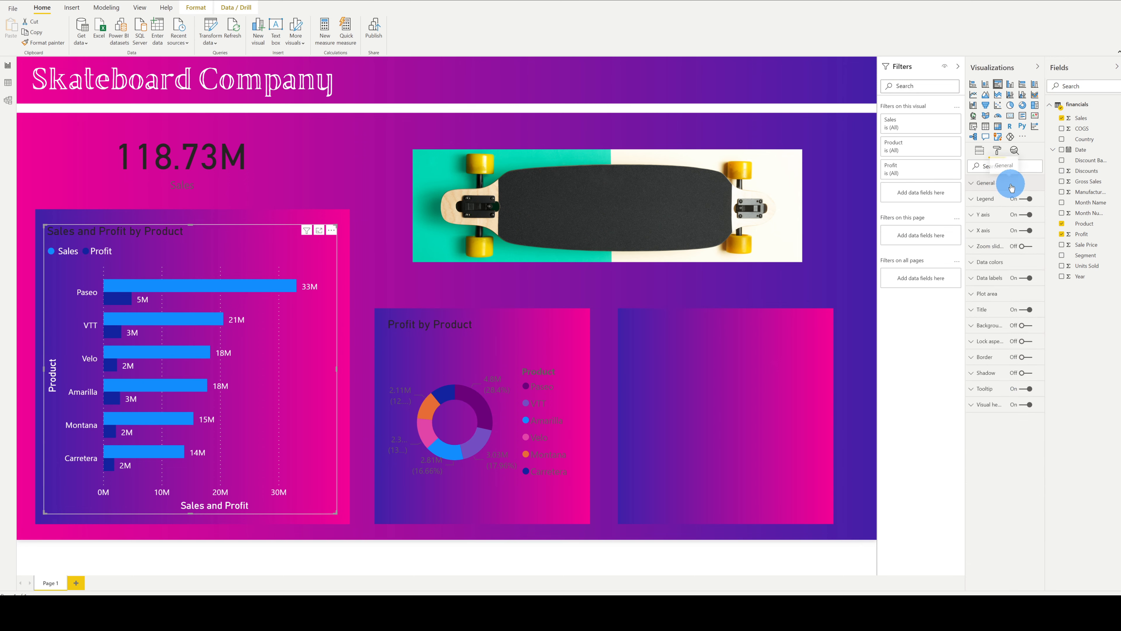
Step: Recolour the bar chart's Sales bars with custom light cyan (78FFFF) and its Profit bars with white
left_click(996, 264)
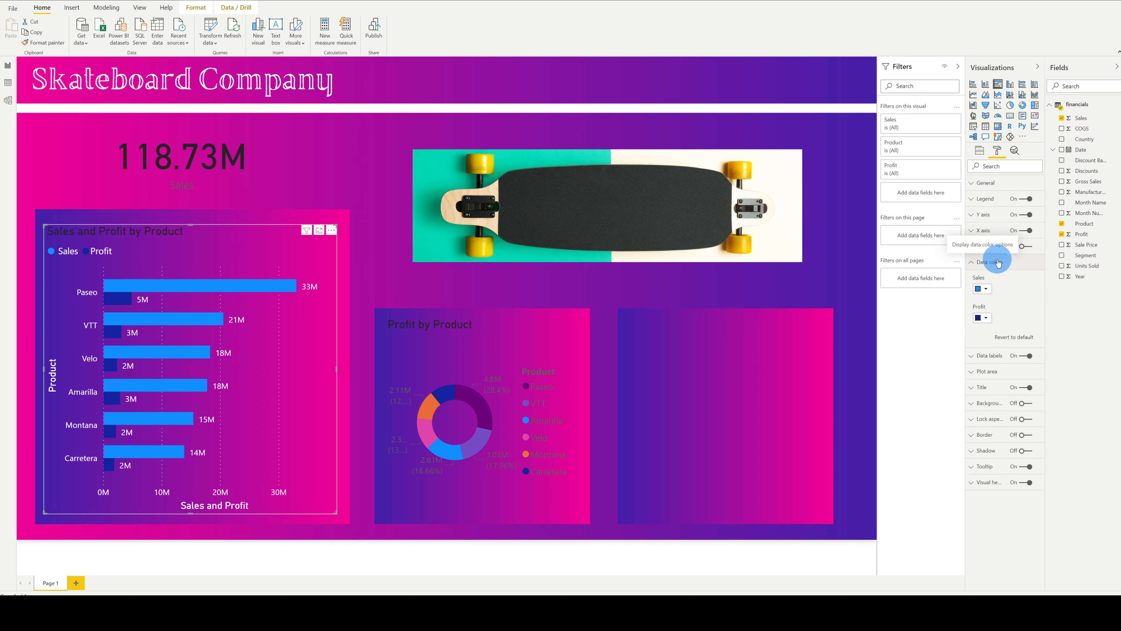
left_click(987, 289)
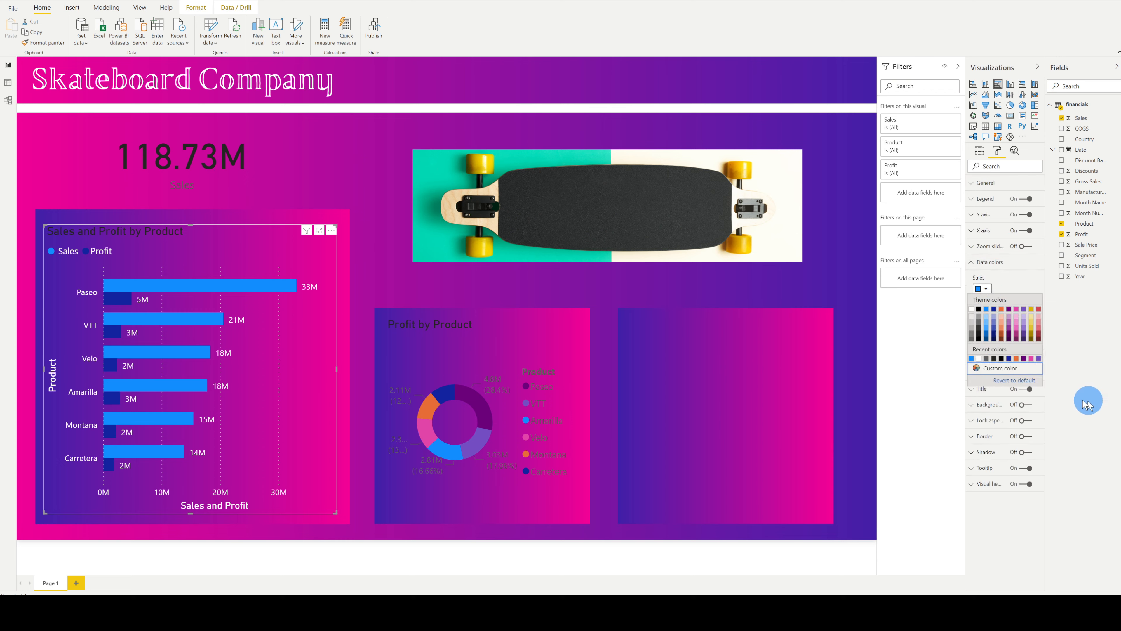
left_click(992, 372)
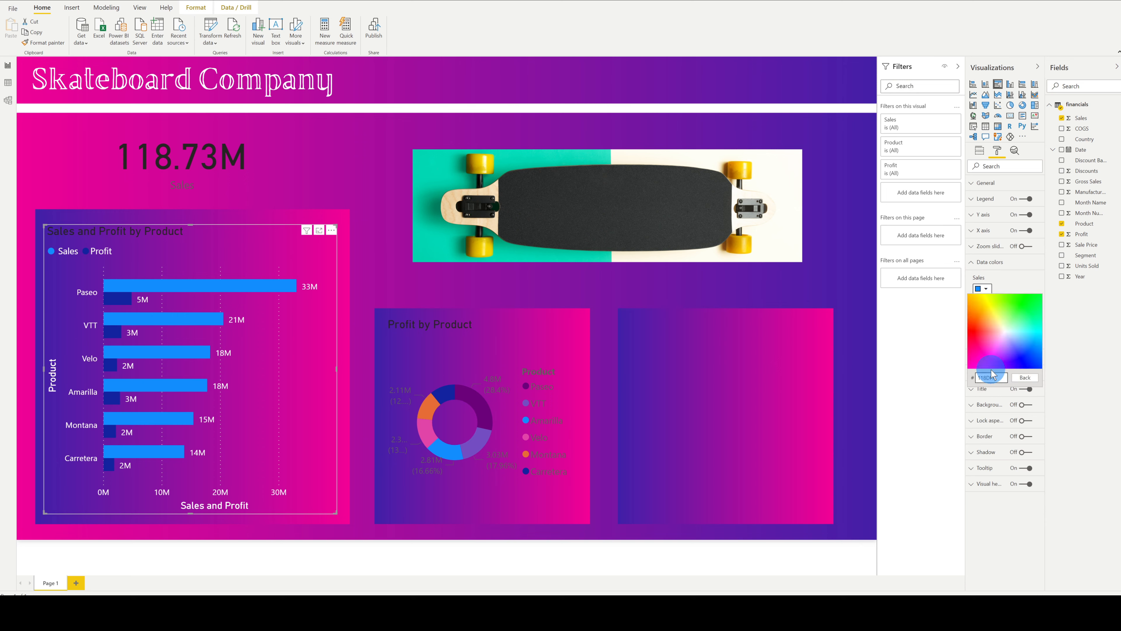
left_click(1021, 331)
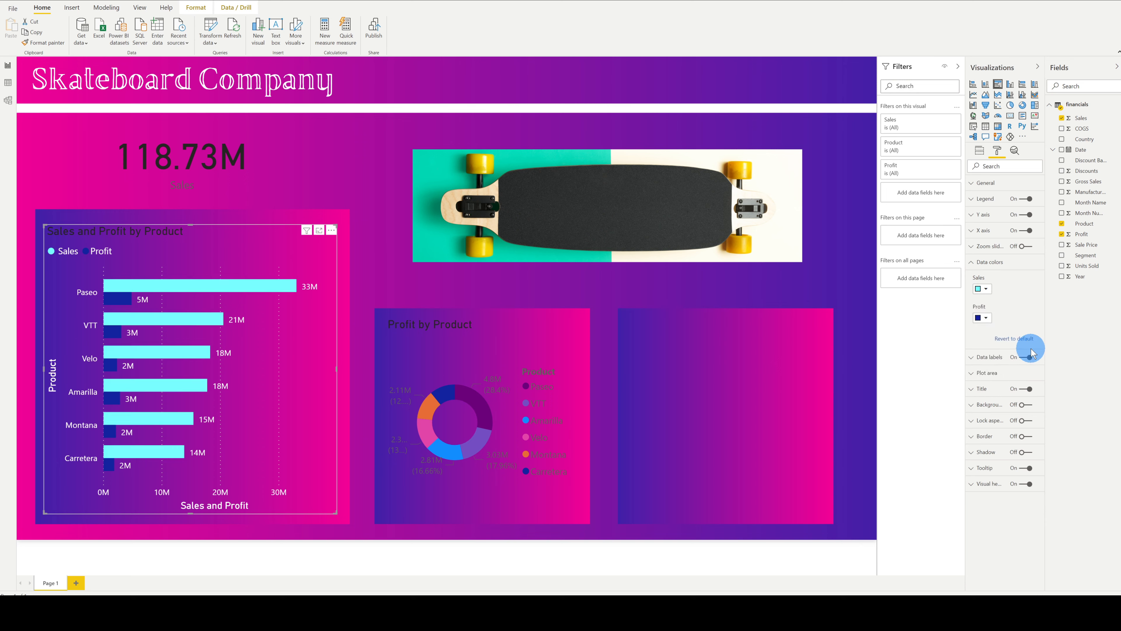
left_click(984, 318)
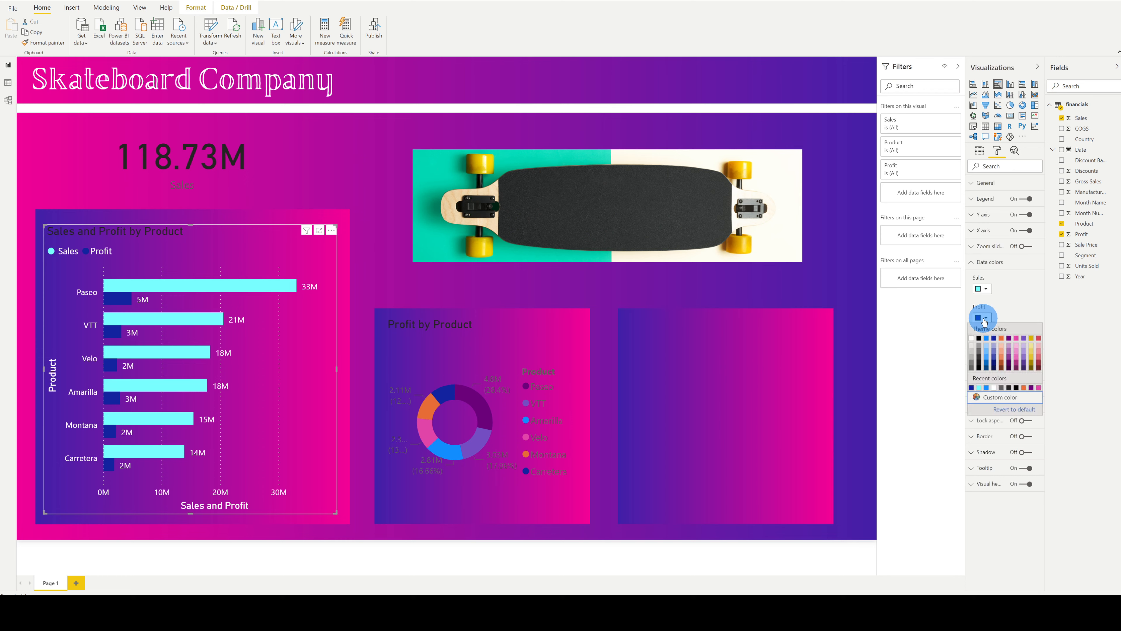
left_click(972, 339)
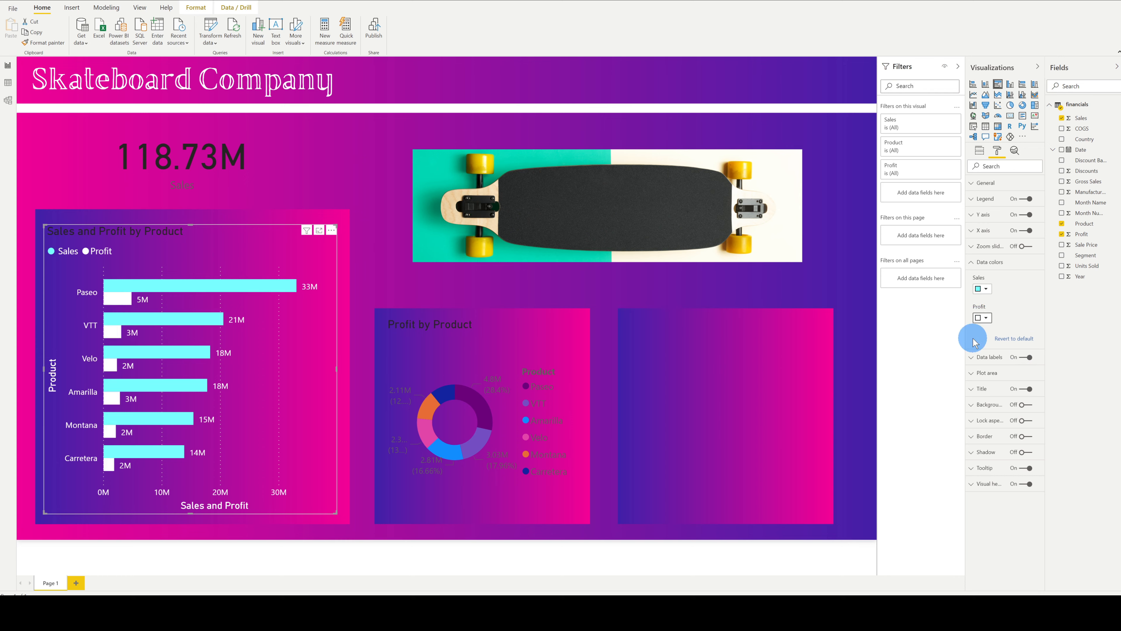
Step: Adjust the Sales bars' custom colour to a light mint green
left_click(986, 290)
left_click(998, 371)
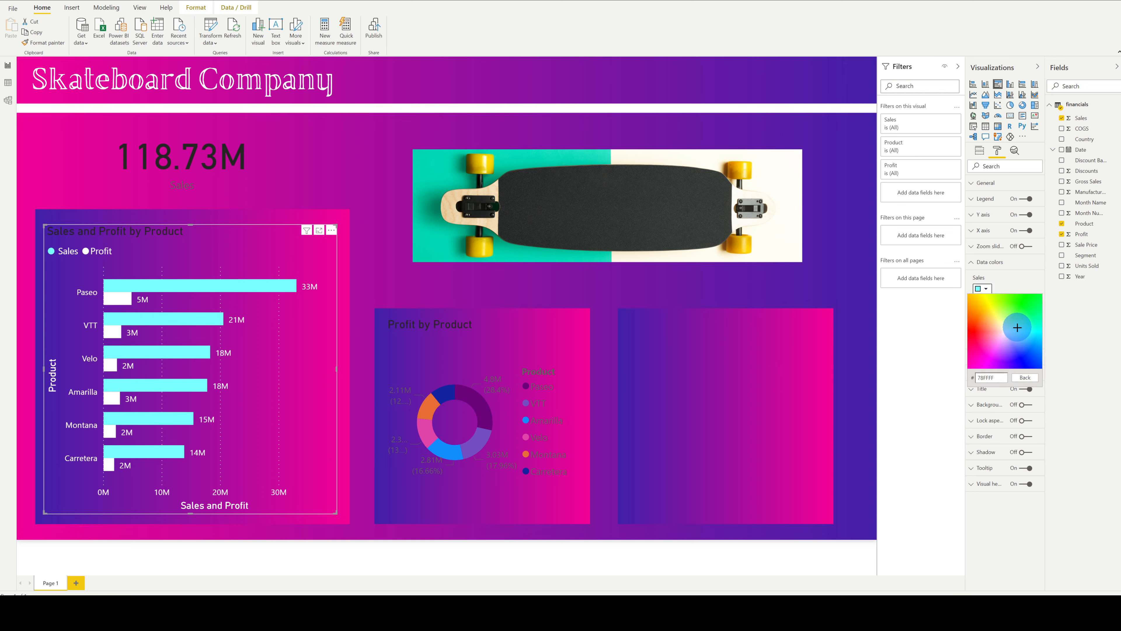
left_click(1018, 327)
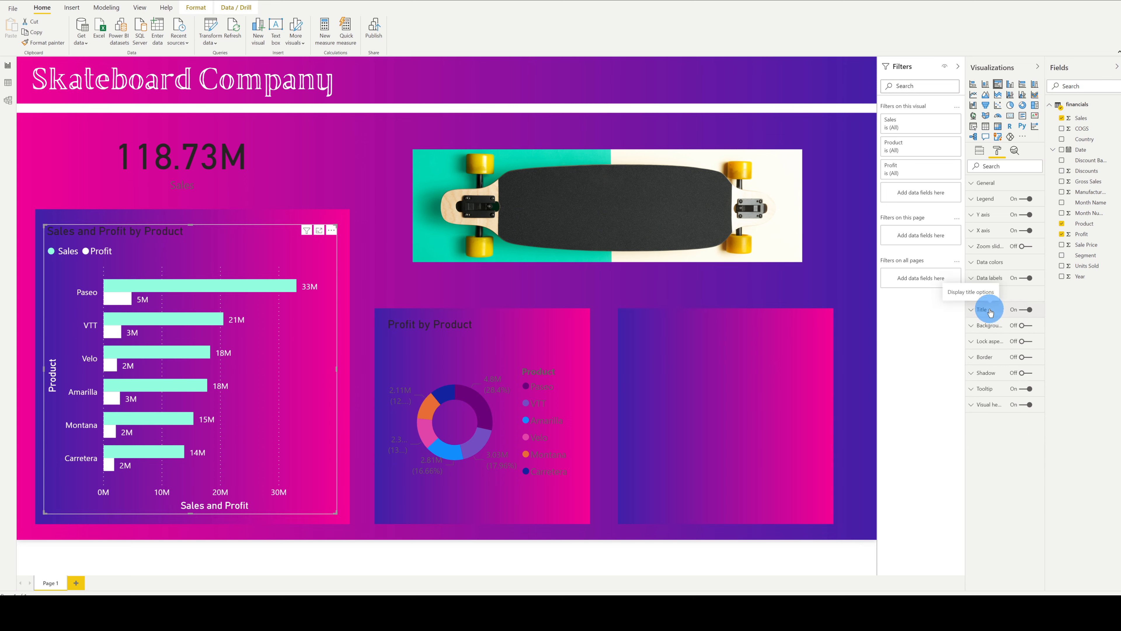
Step: Set the bar chart's title font colour to white and centre the title
left_click(990, 310)
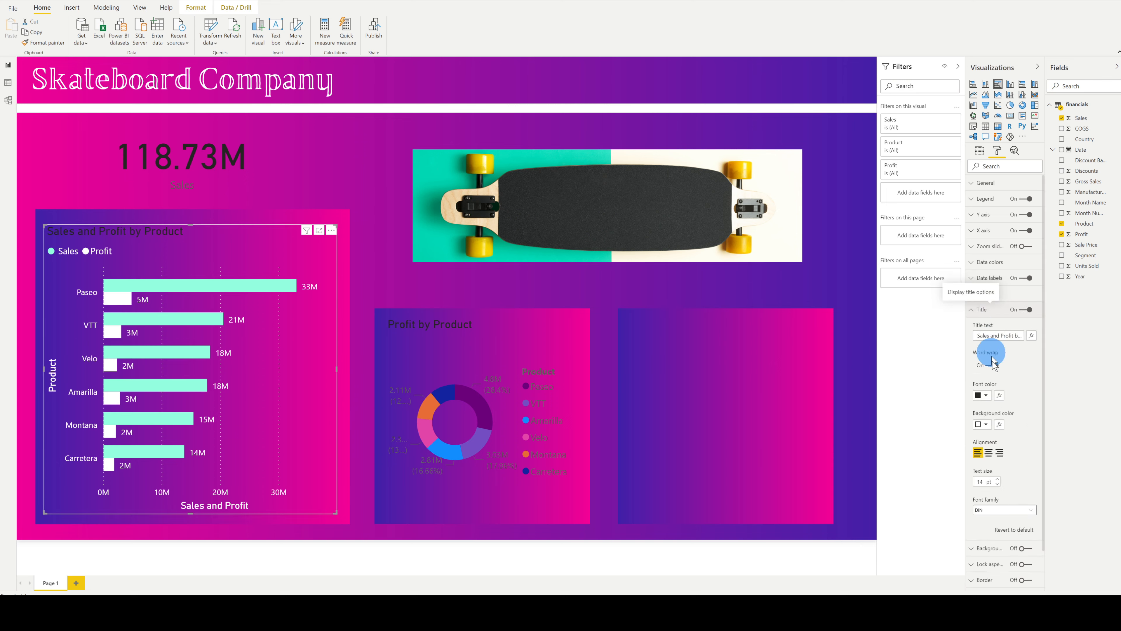
left_click(986, 396)
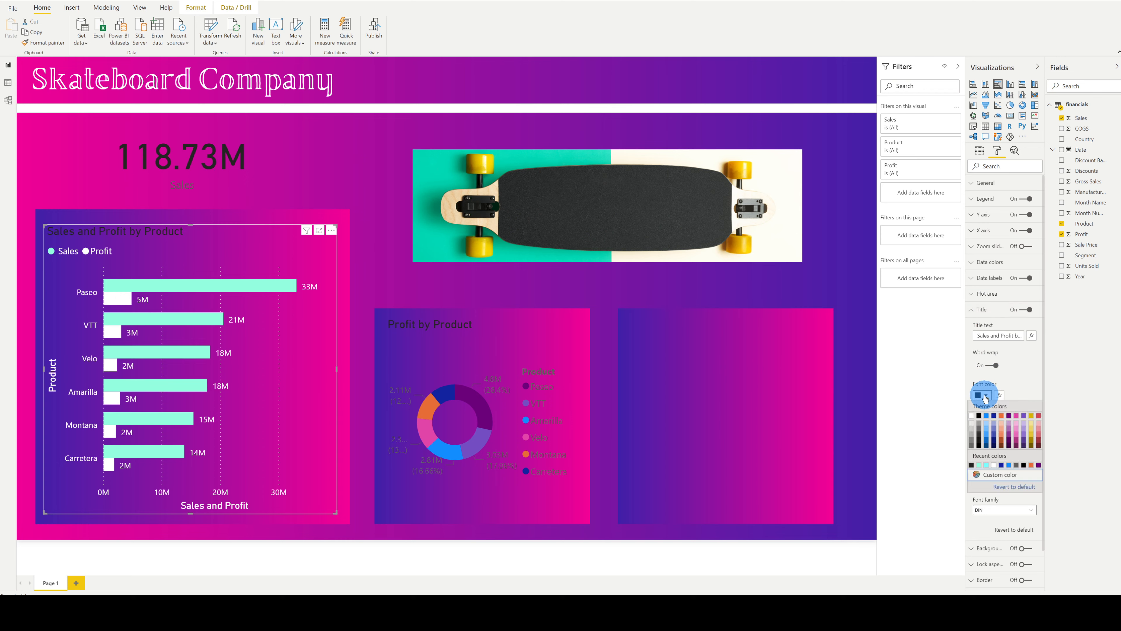
left_click(971, 416)
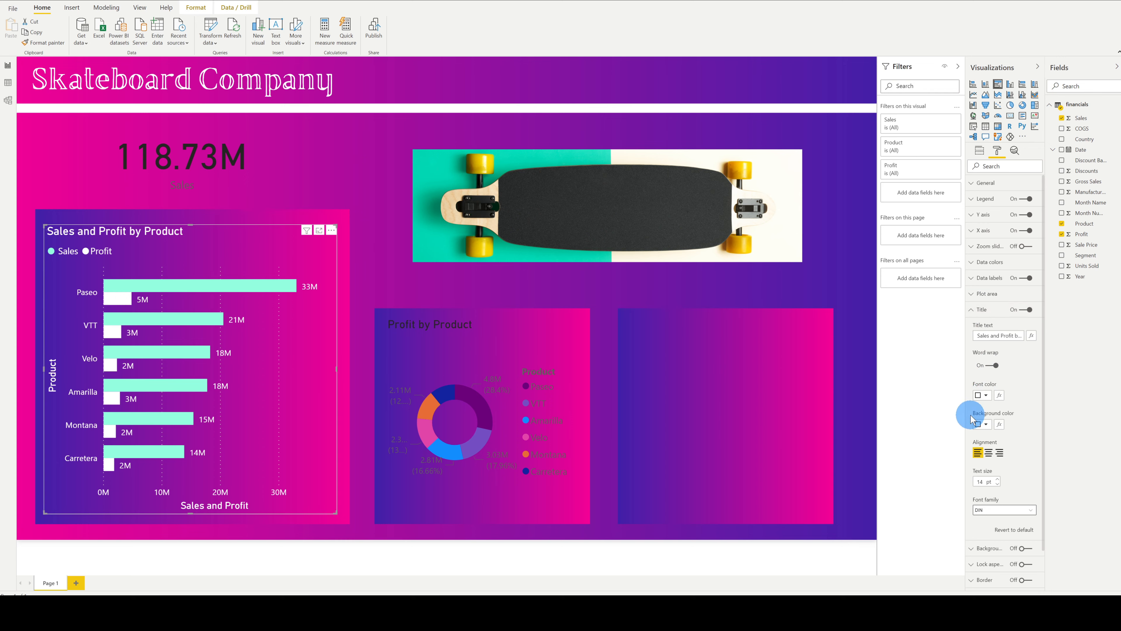
left_click(989, 452)
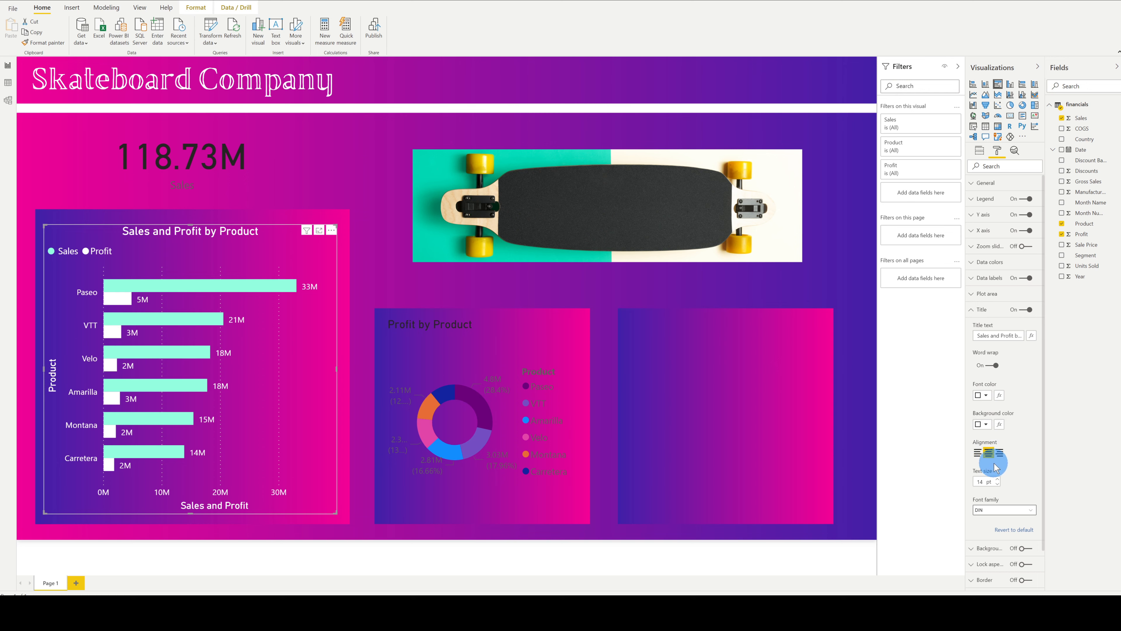
left_click(988, 311)
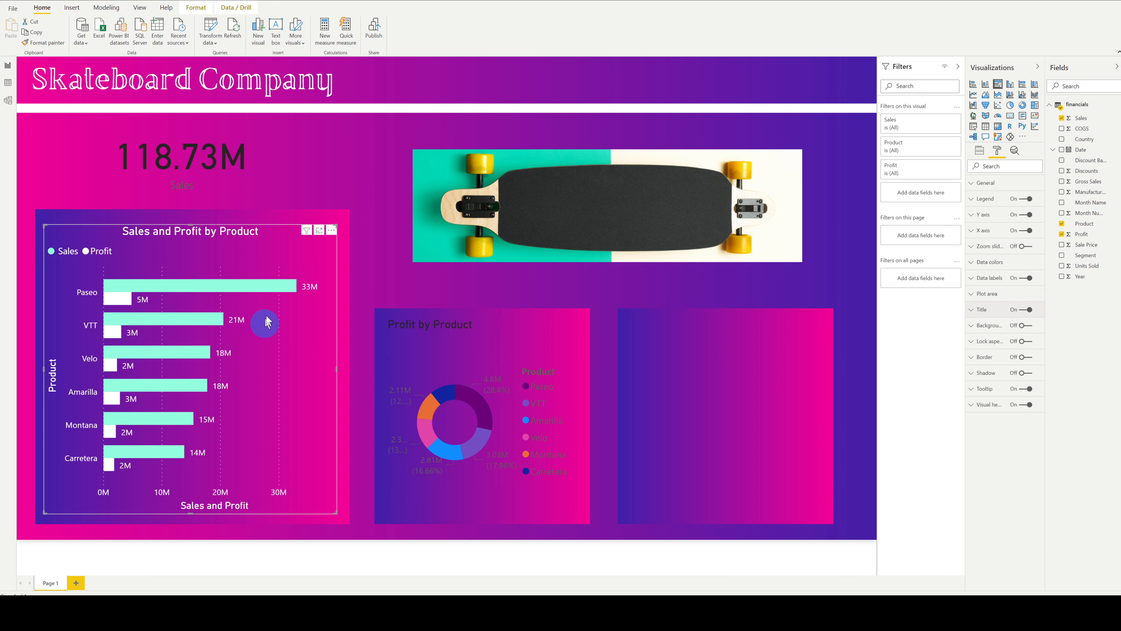
Step: Set the donut chart's legend text colour to white and clear the slice selection
left_click(474, 411)
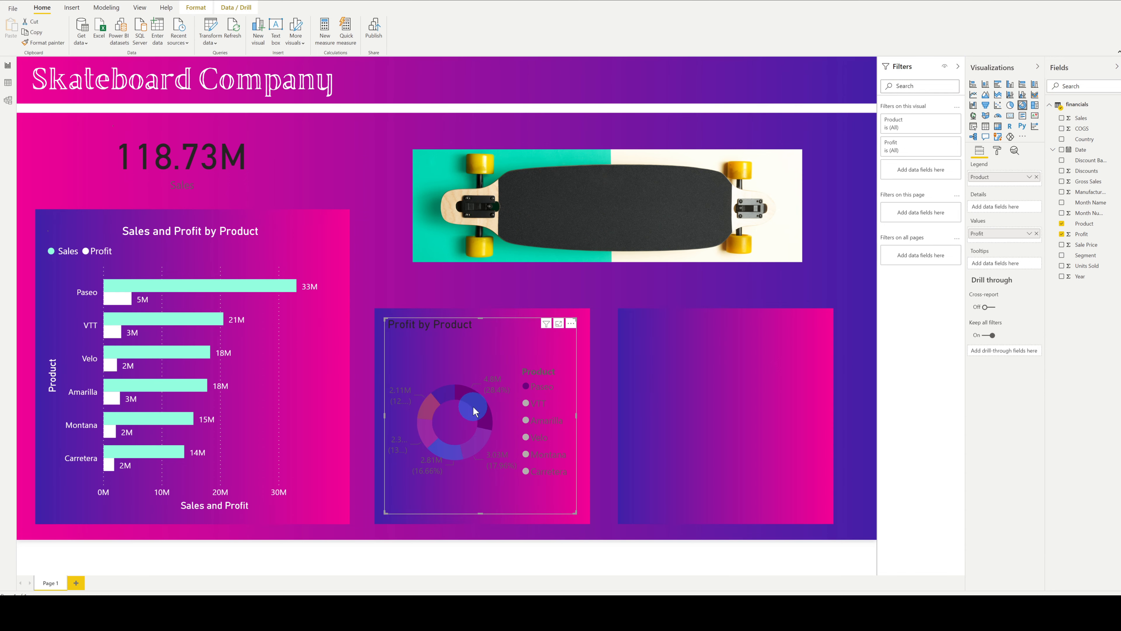
left_click(998, 153)
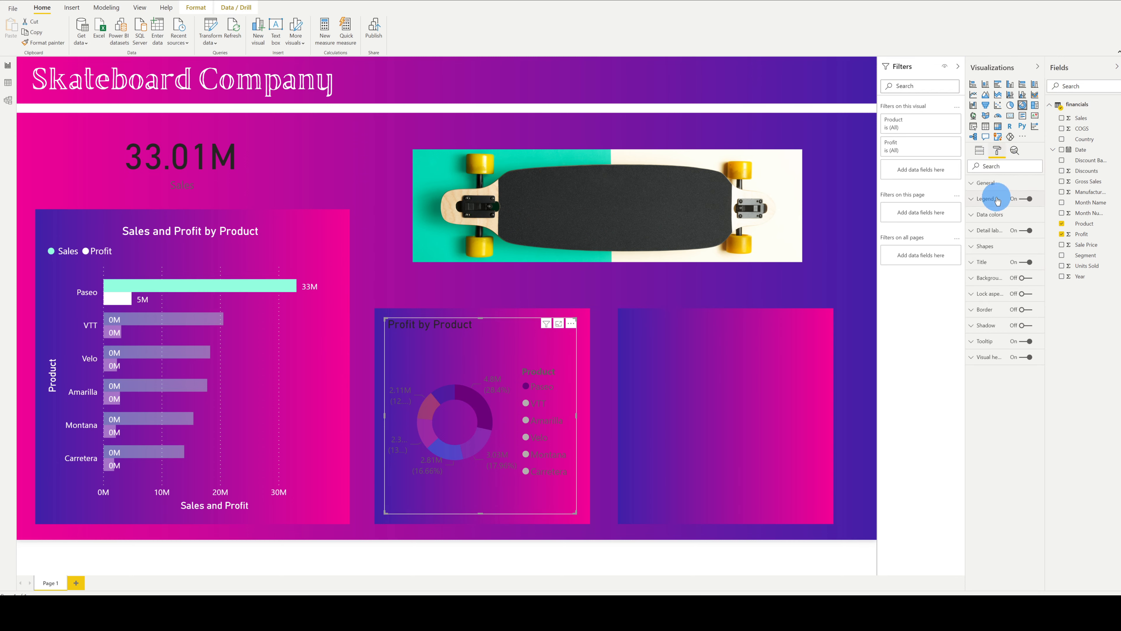
left_click(997, 199)
left_click(981, 311)
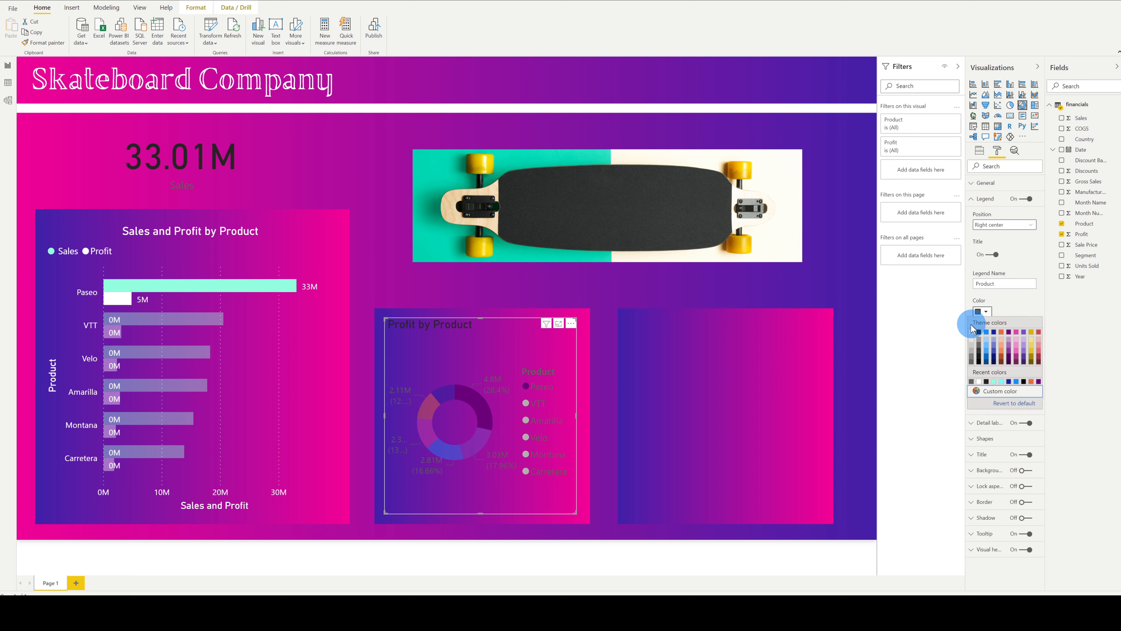
left_click(973, 333)
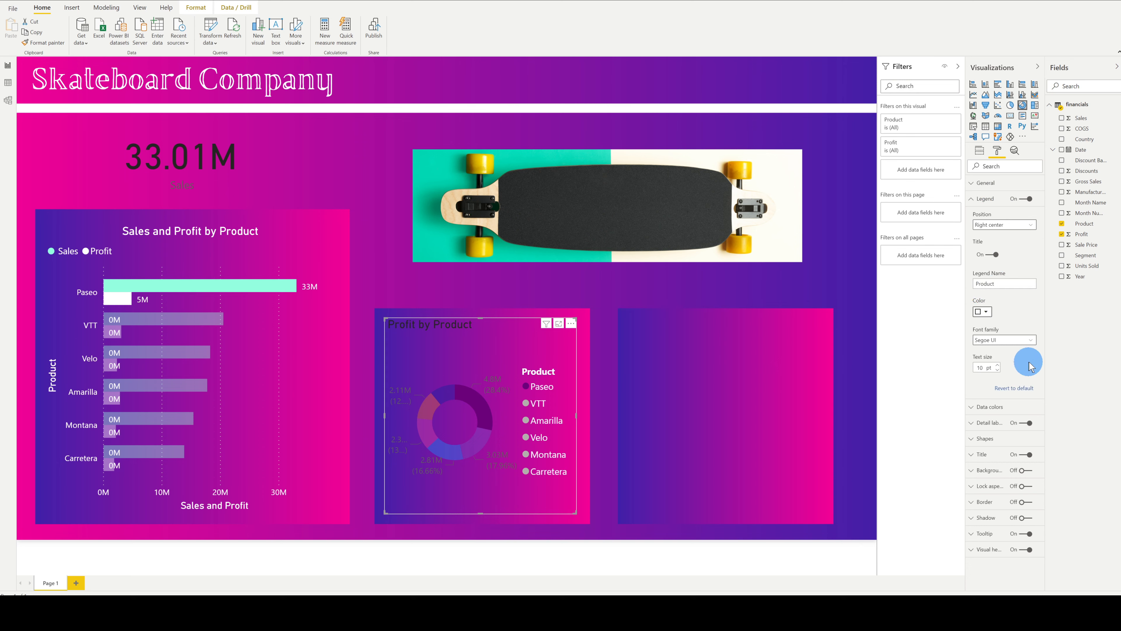
left_click(521, 353)
left_click(522, 359)
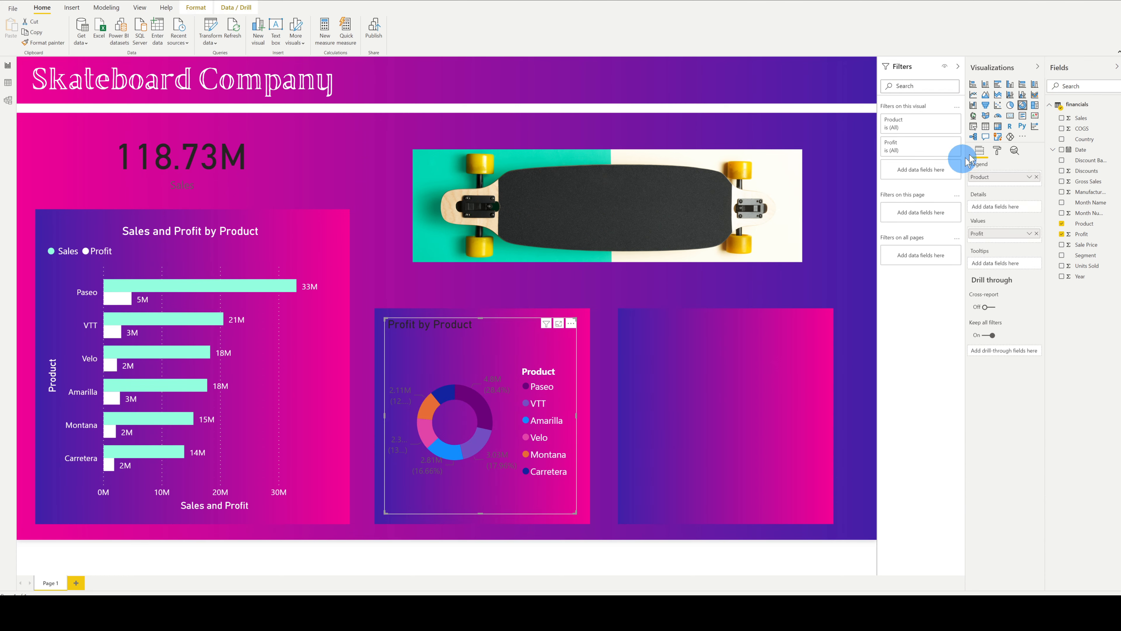
Step: Turn off the donut chart's legend and set its detail label style to Category, percent of total
left_click(999, 154)
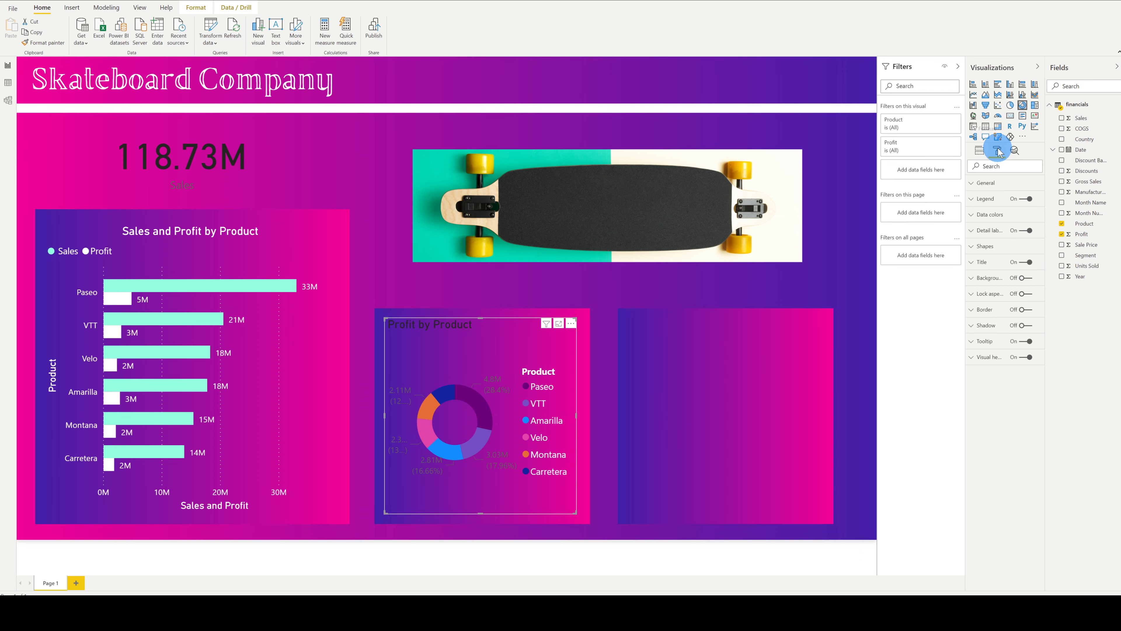
left_click(1024, 199)
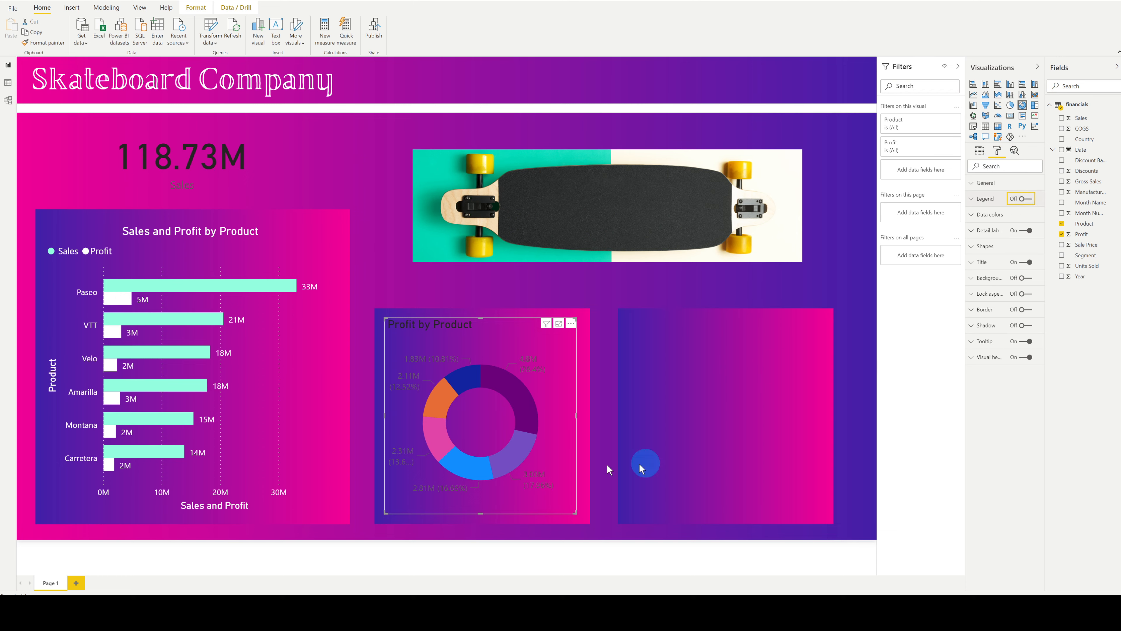
left_click(993, 231)
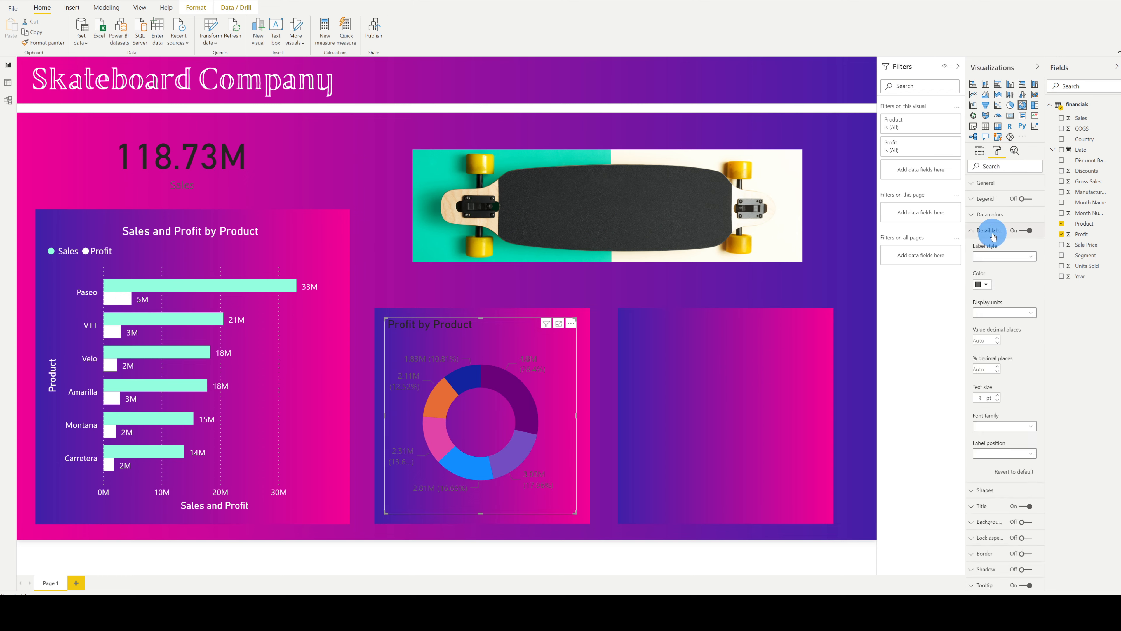
left_click(1023, 257)
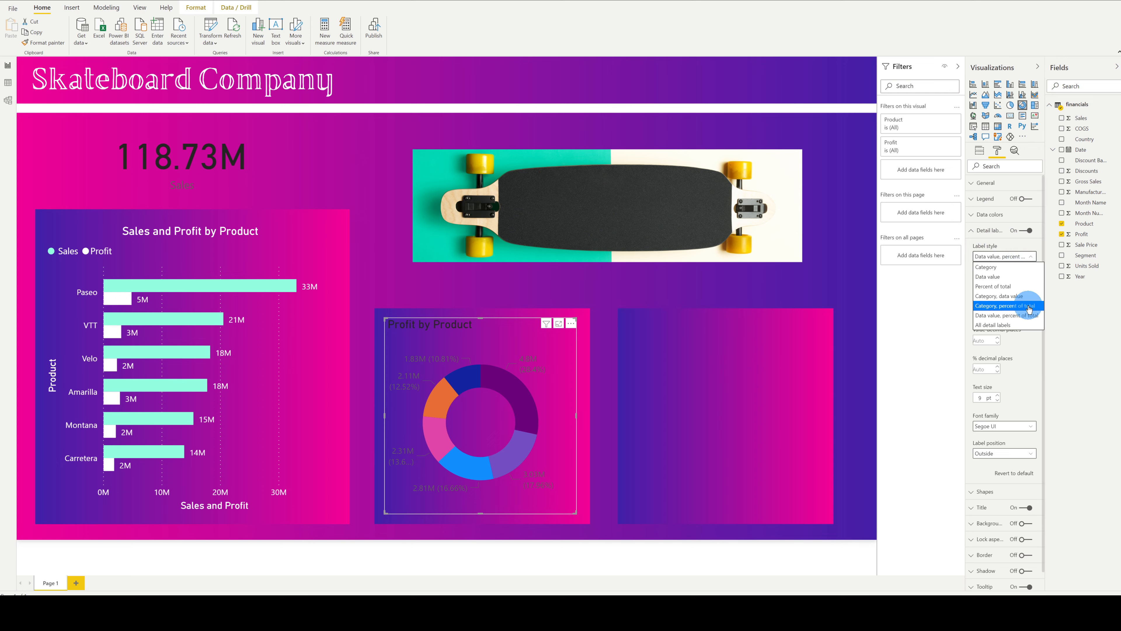
left_click(1029, 309)
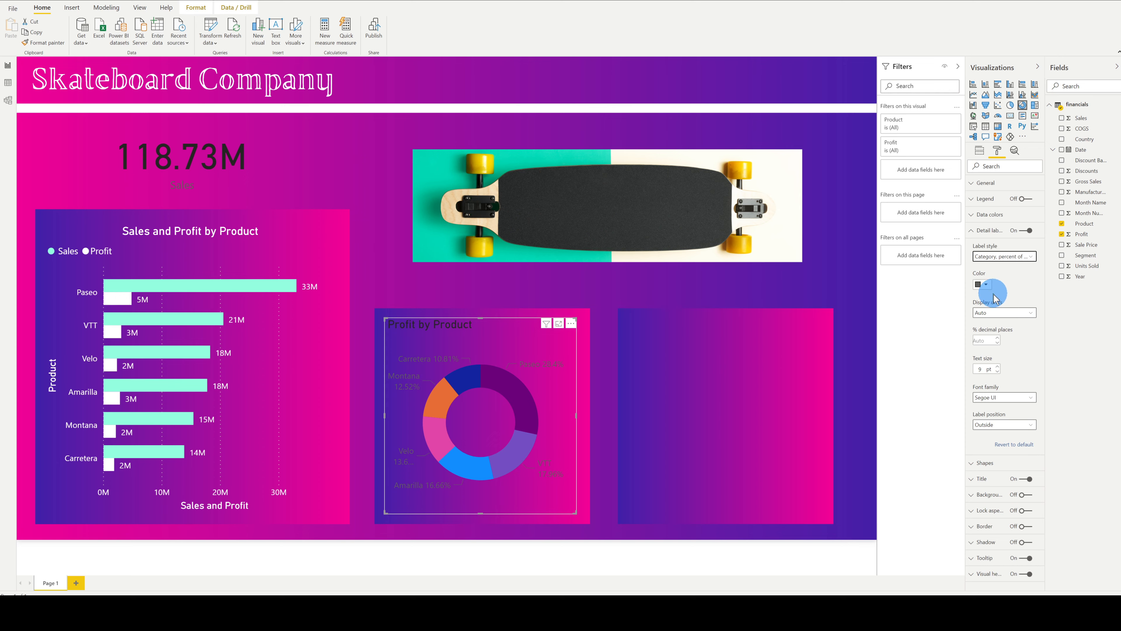
Step: Change the donut chart's detail label colour to white
left_click(988, 286)
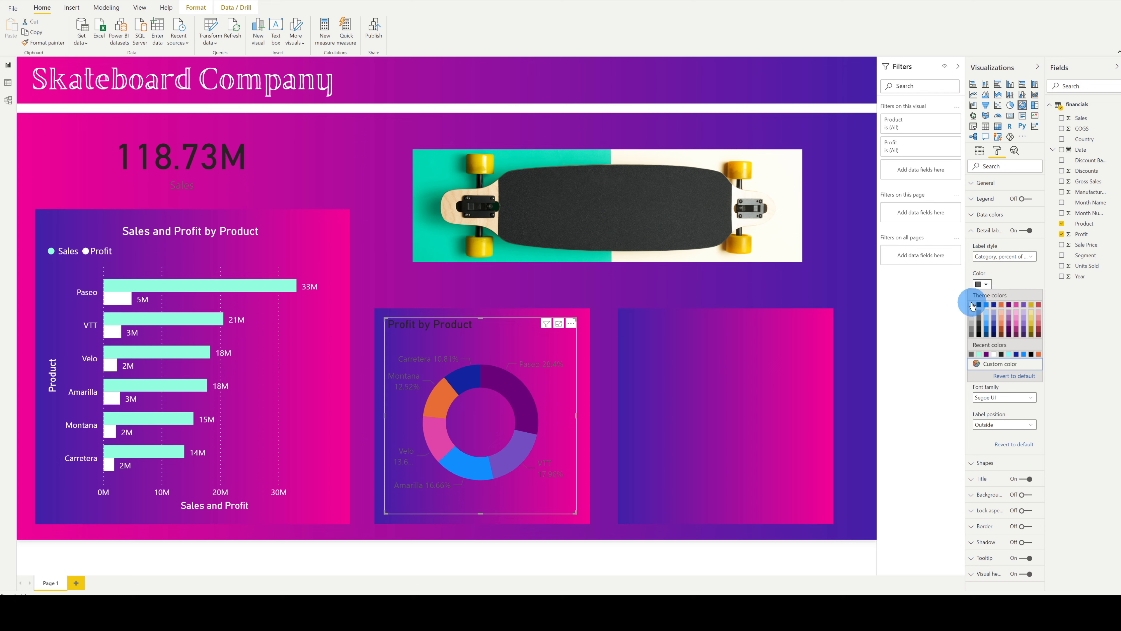
left_click(973, 306)
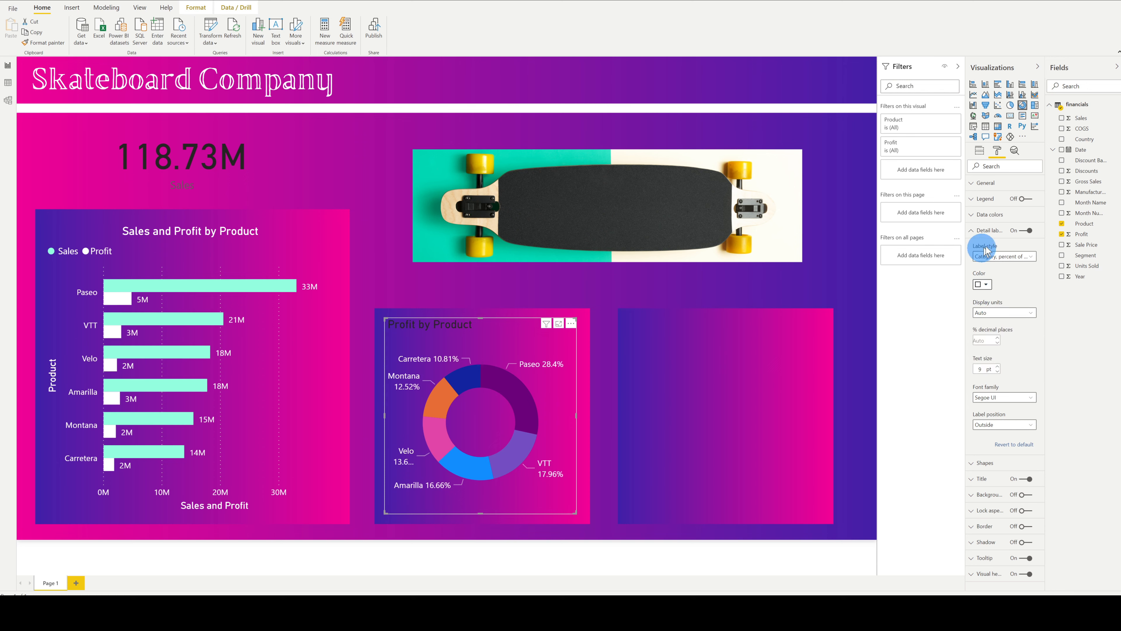
left_click(993, 234)
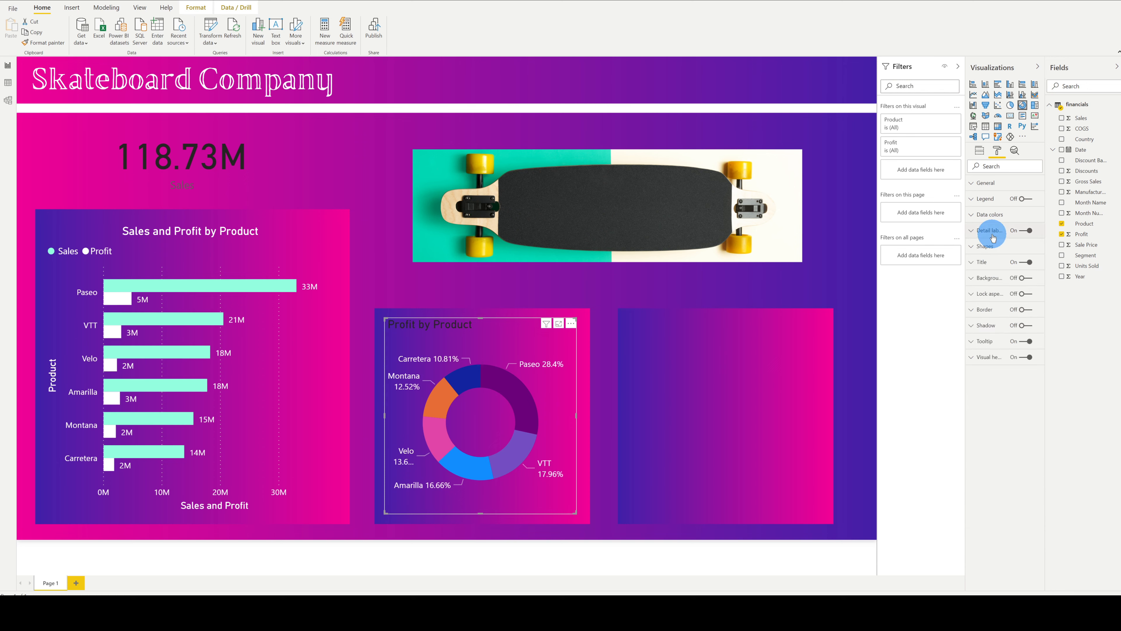
Step: Make the Profit by Product title white and align it to the centre
left_click(993, 265)
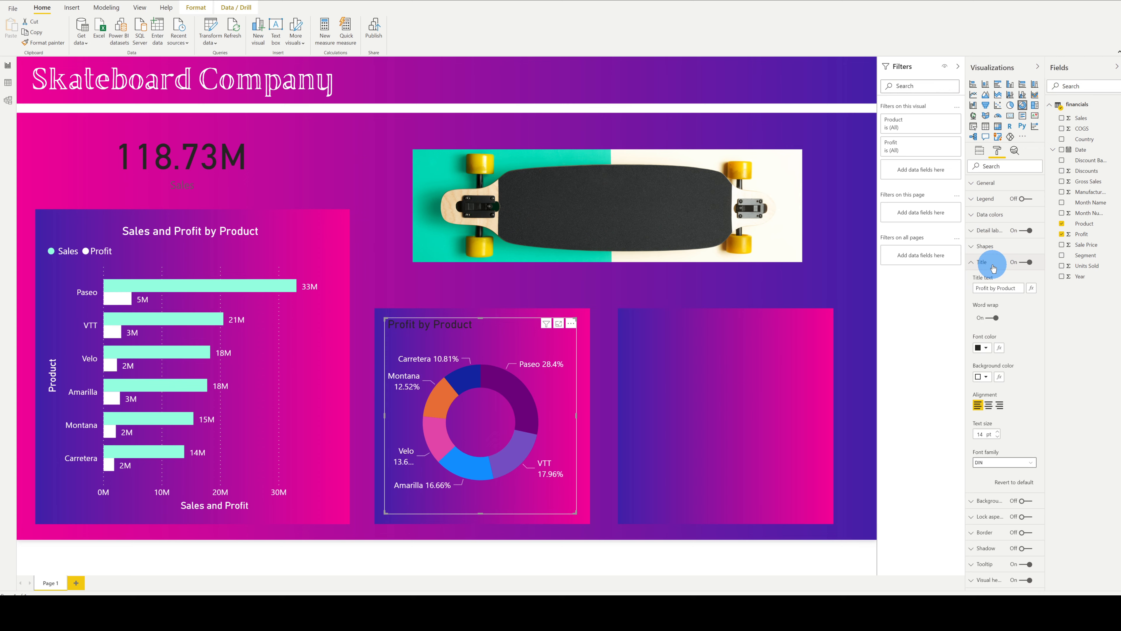
left_click(986, 349)
left_click(973, 371)
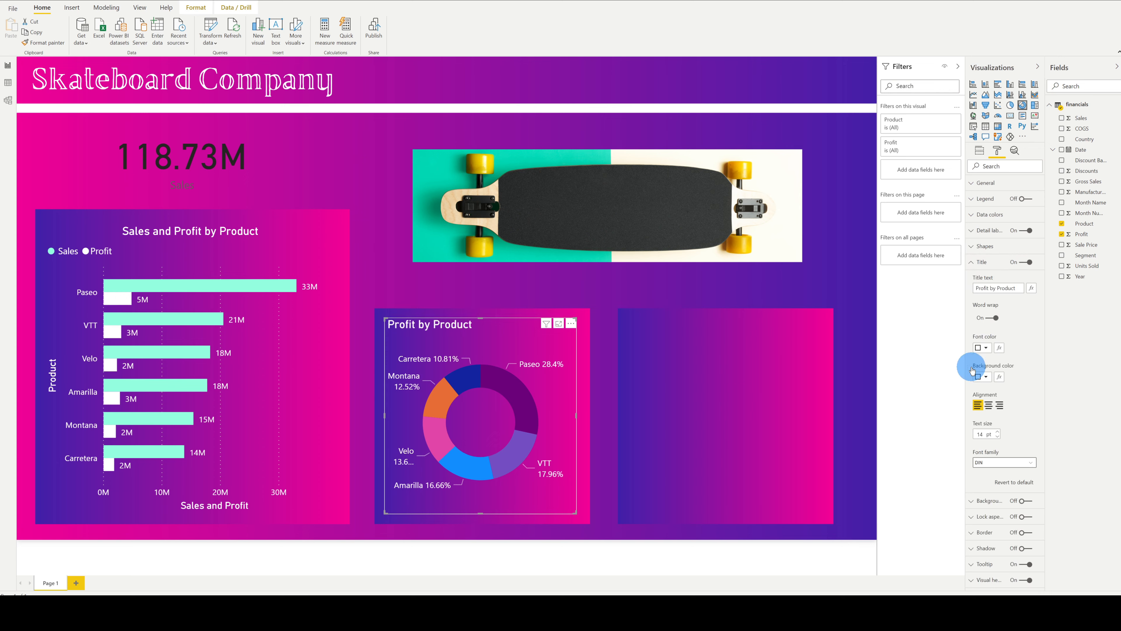
left_click(990, 405)
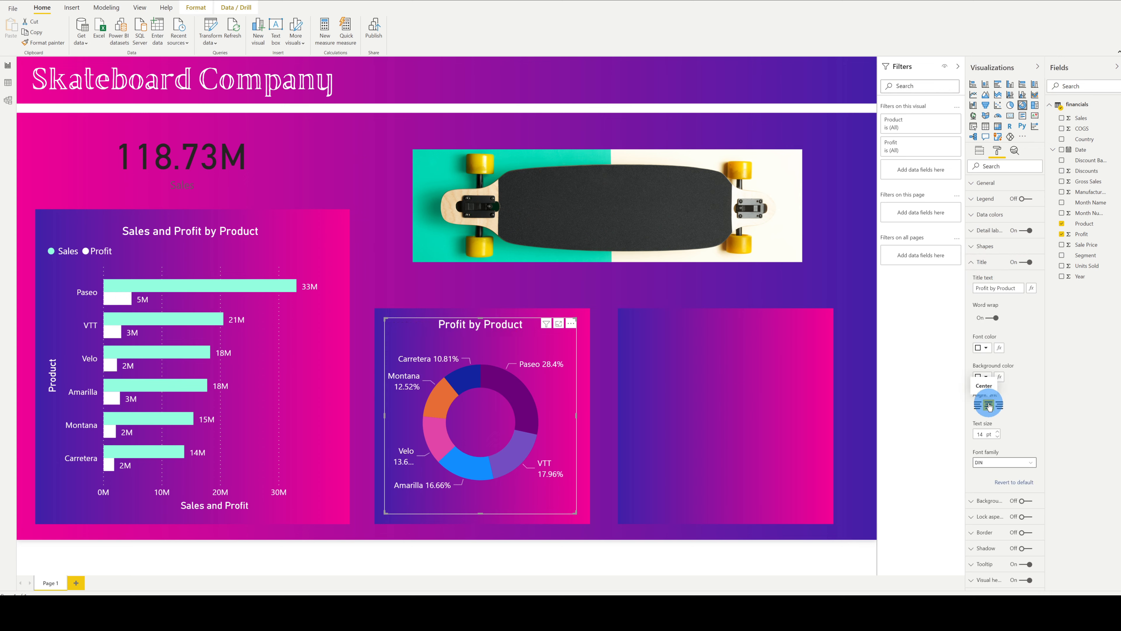
left_click(833, 283)
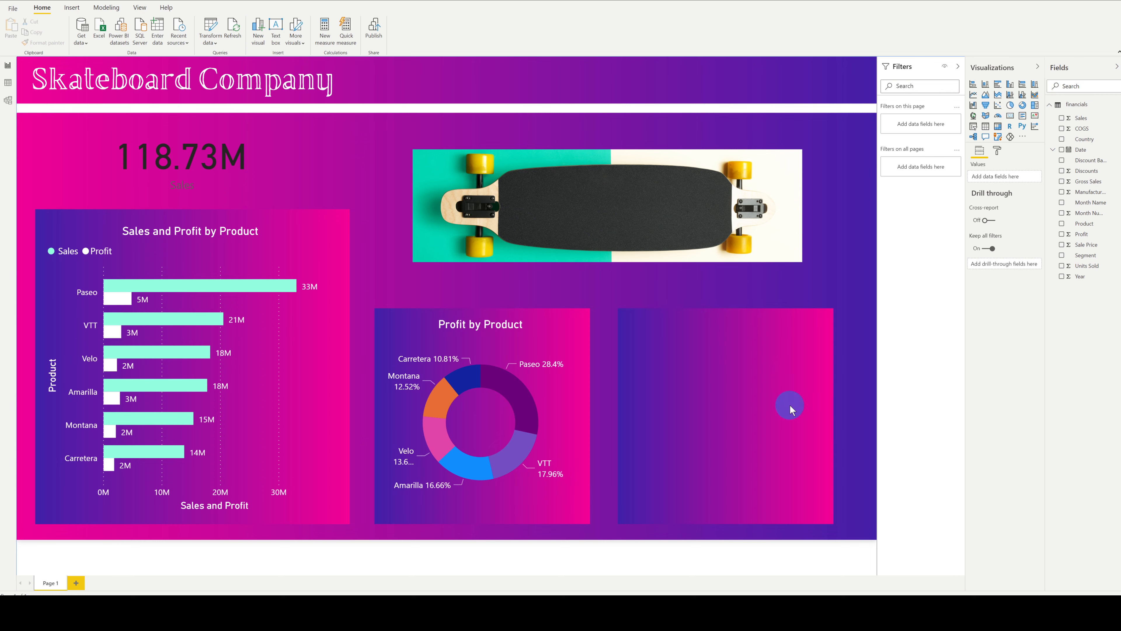
Step: Set the Sales card's data label colour to white
left_click(210, 157)
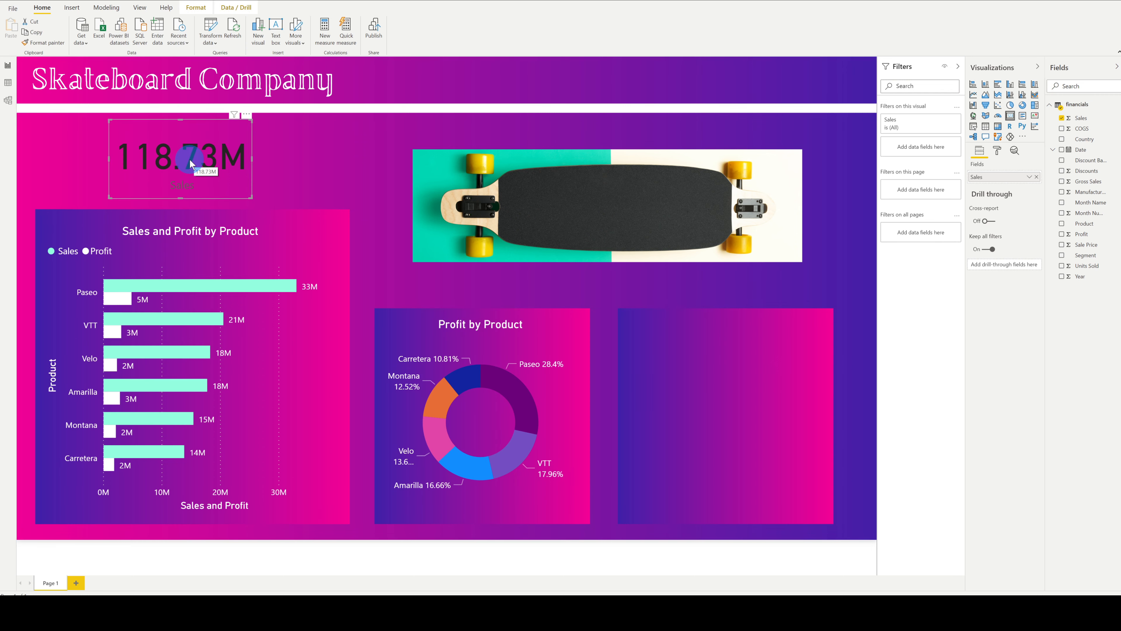
left_click(996, 152)
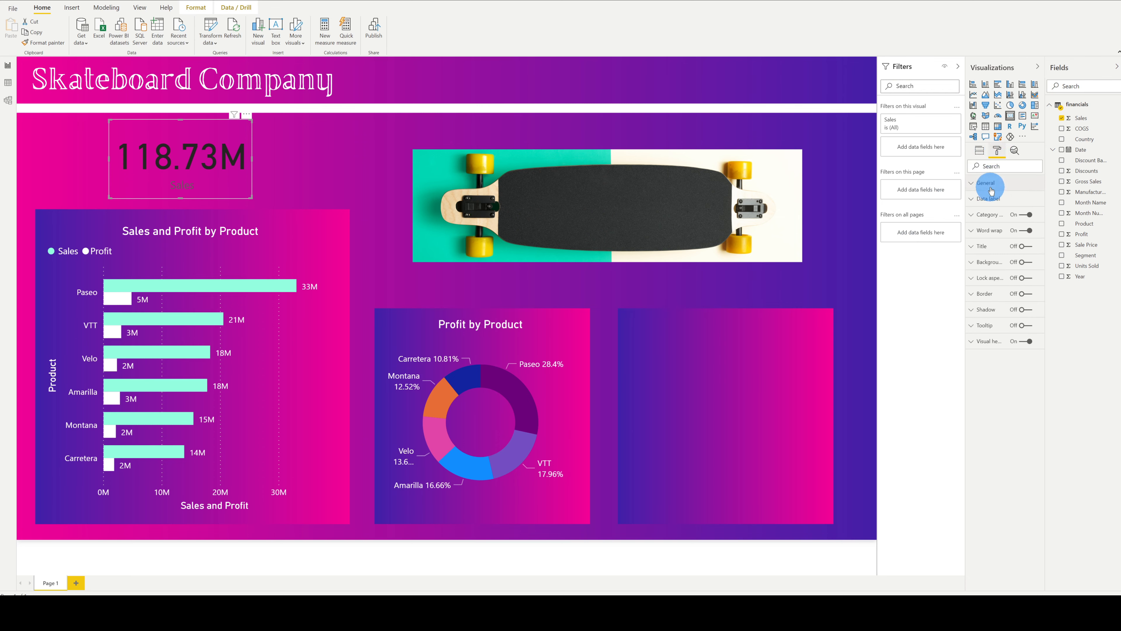
left_click(991, 199)
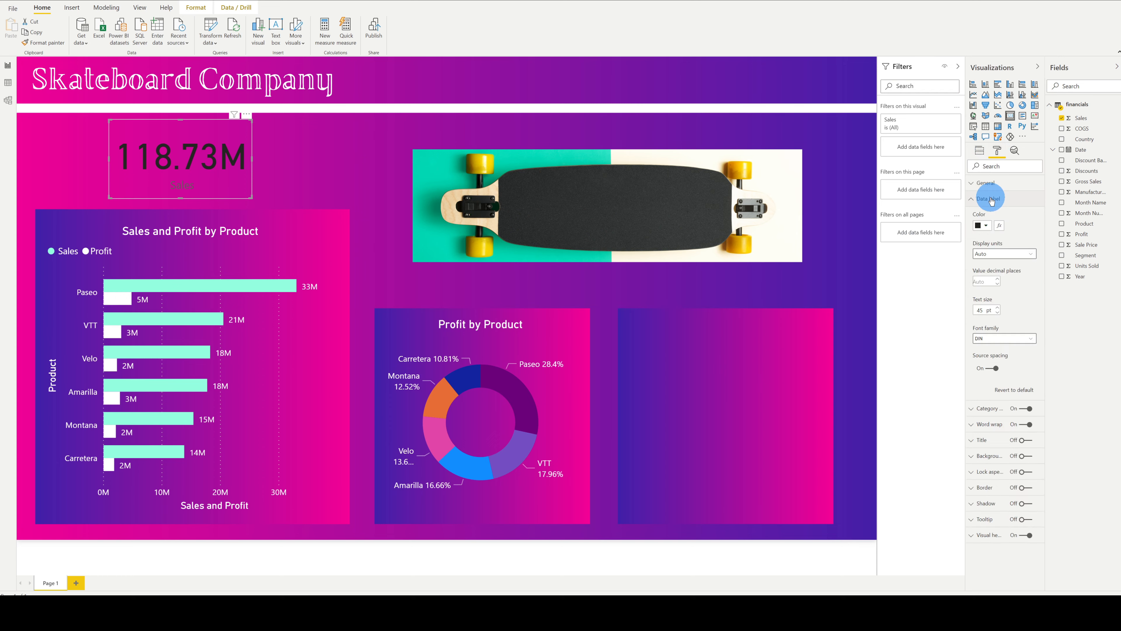
left_click(982, 225)
left_click(971, 247)
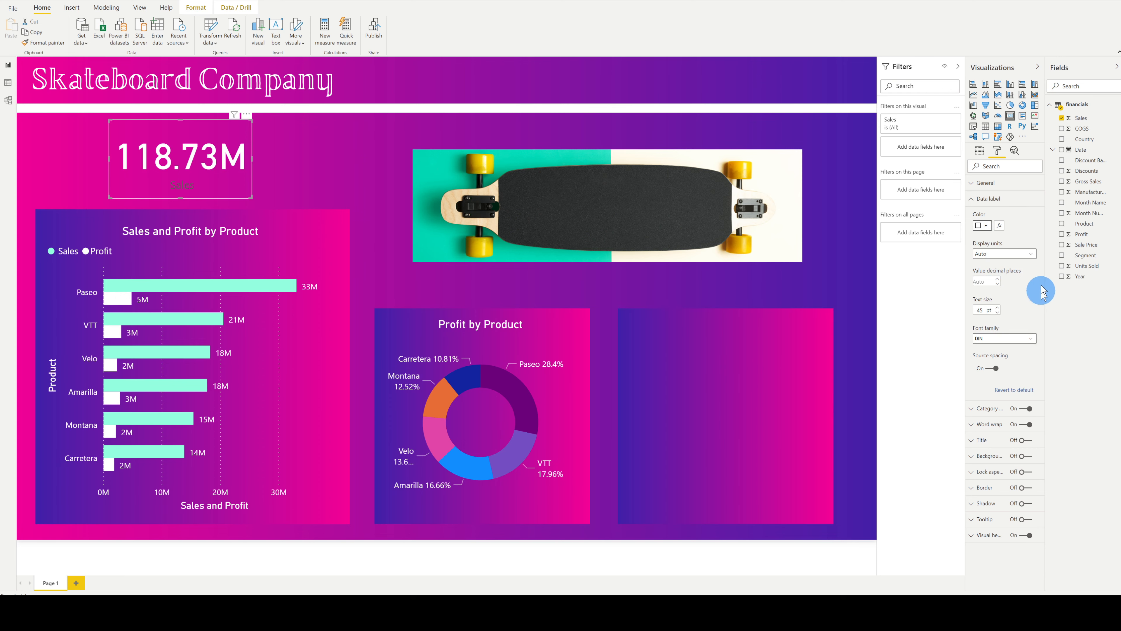
left_click(996, 199)
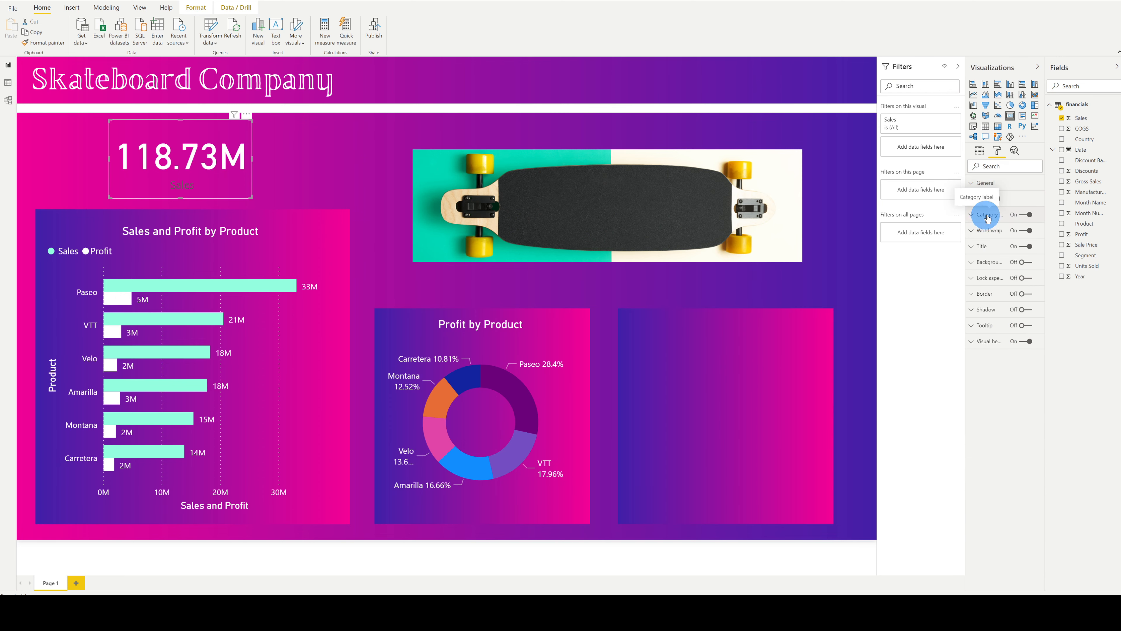
Step: Change the Sales card's category label colour to white
left_click(181, 186)
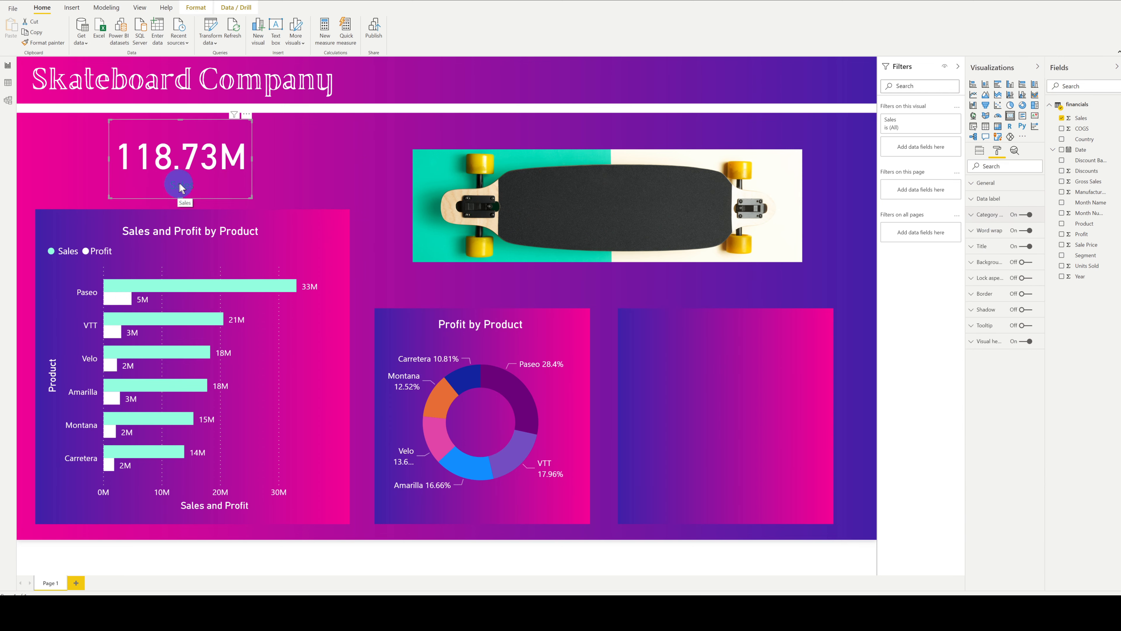
left_click(985, 214)
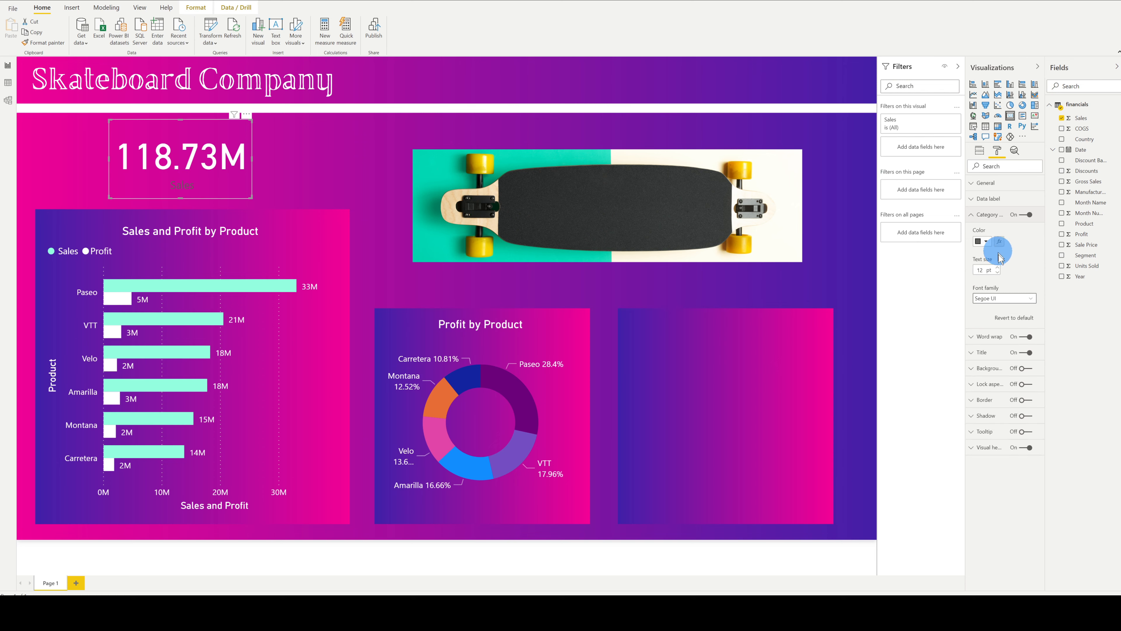
left_click(982, 241)
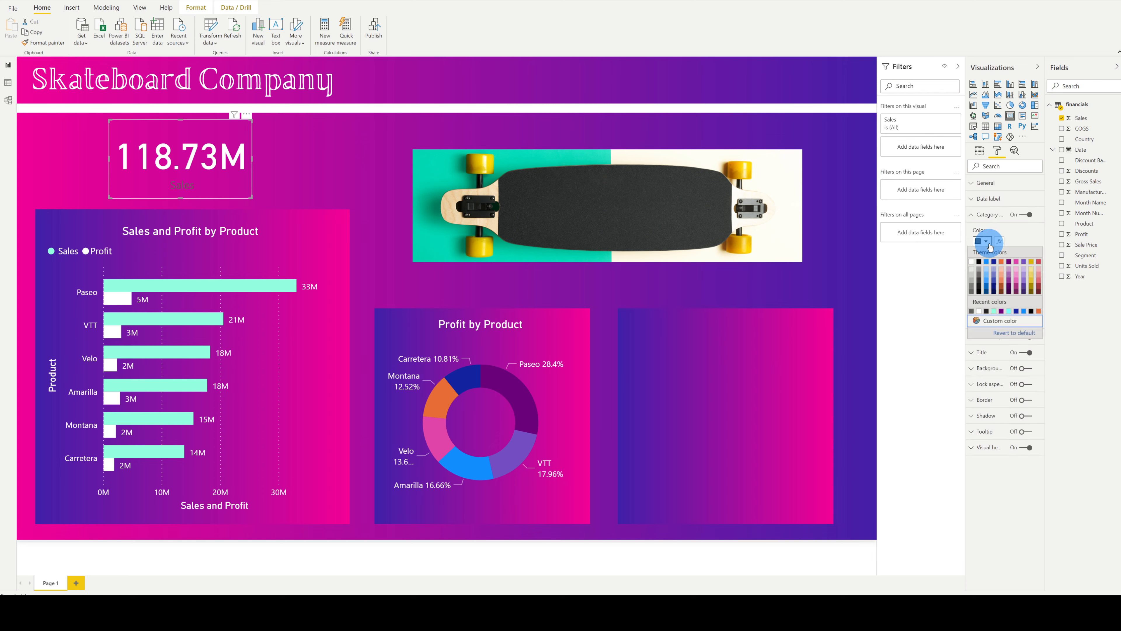
left_click(972, 262)
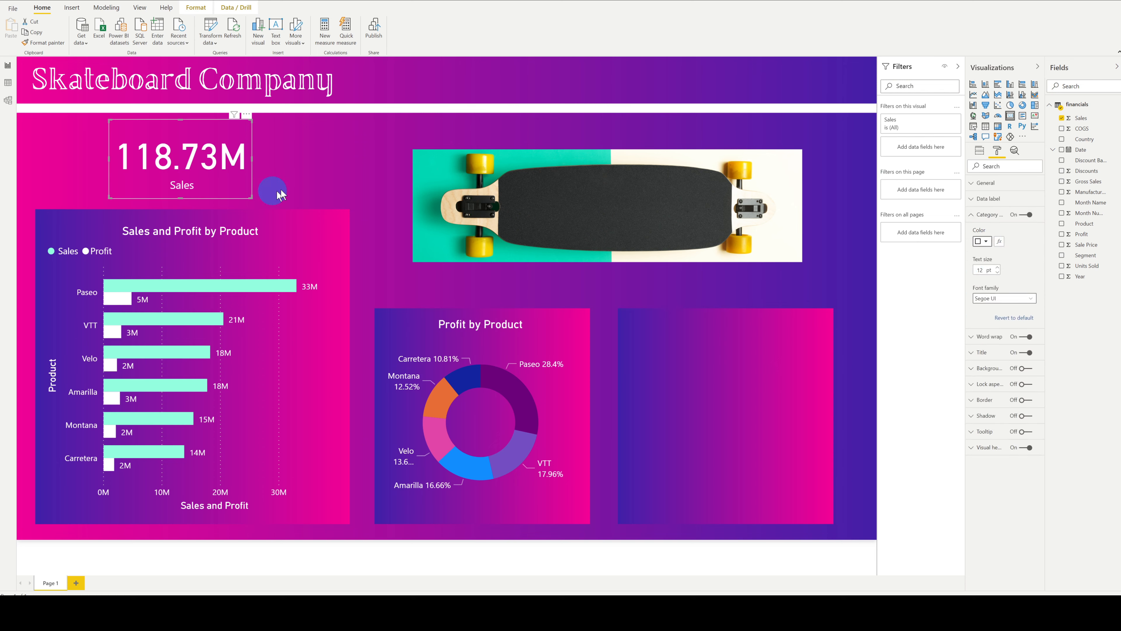
left_click(309, 179)
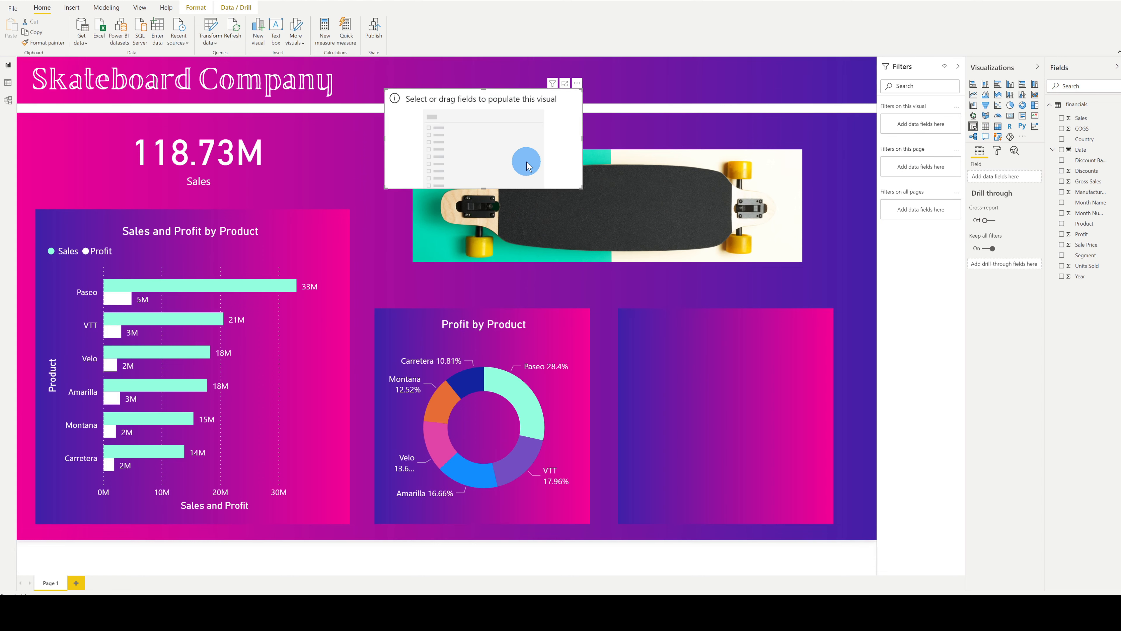
Step: Populate the empty slicer with the Year field and switch it to the Dropdown style
left_click(1065, 278)
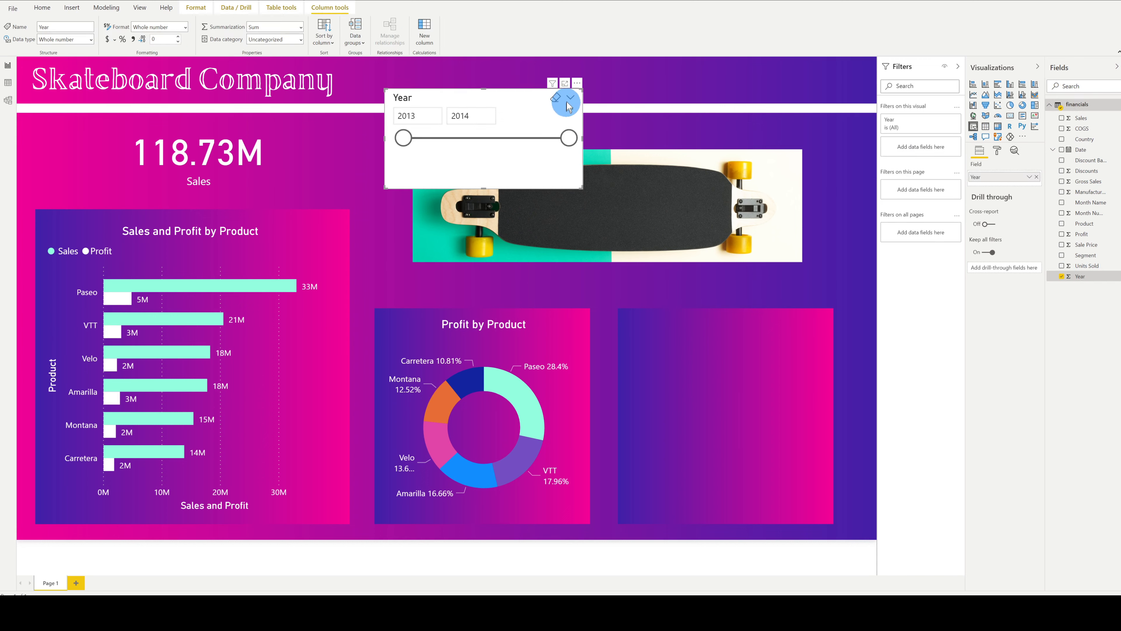
left_click(571, 99)
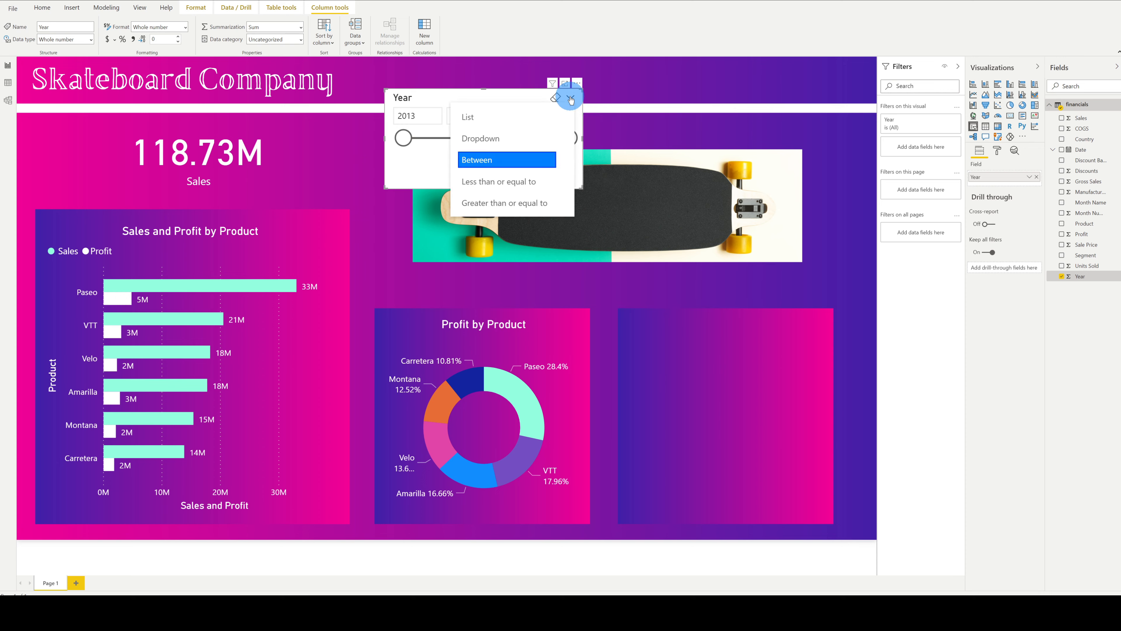
left_click(490, 140)
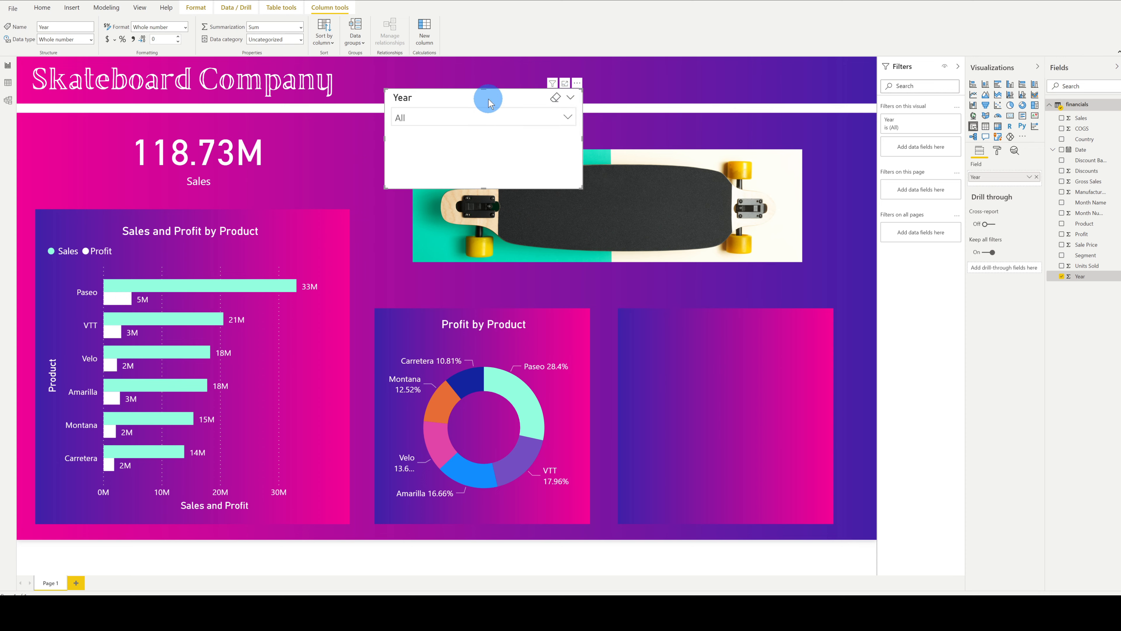
Step: Fit the Year slicer into the banner beside the Skateboard Company title and set its background transparency to 100%
left_click_drag(522, 102, 766, 77)
left_click_drag(766, 159, 760, 100)
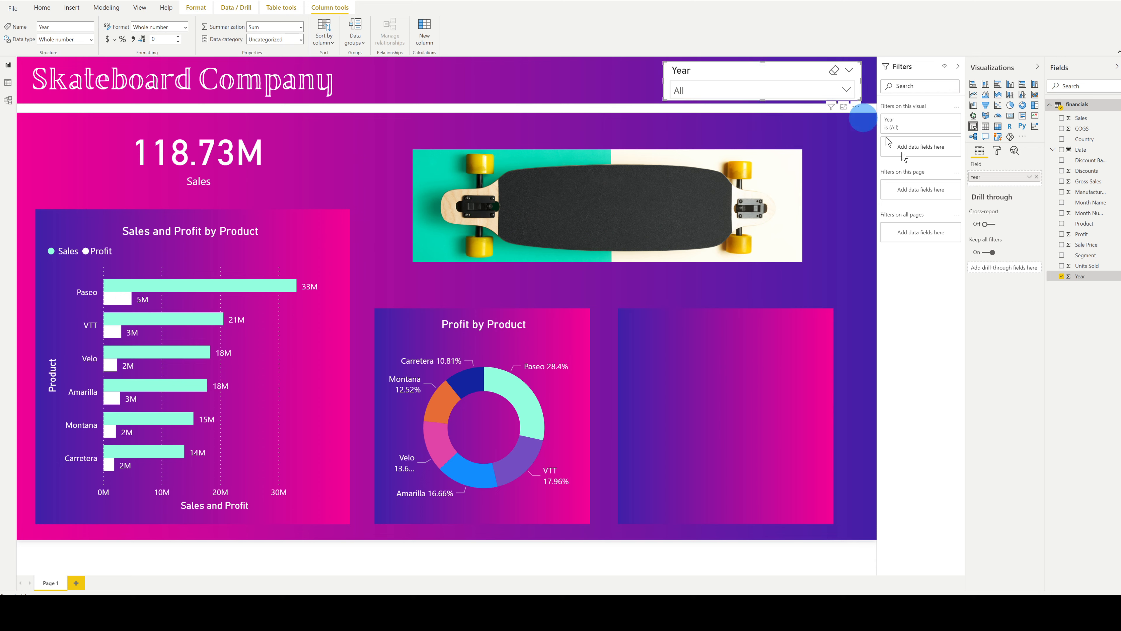
left_click(999, 152)
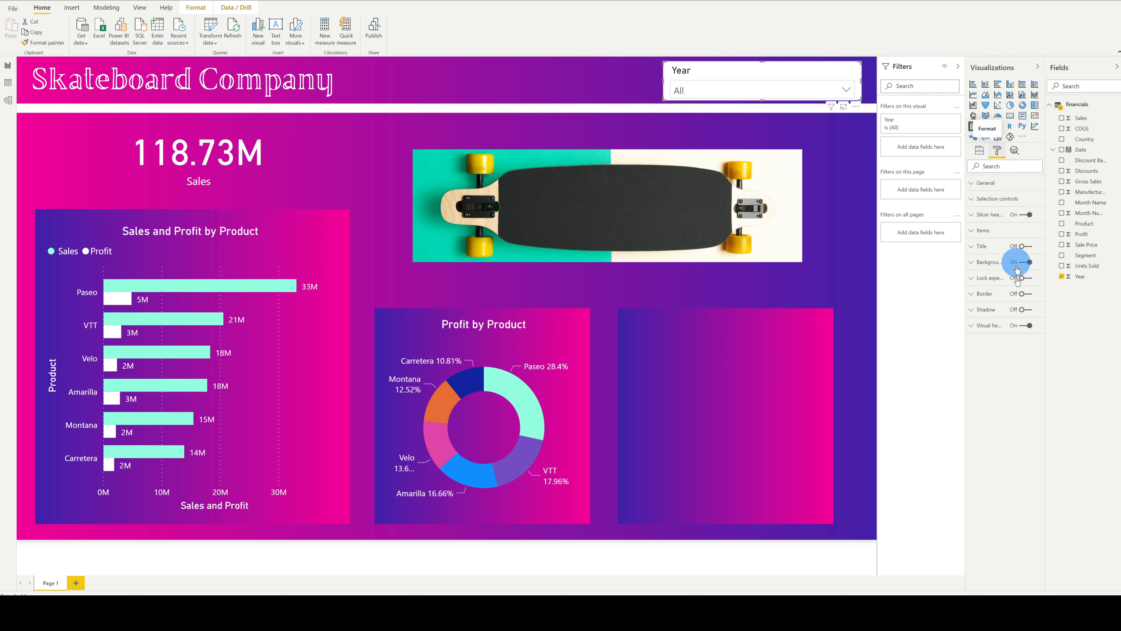
left_click(1002, 265)
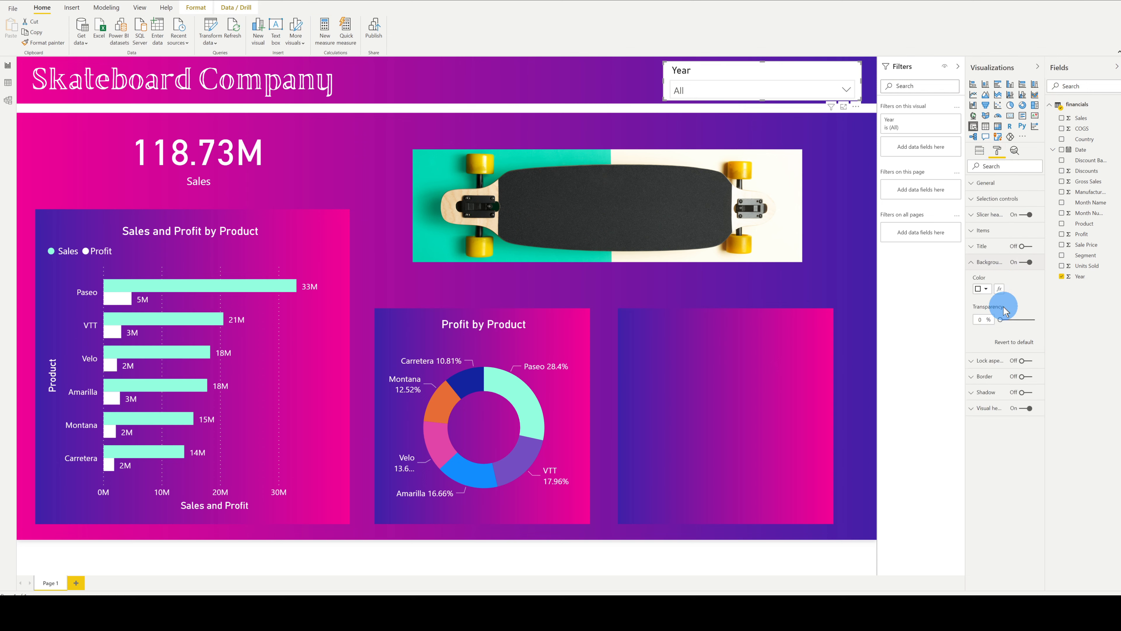
left_click_drag(1024, 319, 1046, 320)
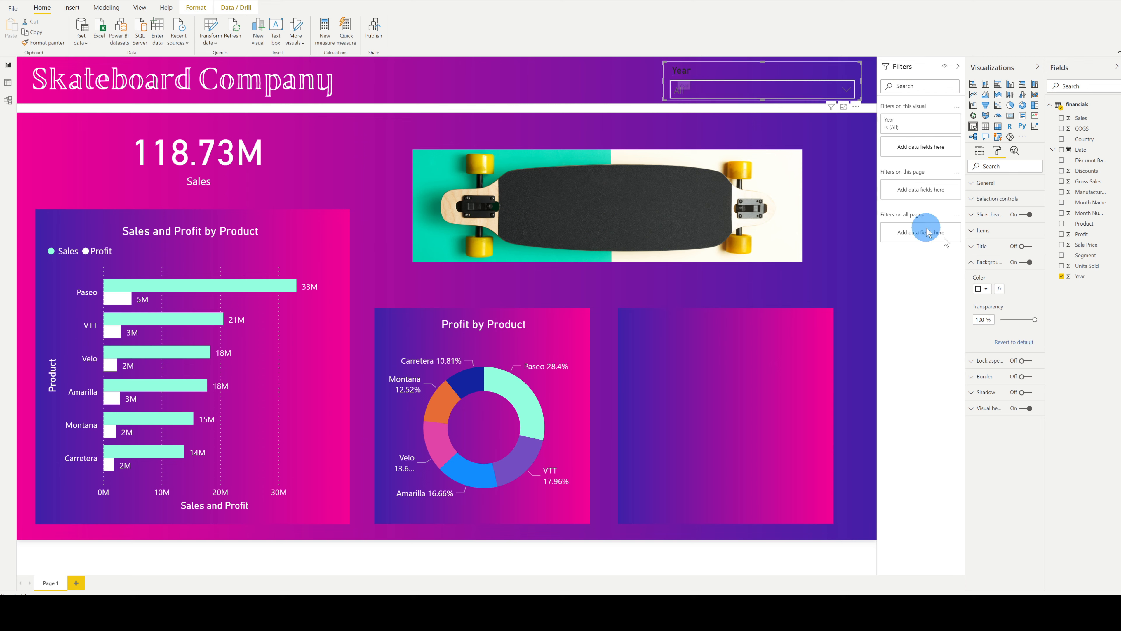
Step: Change the Year slicer's header font colour to white and deselect the slicer
left_click(996, 216)
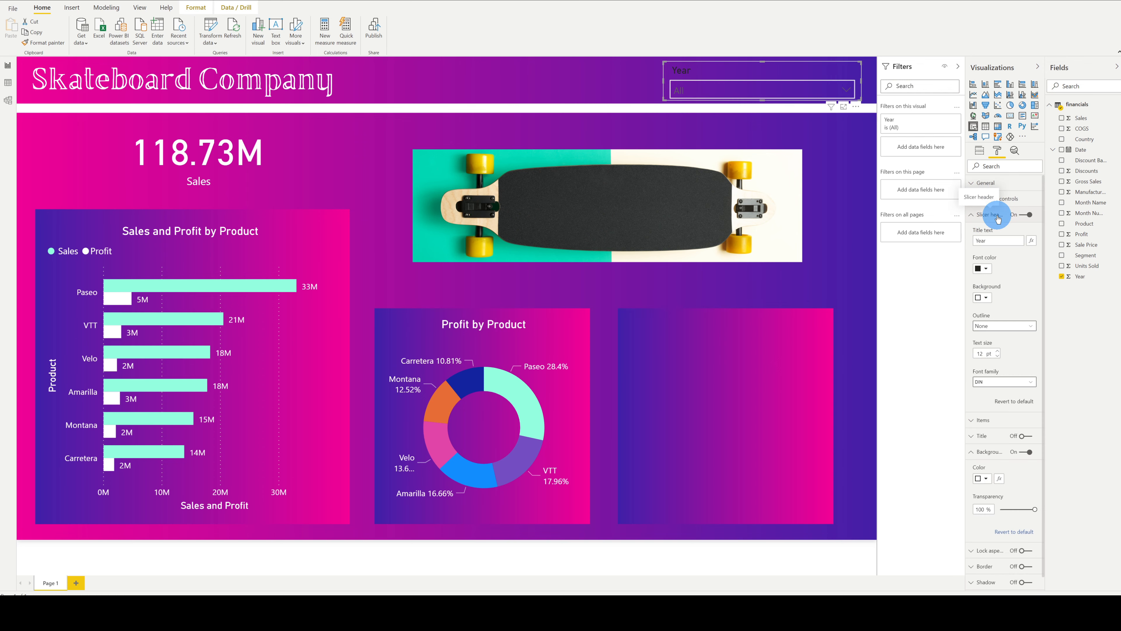
left_click(987, 269)
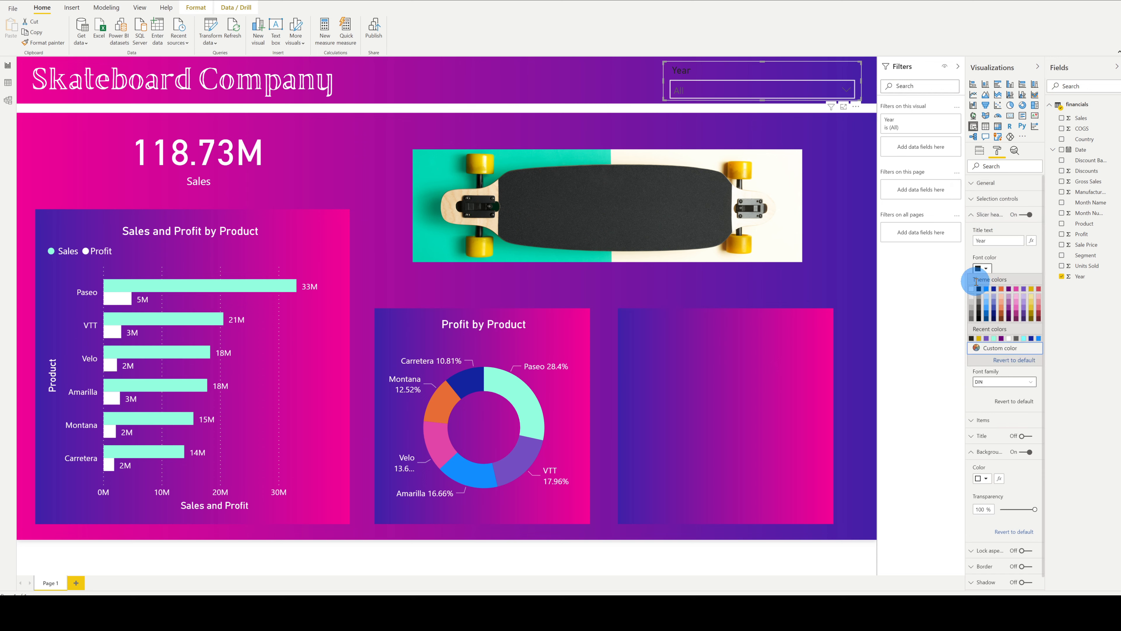
left_click(973, 290)
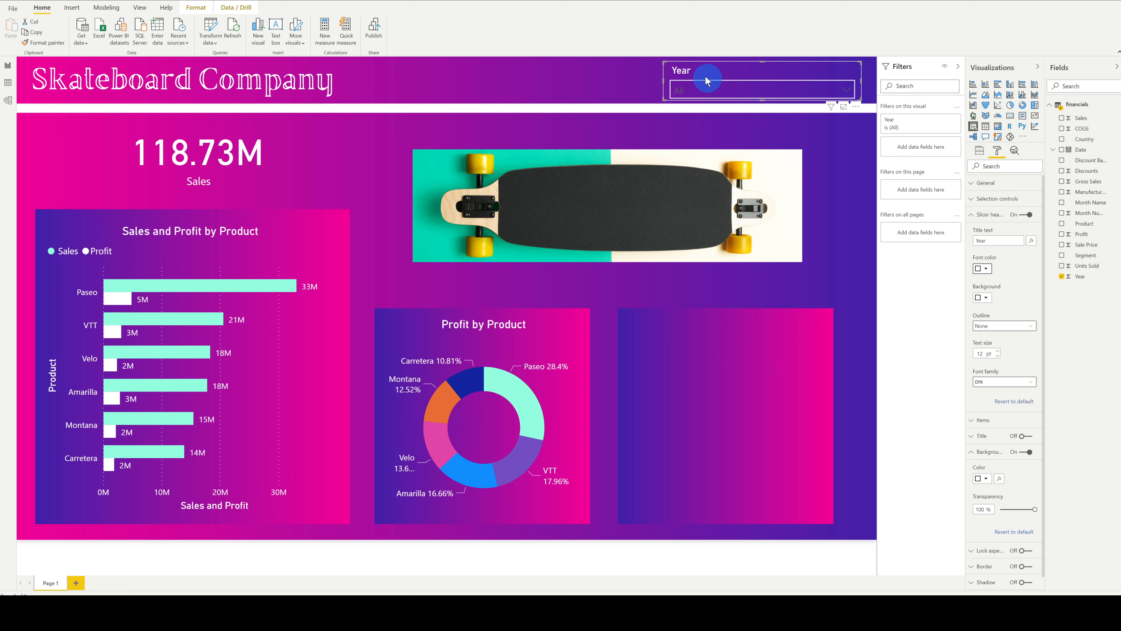
left_click(604, 79)
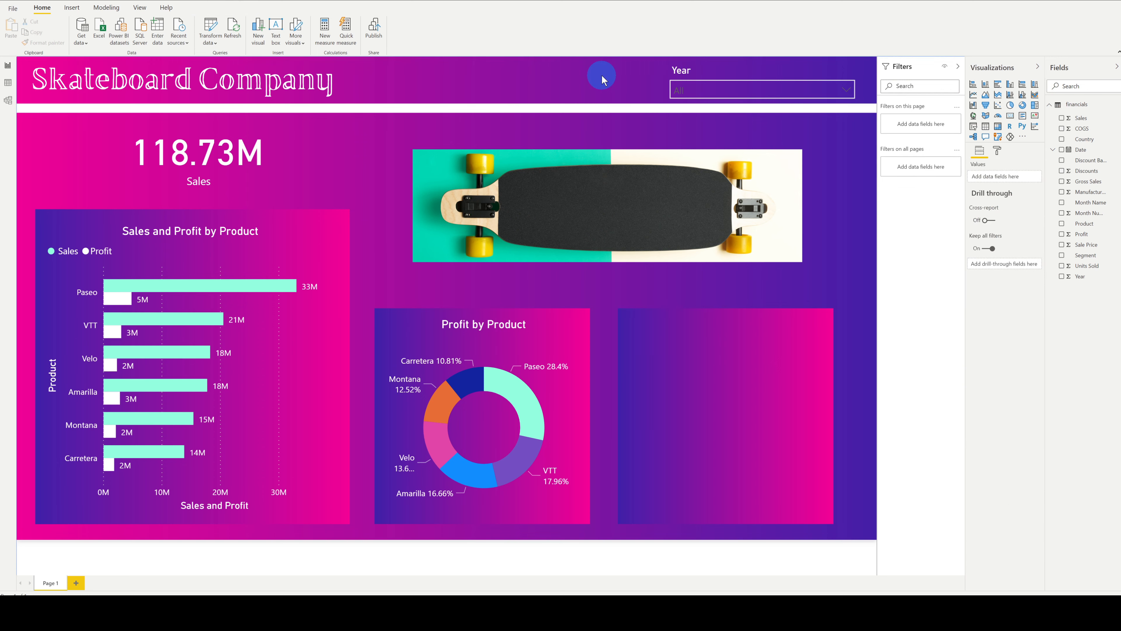
Step: Test the Year slicer by filtering the report to 2014, and clear the selection
left_click(843, 90)
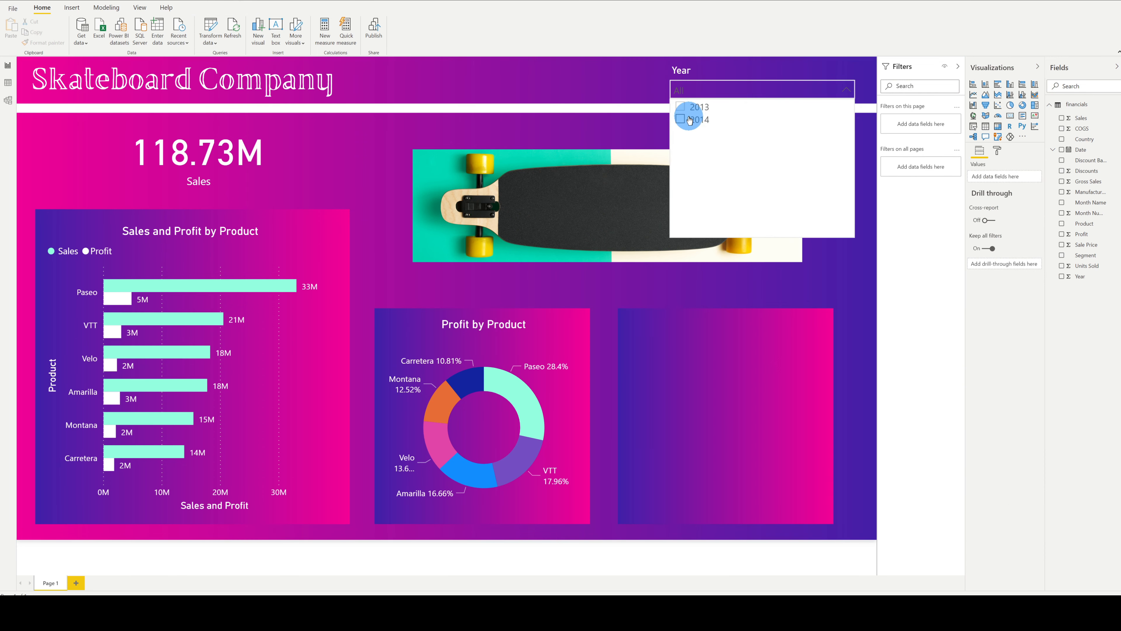
left_click(680, 107)
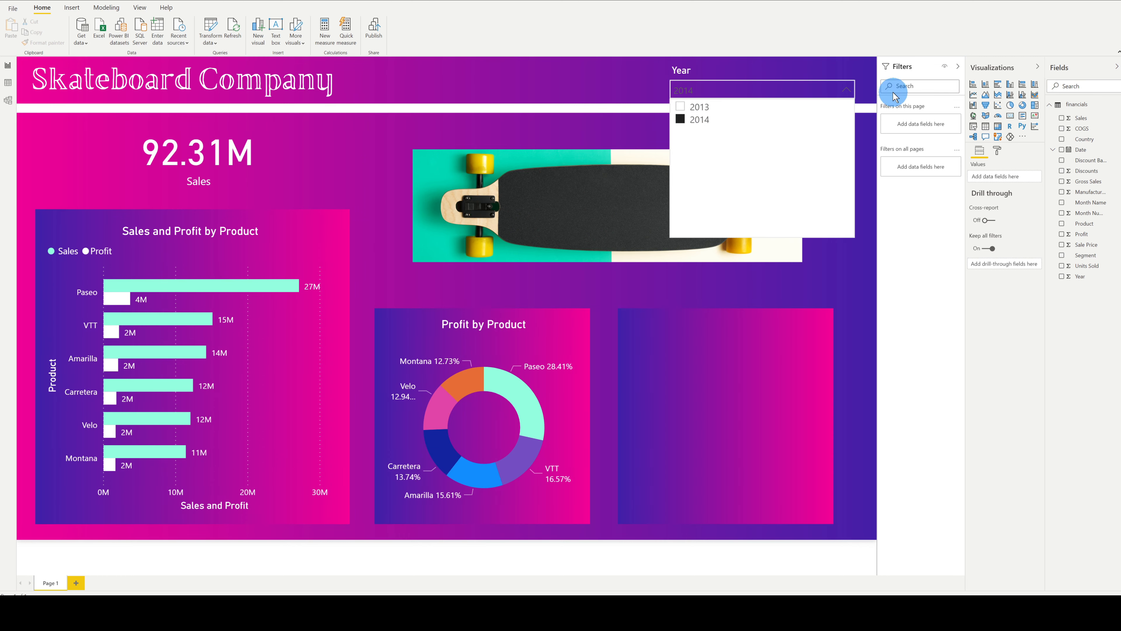
left_click(849, 90)
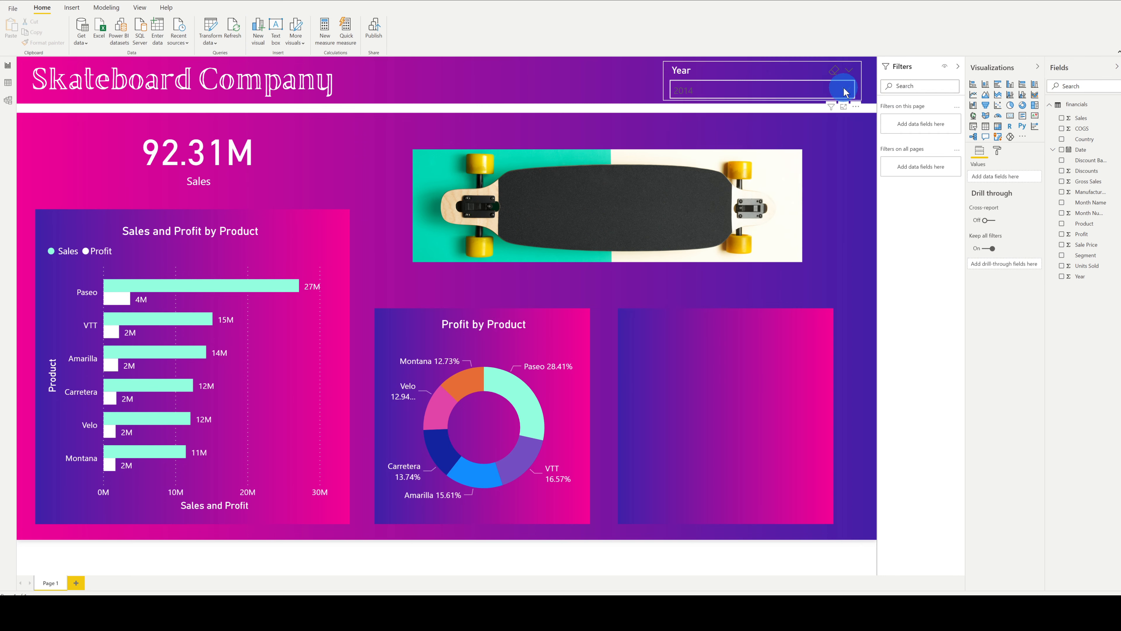
left_click(835, 73)
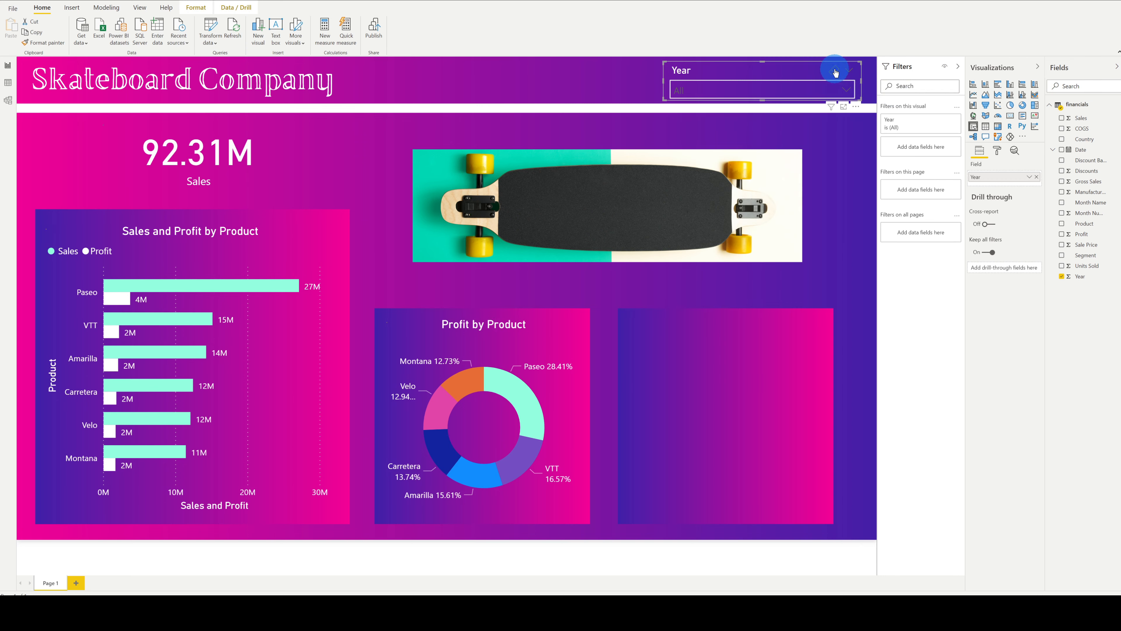
left_click(593, 70)
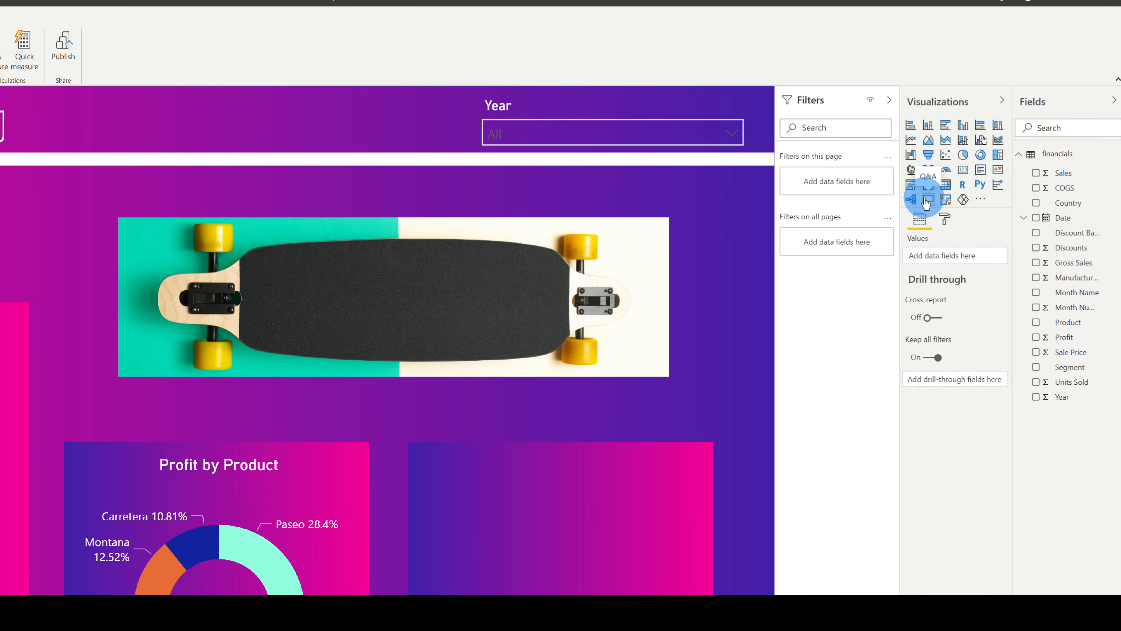
Step: Add a Q&A visual, place it in the empty gradient panel beside Profit by Product and stretch it to the panel's height
left_click(929, 203)
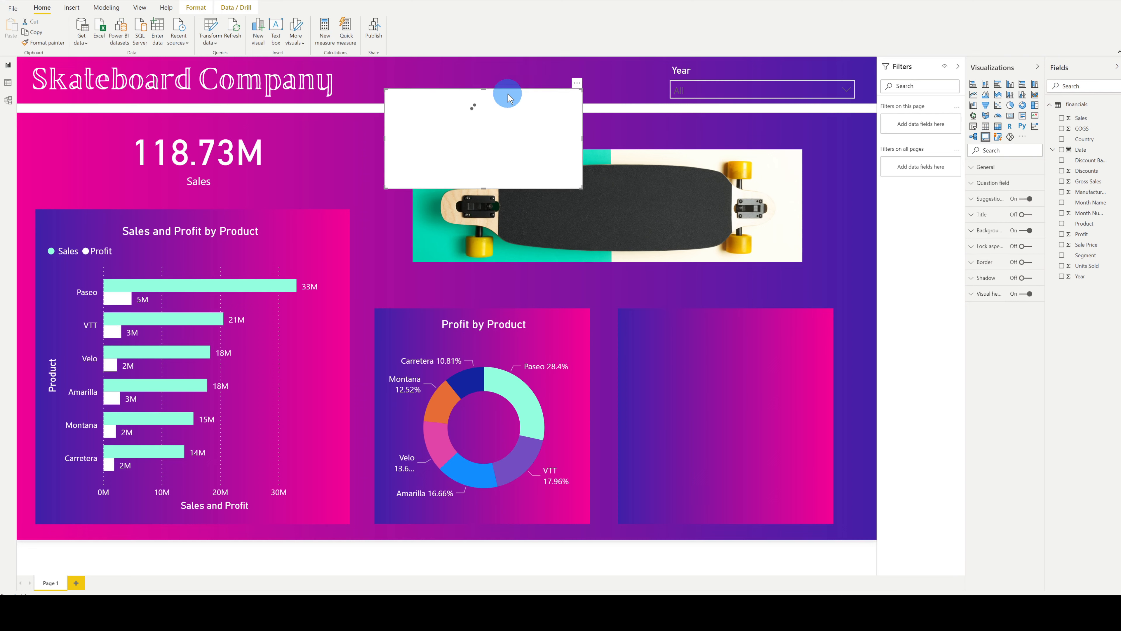
left_click_drag(508, 97, 750, 328)
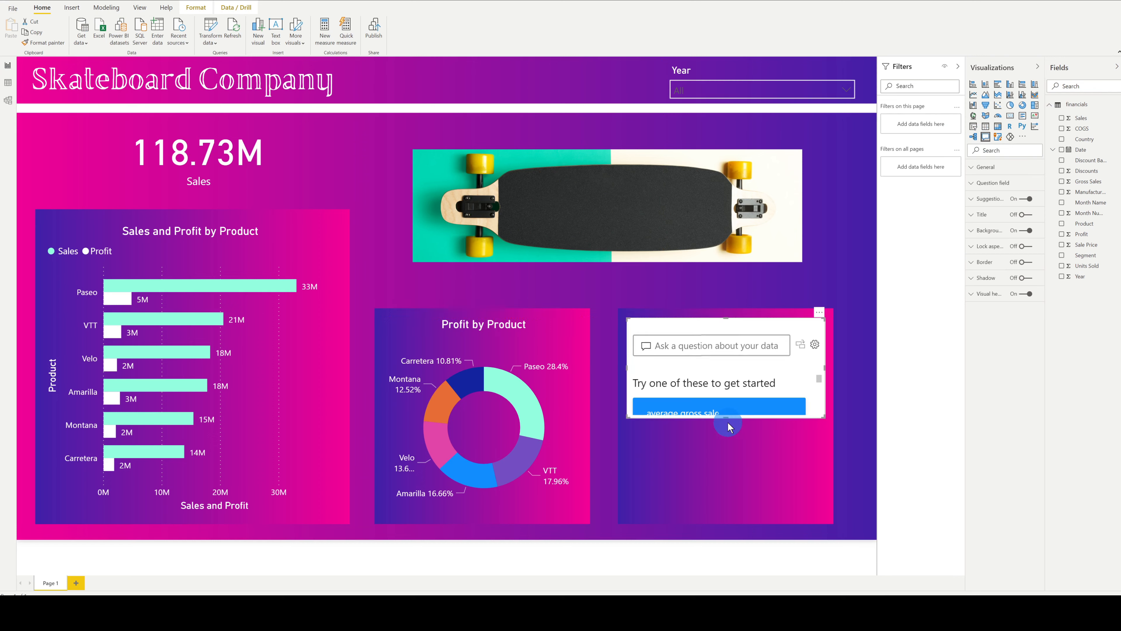
left_click_drag(726, 417, 728, 511)
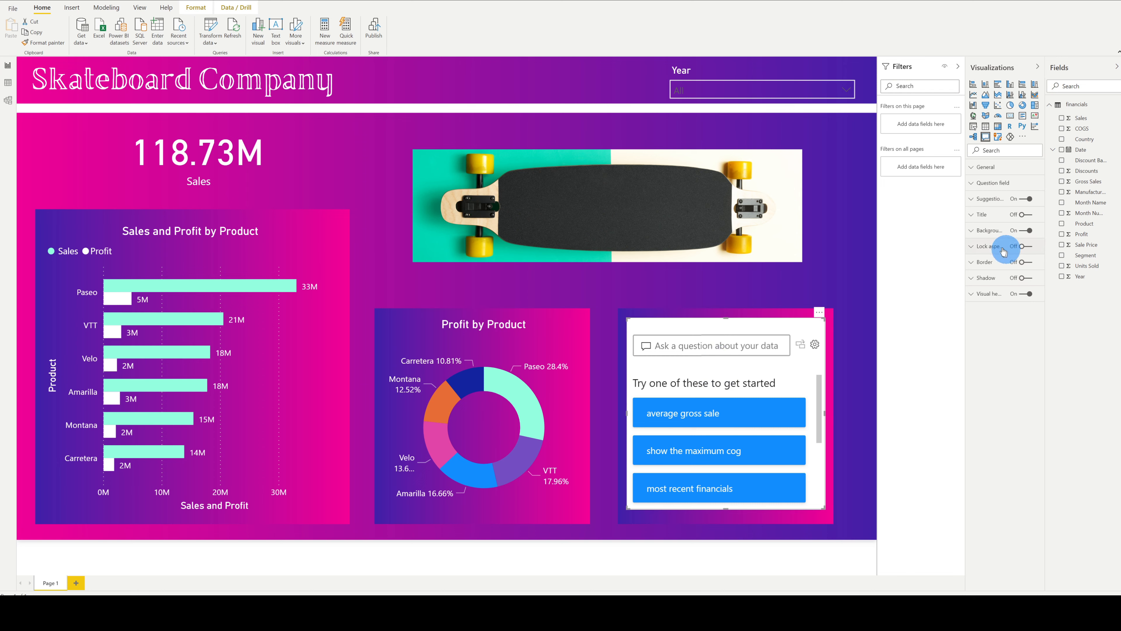
Step: Set the Q&A visual's background transparency to 100%
left_click(1000, 230)
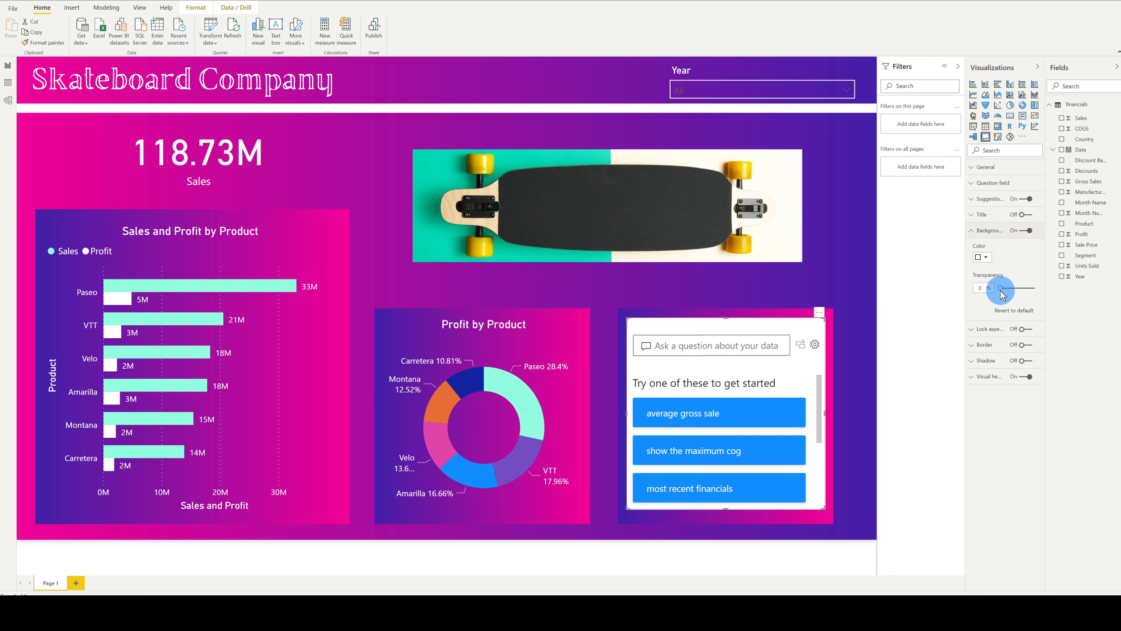
left_click_drag(1000, 289, 1055, 294)
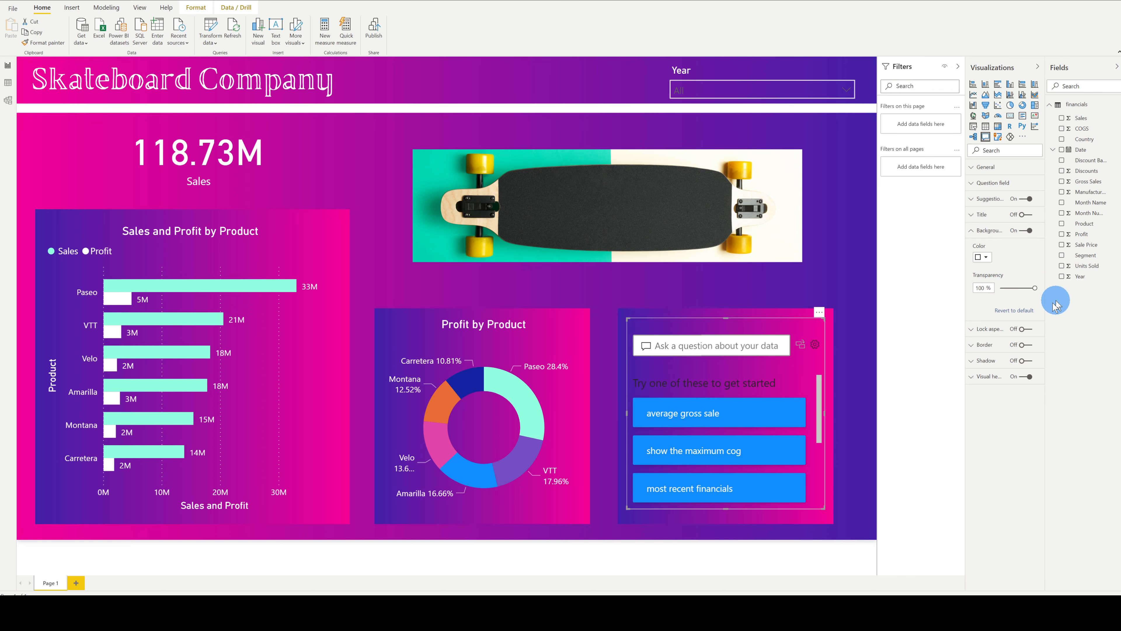
left_click(989, 230)
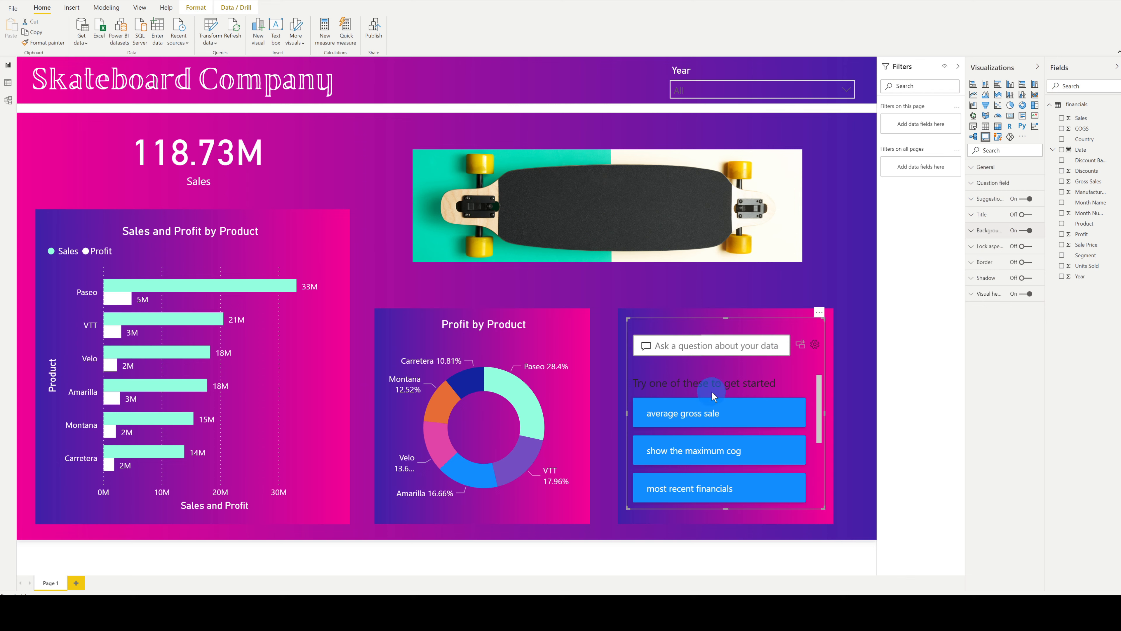
Step: Change the header font colour of the Q&A visual's suggestions to white and deselect the visual
left_click(993, 183)
left_click(995, 184)
left_click(992, 199)
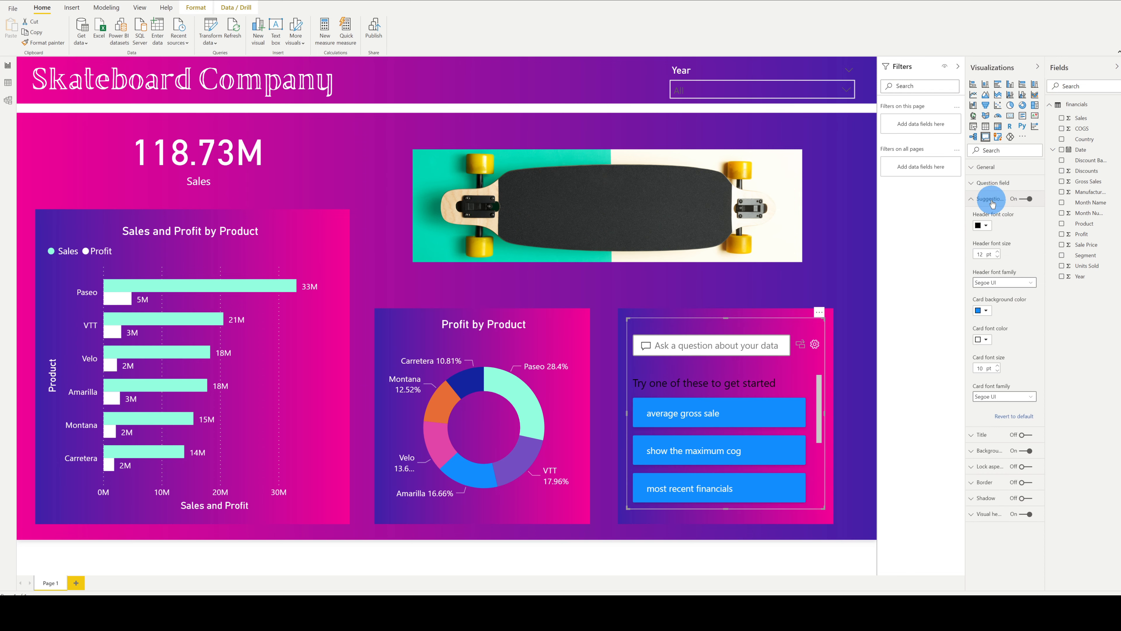
left_click(988, 226)
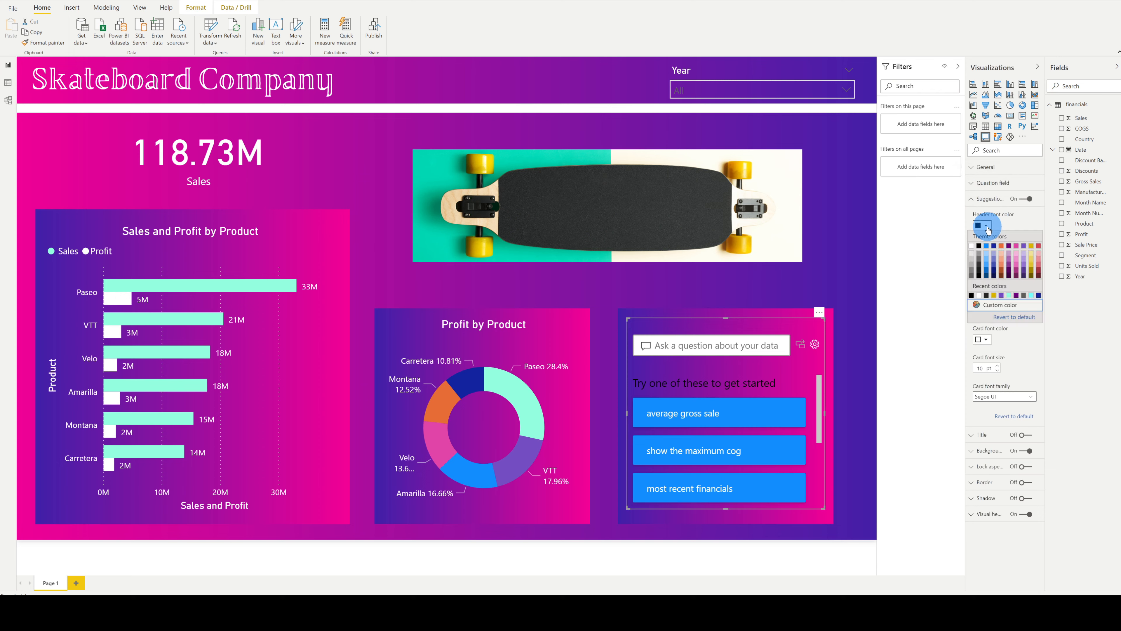
left_click(973, 246)
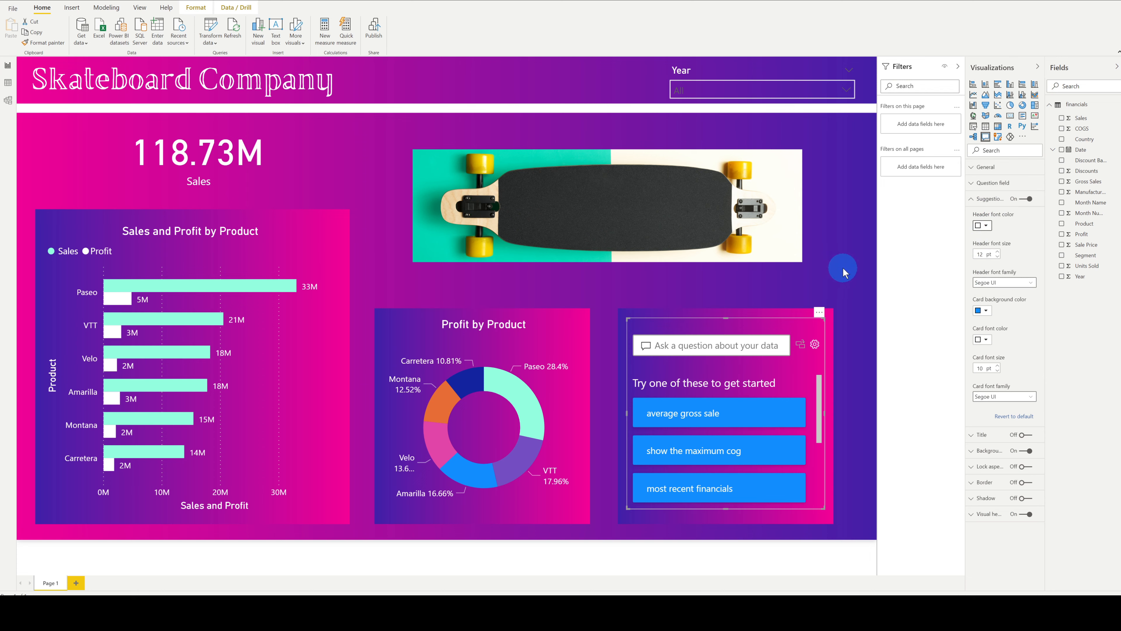
left_click(843, 268)
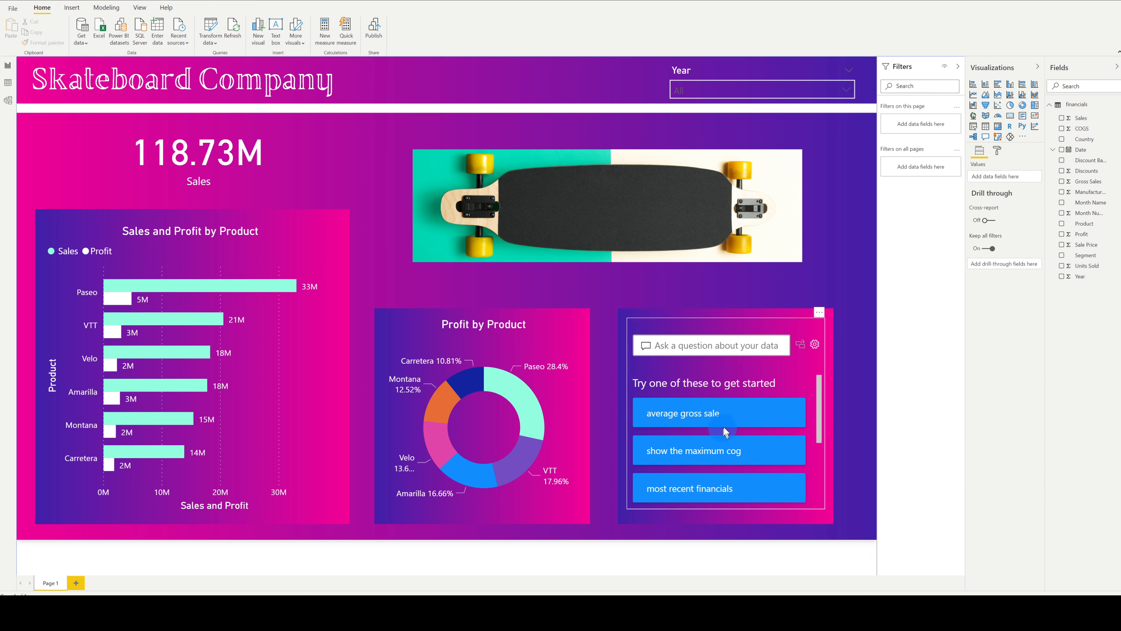
Step: Ask the Q&A visual "profit by 2013" and clear the question
left_click(815, 314)
left_click(723, 345)
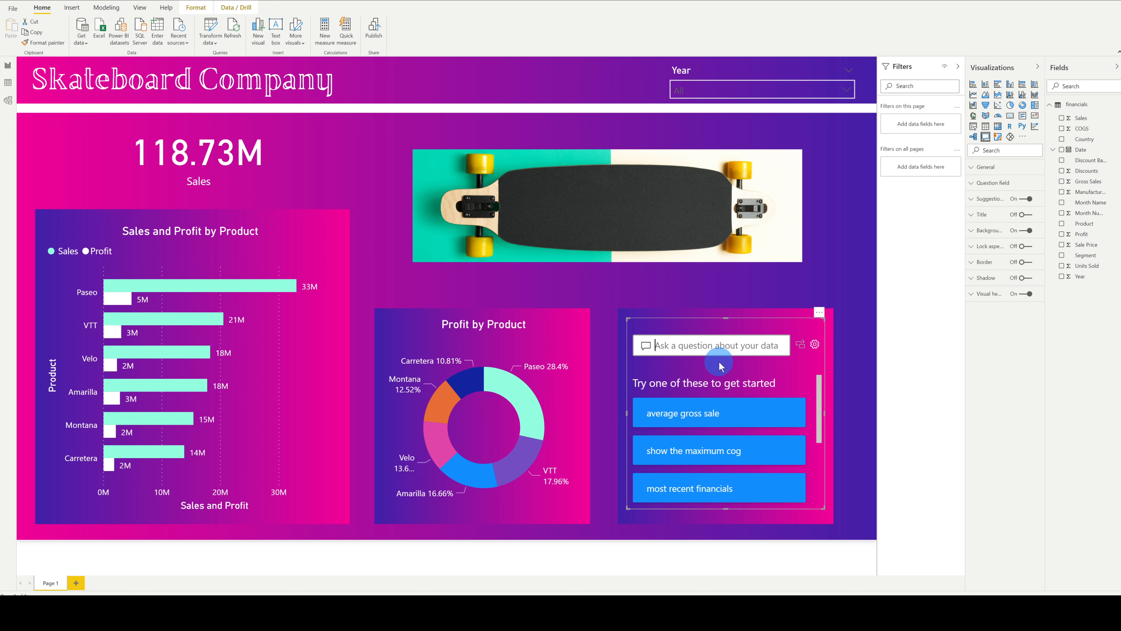
type("profit by 2013")
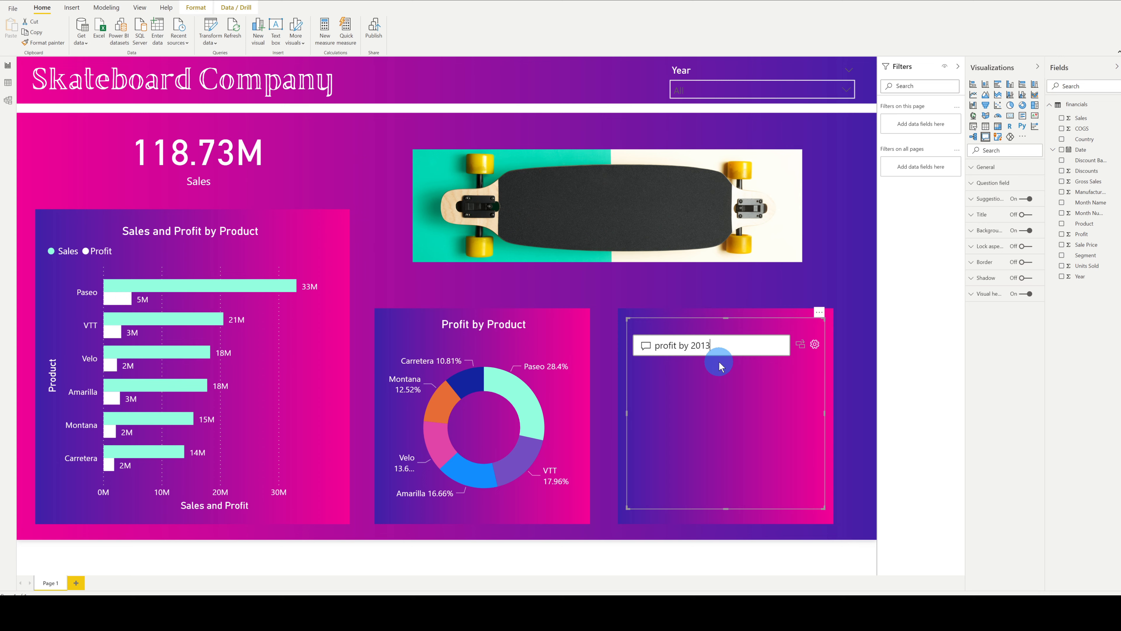
left_click(719, 363)
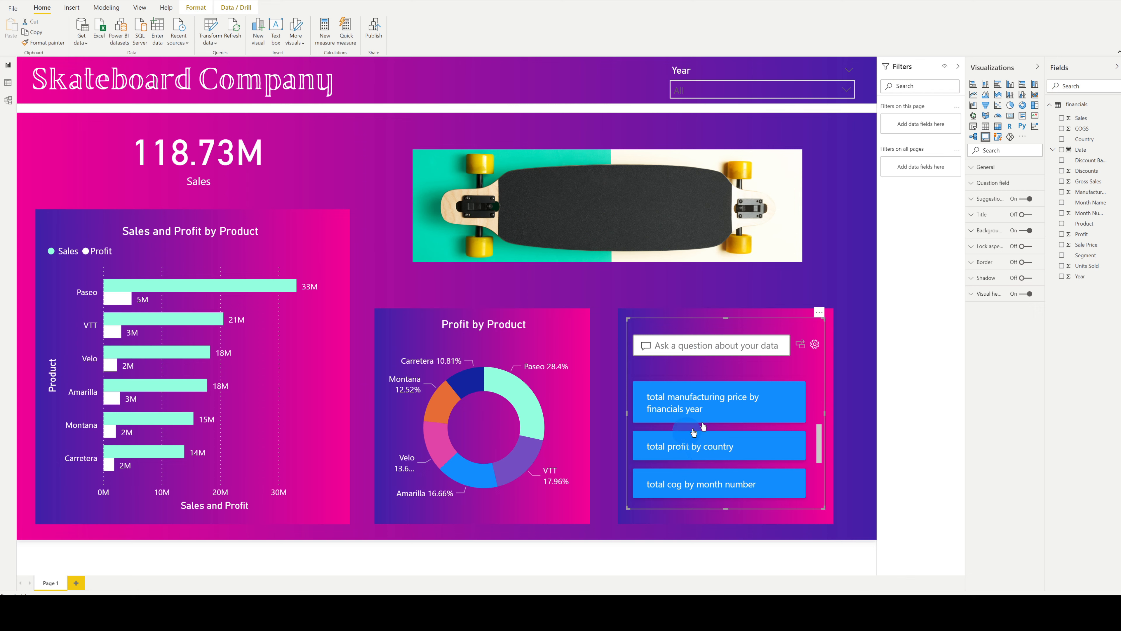
Step: Try the suggested question "total profit by country" in the Q&A visual, then erase it and deselect the visual
left_click(671, 447)
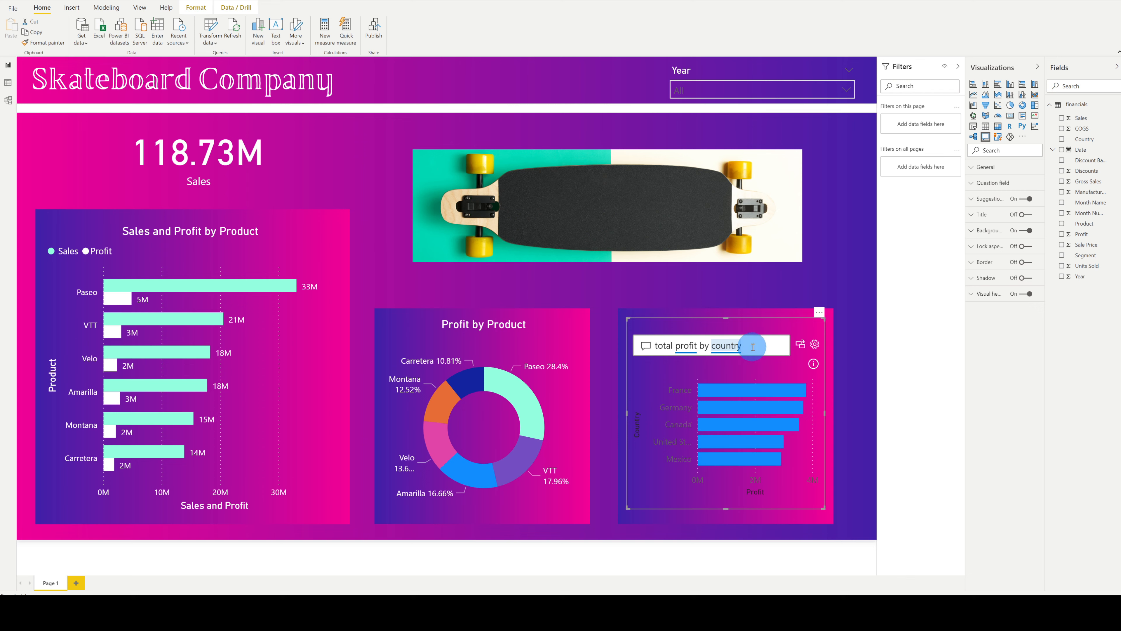
left_click_drag(748, 346, 648, 332)
key("BackSpace")
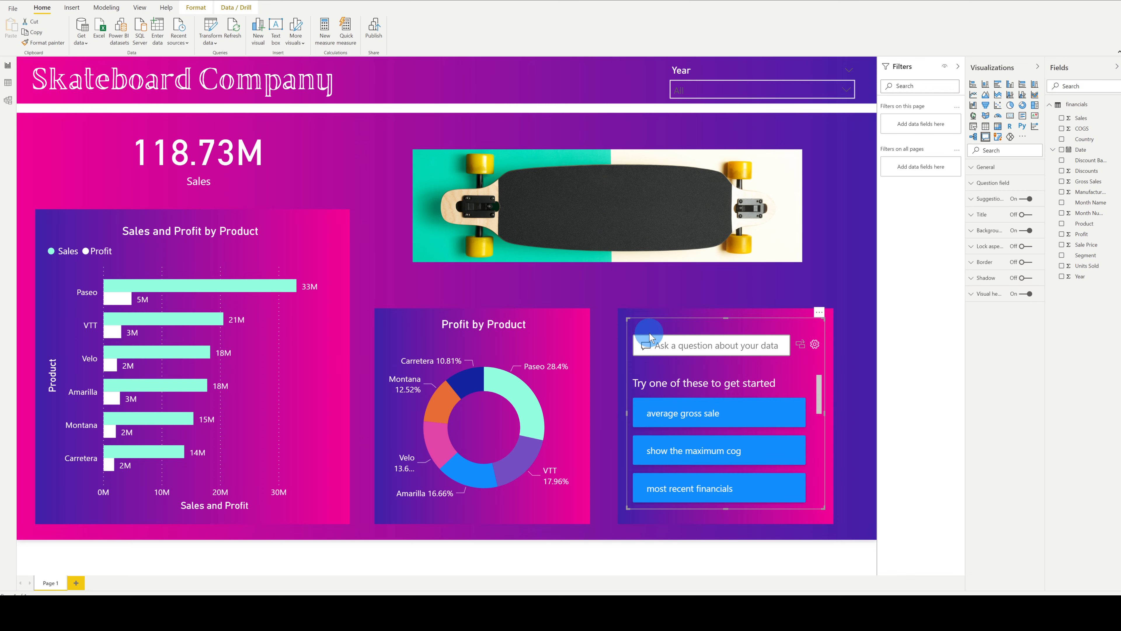
left_click(705, 351)
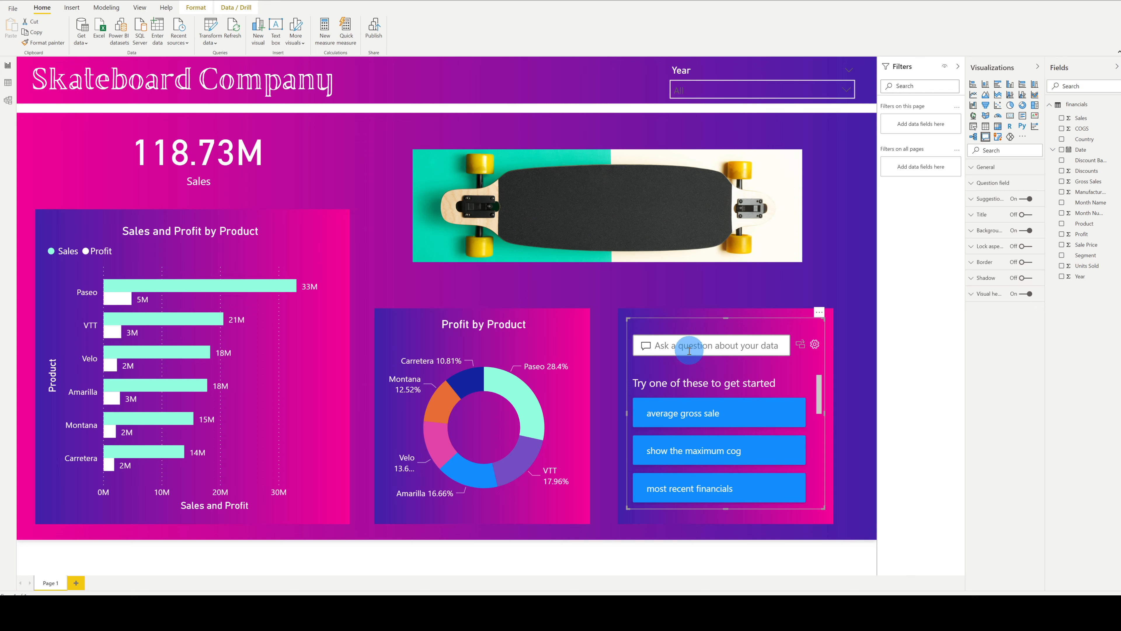
left_click(849, 290)
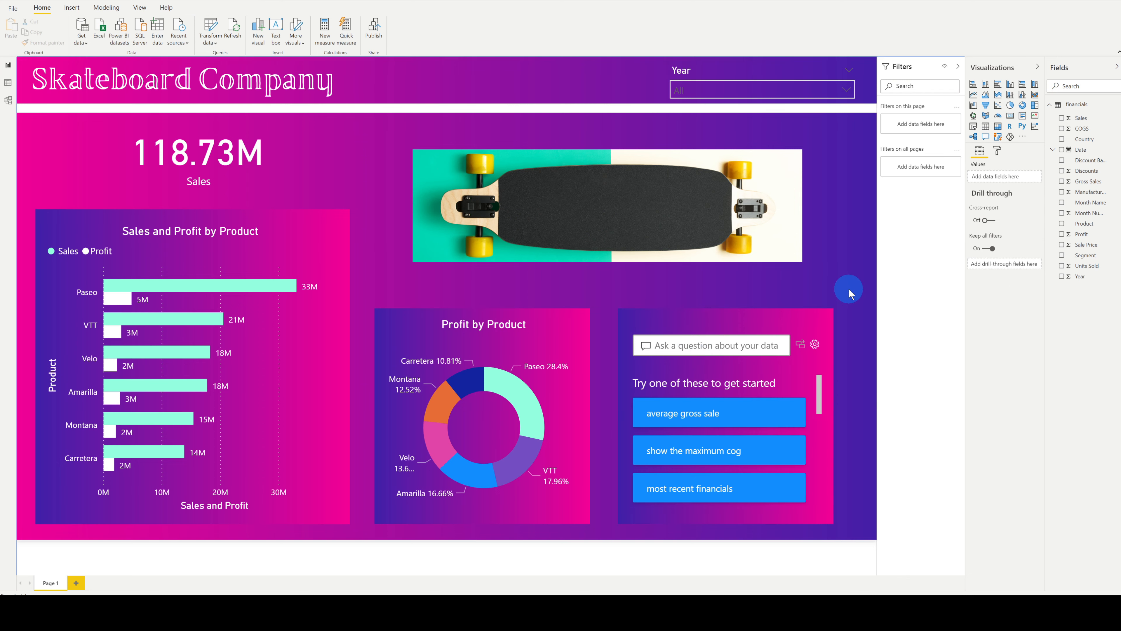